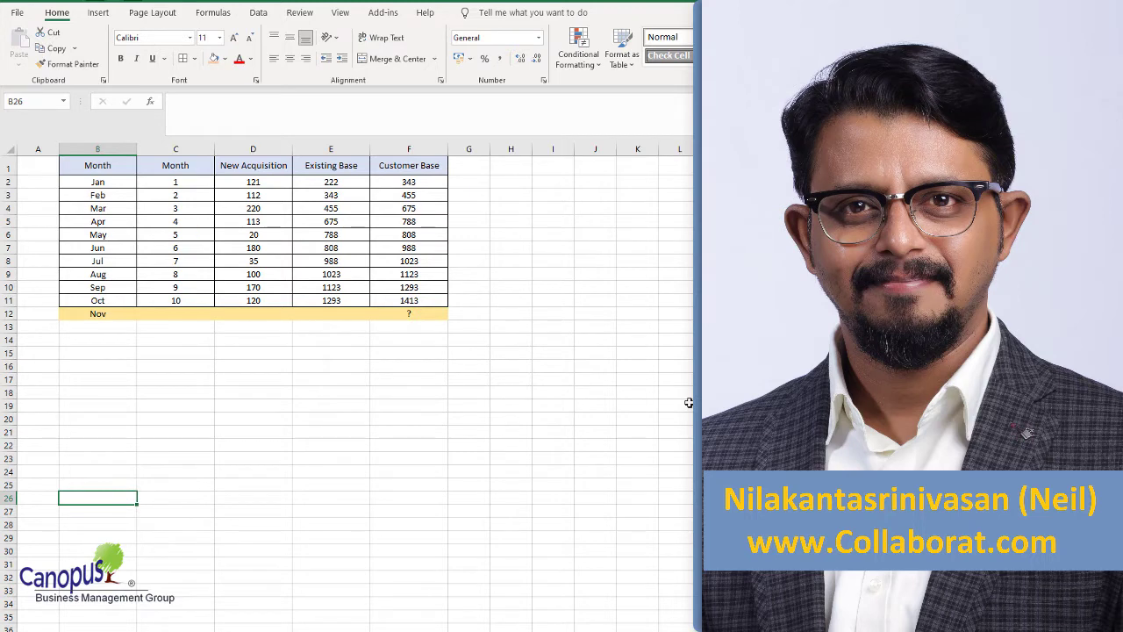
{"action": "type", "text": "=for"}
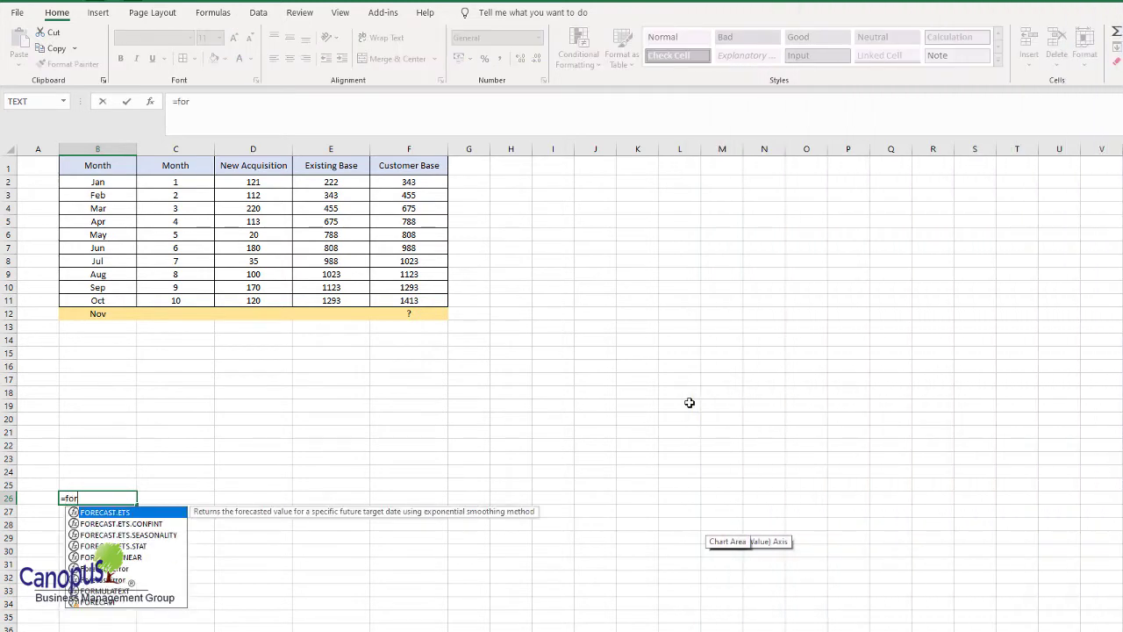
{"action": "type", "text": "e"}
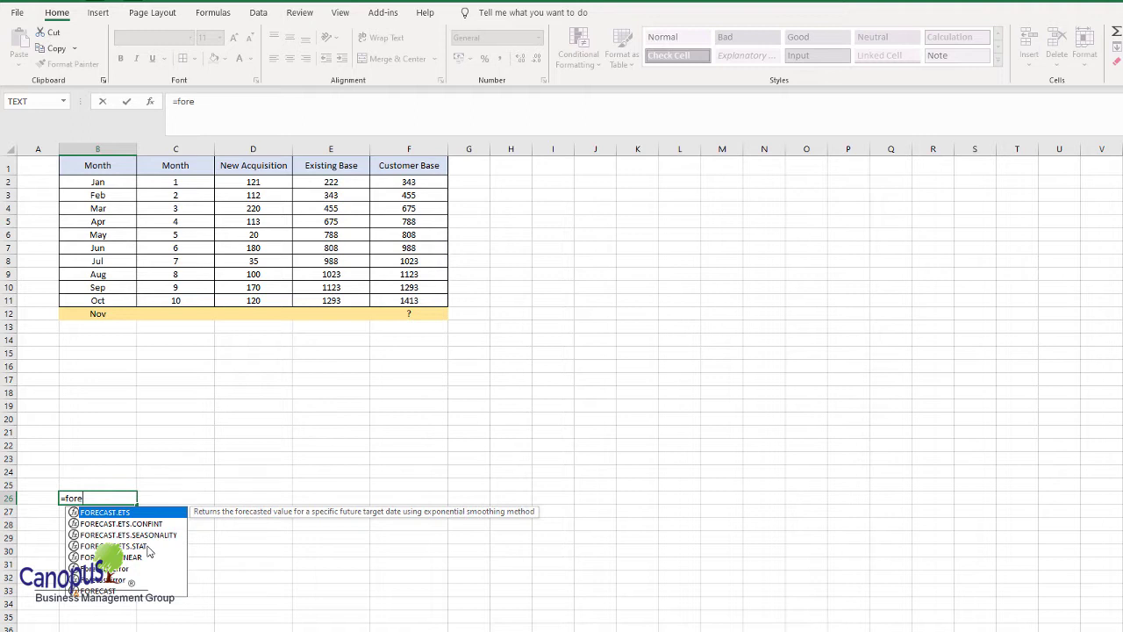
{"action": "key", "text": "BackSpace"}
{"action": "key", "text": "BackSpace"}
{"action": "key", "text": "BackSpace"}
{"action": "key", "text": "BackSpace"}
{"action": "key", "text": "BackSpace"}
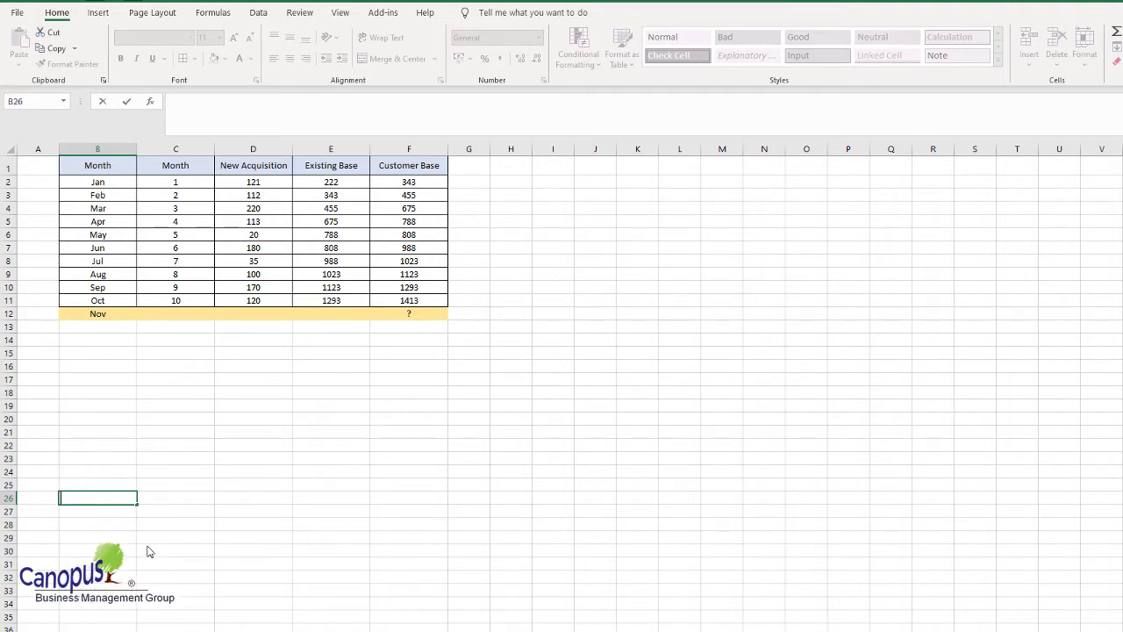
- Examine the table's month names, month numbers and New Acquisition figures, and the highlighted Nov row with its missing Customer Base value
{"action": "left_click", "coordinate": [90, 159]}
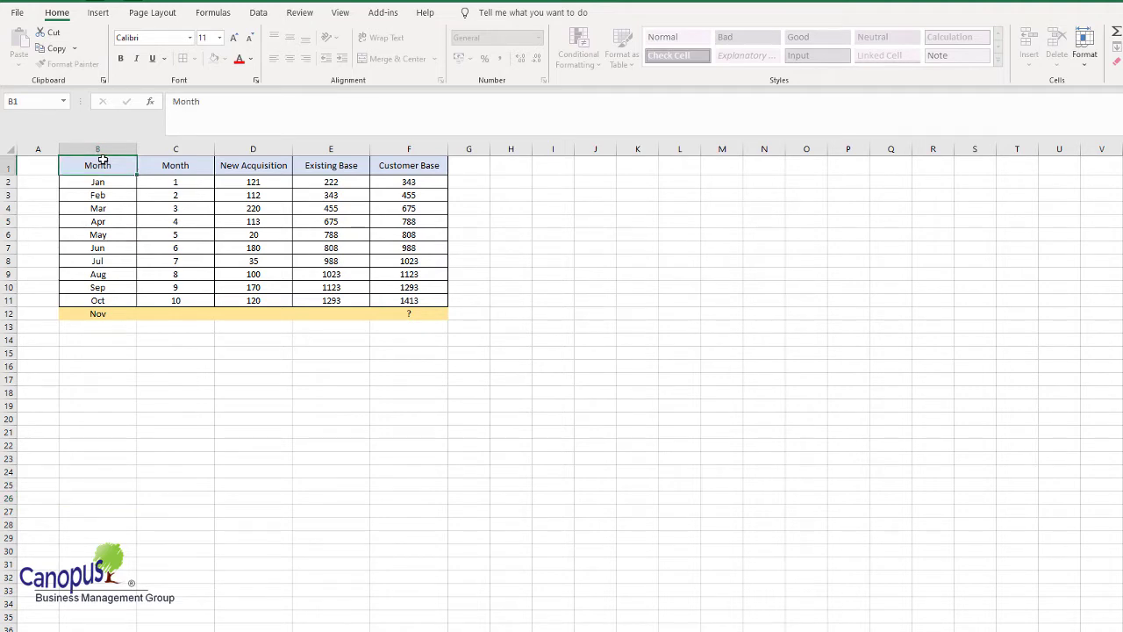
{"action": "left_click_drag", "start_coordinate": [101, 166], "coordinate": [89, 298]}
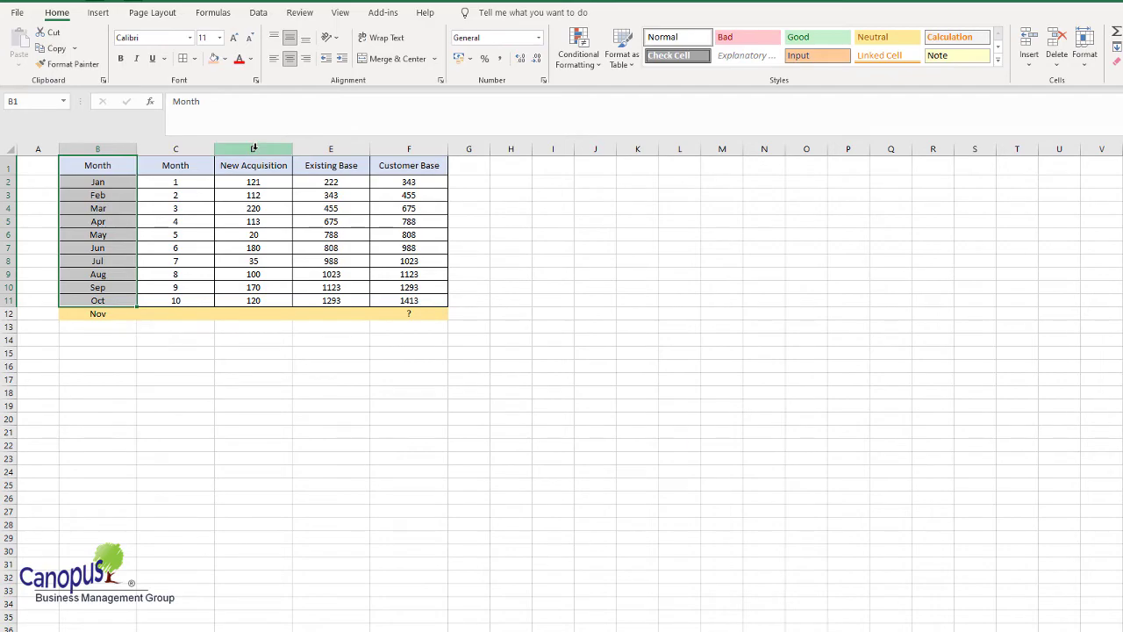
{"action": "left_click_drag", "start_coordinate": [255, 167], "coordinate": [296, 326]}
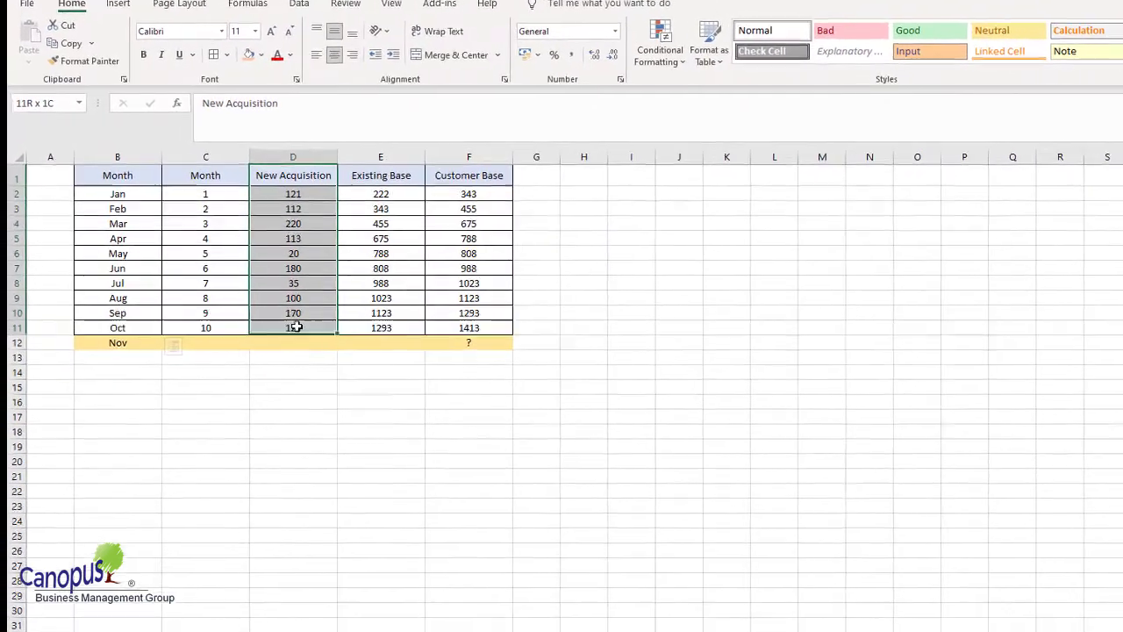
{"action": "left_click_drag", "start_coordinate": [301, 198], "coordinate": [324, 346]}
{"action": "left_click_drag", "start_coordinate": [225, 201], "coordinate": [237, 346]}
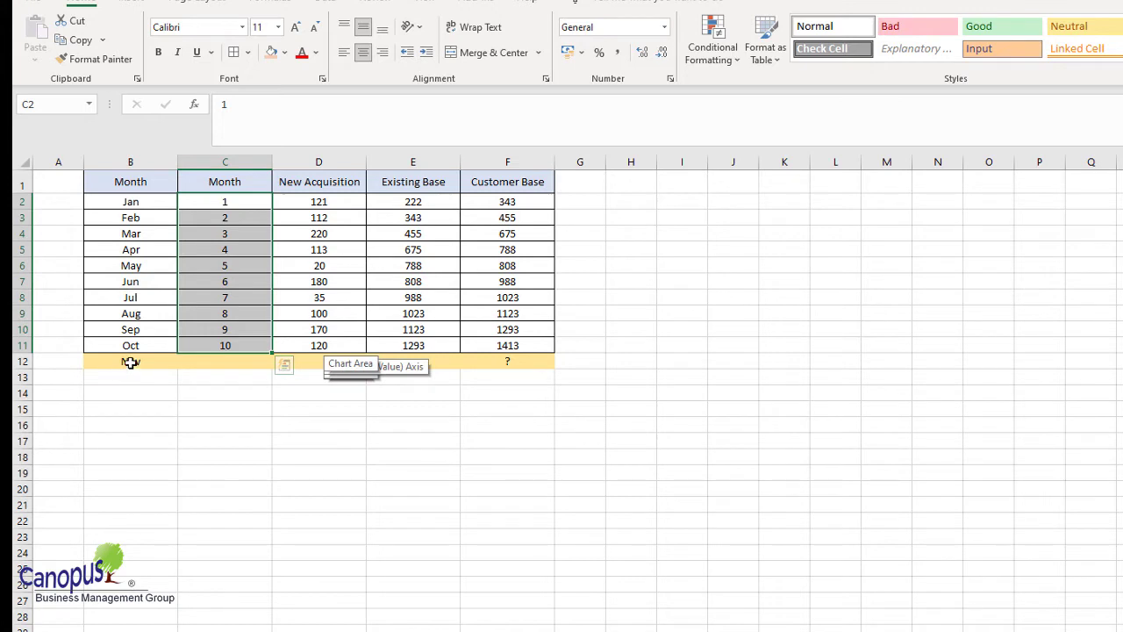
{"action": "left_click", "coordinate": [130, 362]}
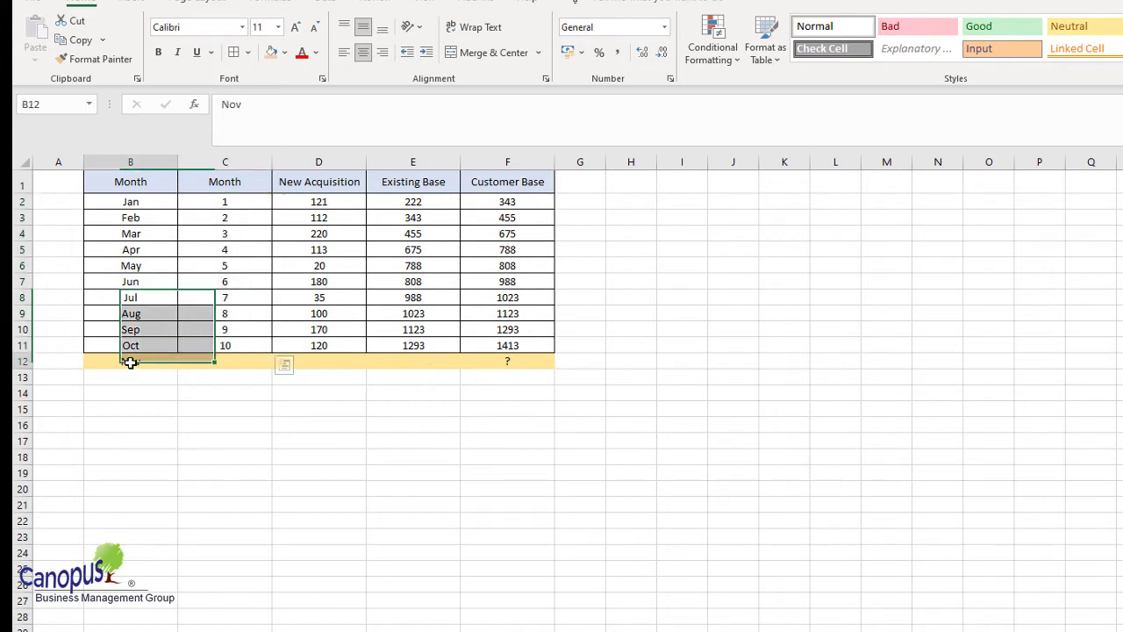
{"action": "left_click", "coordinate": [312, 358]}
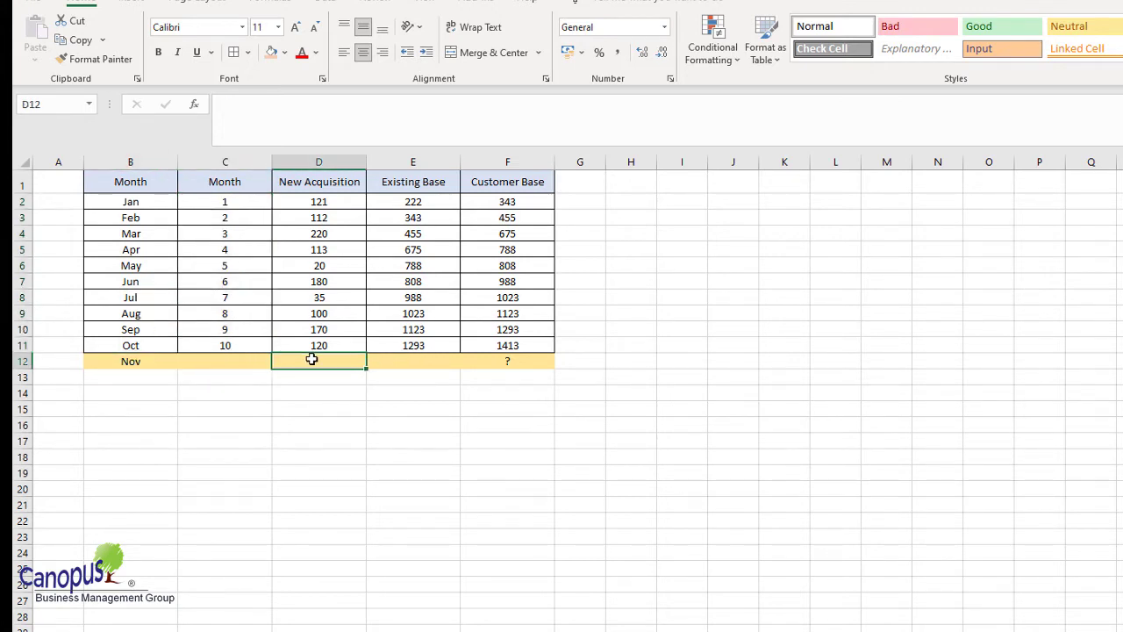
{"action": "left_click", "coordinate": [527, 361]}
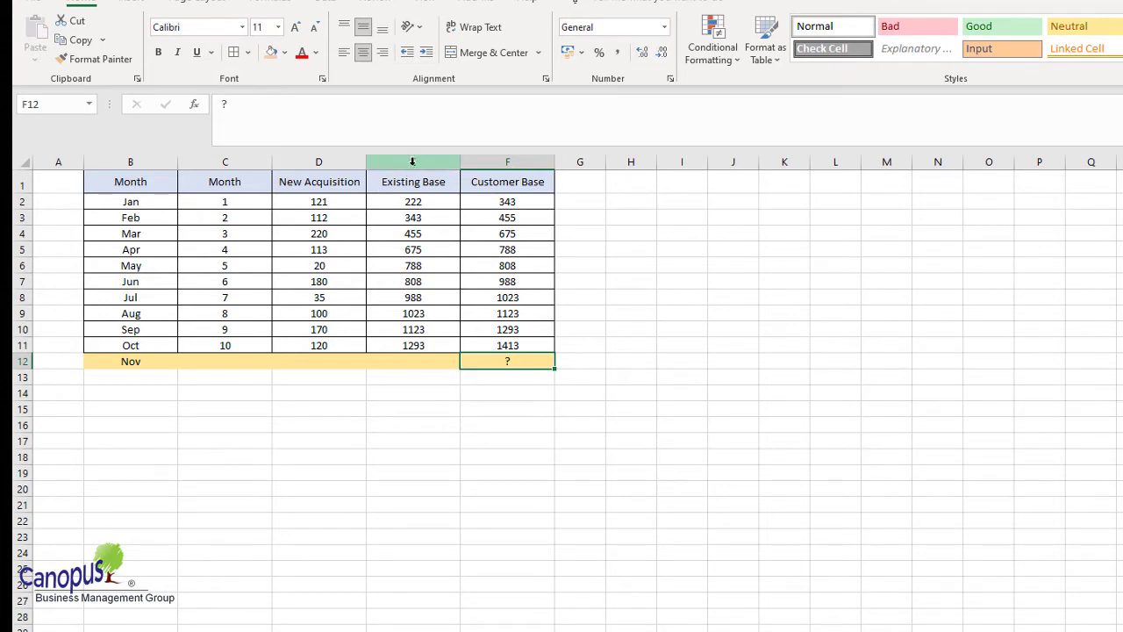
- Examine how New Acquisition and Existing Base make up the Customer Base from Jan to Oct, and the missing Nov value
{"action": "left_click", "coordinate": [436, 203]}
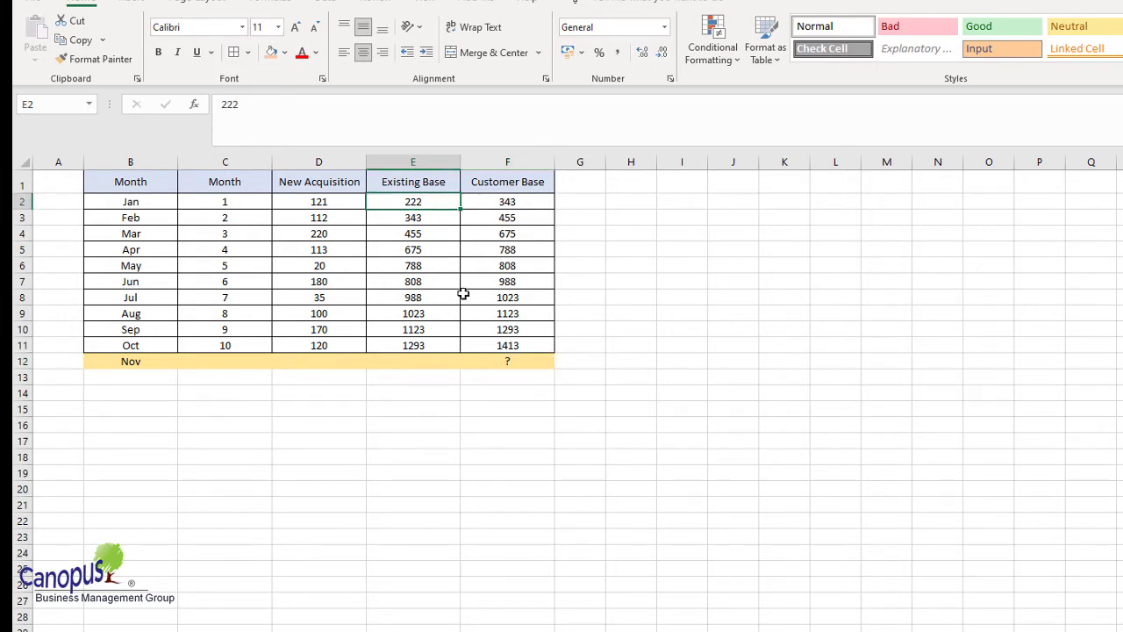
{"action": "left_click", "coordinate": [325, 203]}
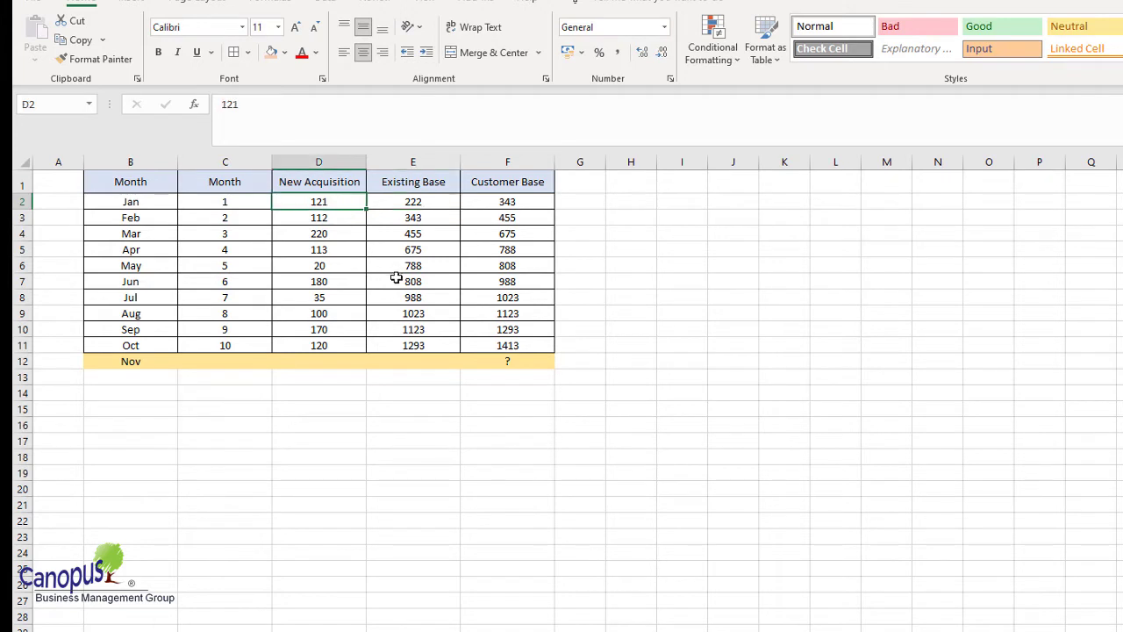
{"action": "left_click", "coordinate": [494, 201]}
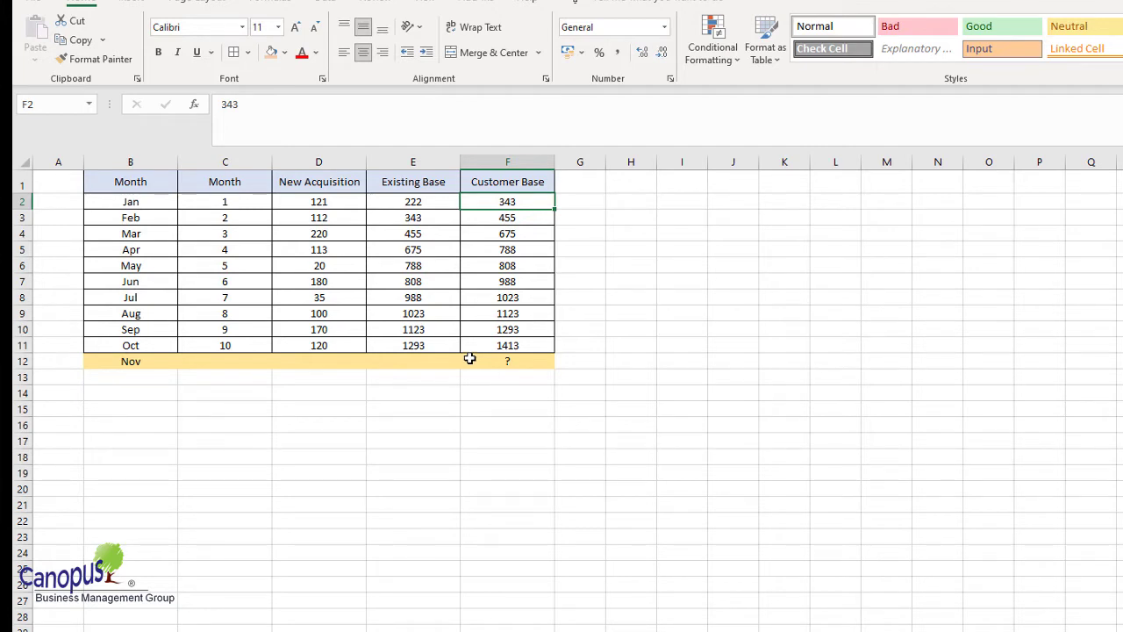
{"action": "left_click_drag", "start_coordinate": [312, 216], "coordinate": [504, 331]}
{"action": "left_click_drag", "start_coordinate": [330, 204], "coordinate": [330, 345]}
{"action": "left_click_drag", "start_coordinate": [414, 202], "coordinate": [419, 346]}
{"action": "left_click_drag", "start_coordinate": [531, 202], "coordinate": [526, 343]}
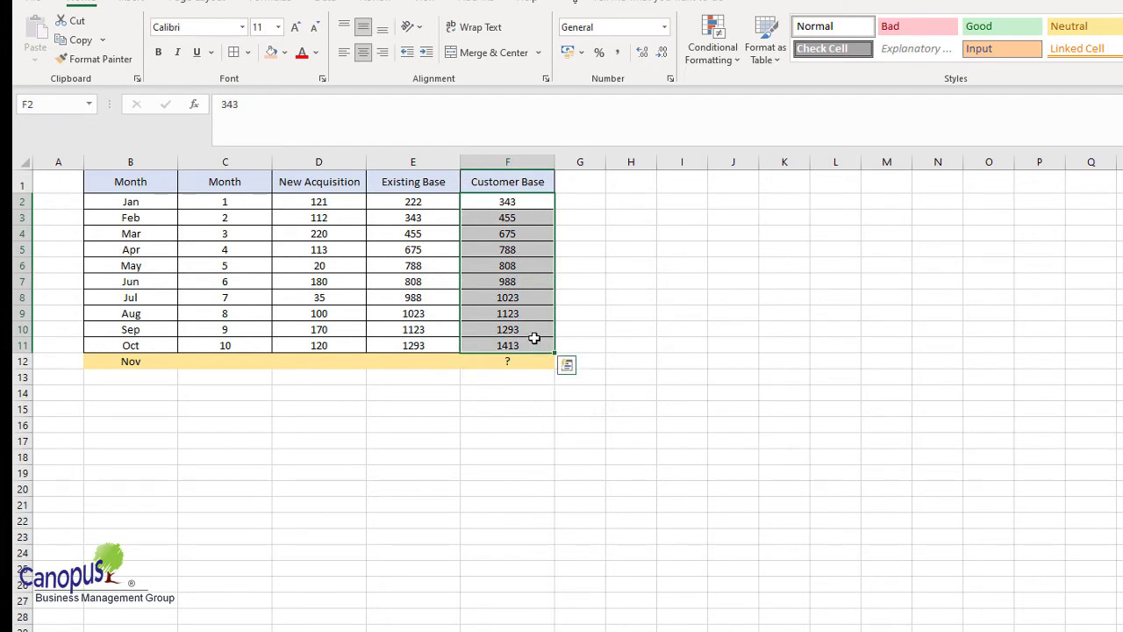
{"action": "left_click", "coordinate": [520, 201]}
{"action": "left_click_drag", "start_coordinate": [520, 201], "coordinate": [532, 349]}
{"action": "left_click", "coordinate": [524, 361]}
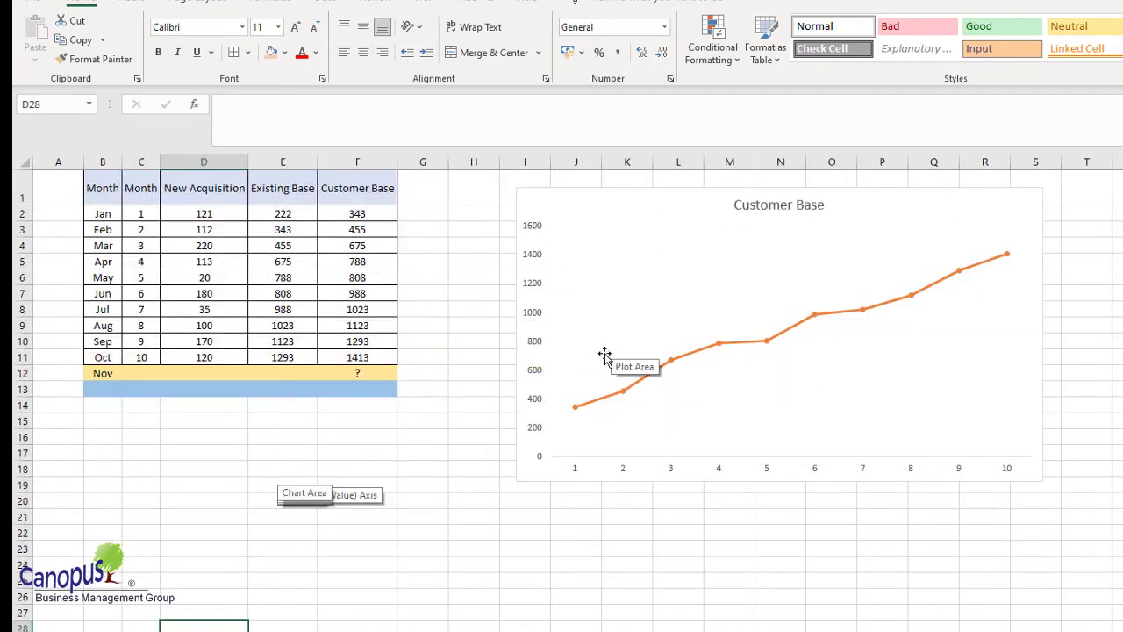
- Examine the Customer Base line chart and compare its trend with the month numbers and Customer Base values in the table
{"action": "left_click", "coordinate": [541, 202]}
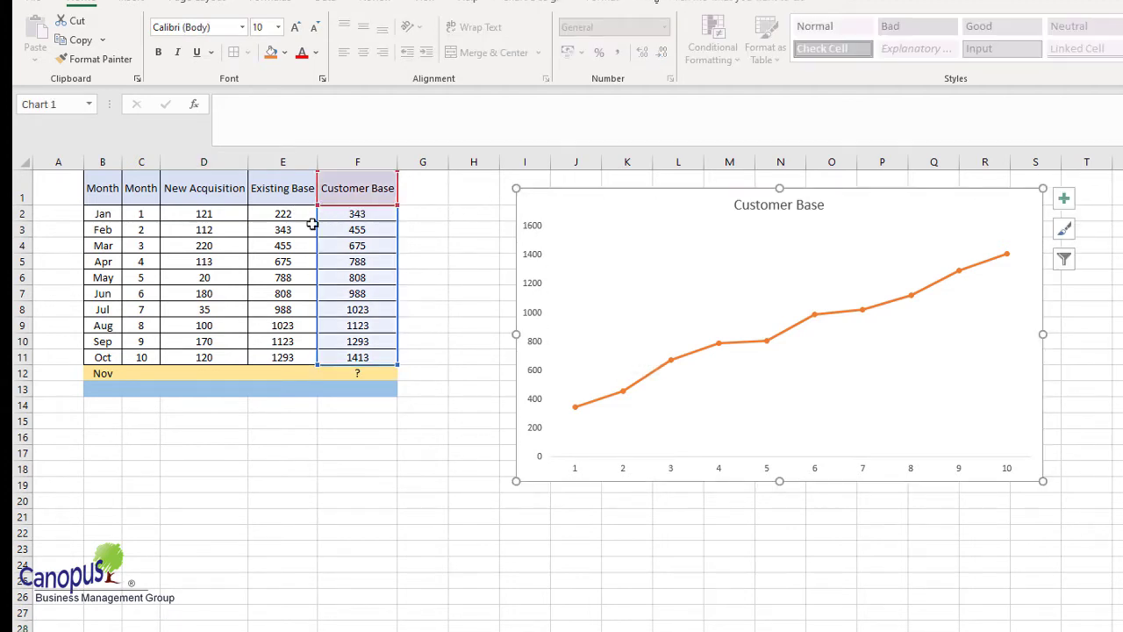
{"action": "left_click", "coordinate": [140, 162]}
{"action": "left_click_drag", "start_coordinate": [374, 182], "coordinate": [384, 353]}
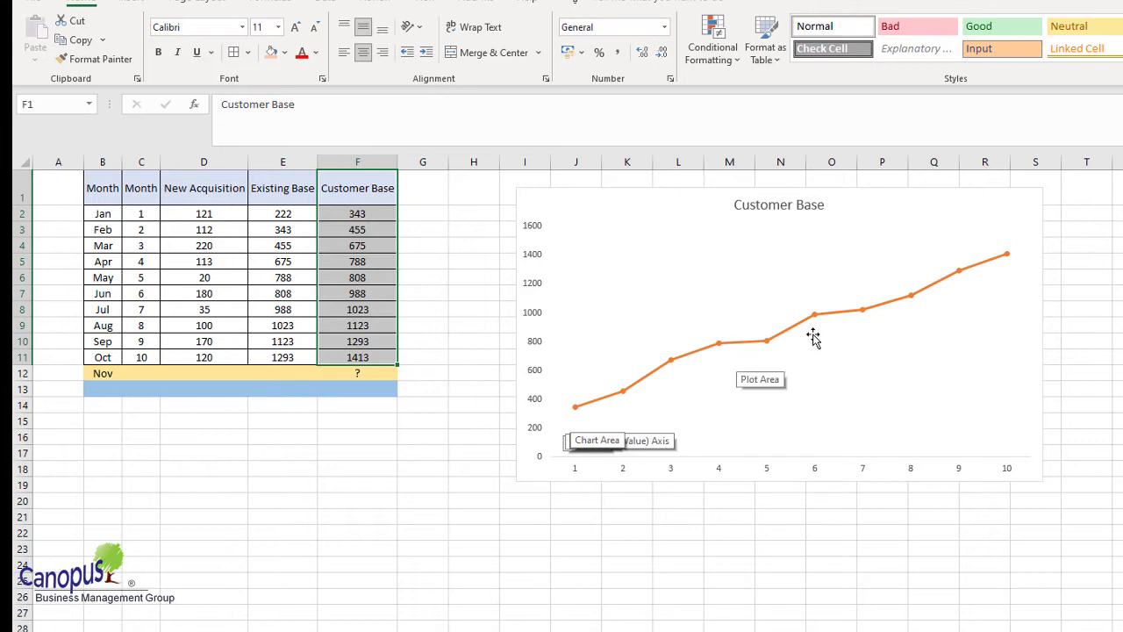
{"action": "mouse_move", "coordinate": [1005, 265]}
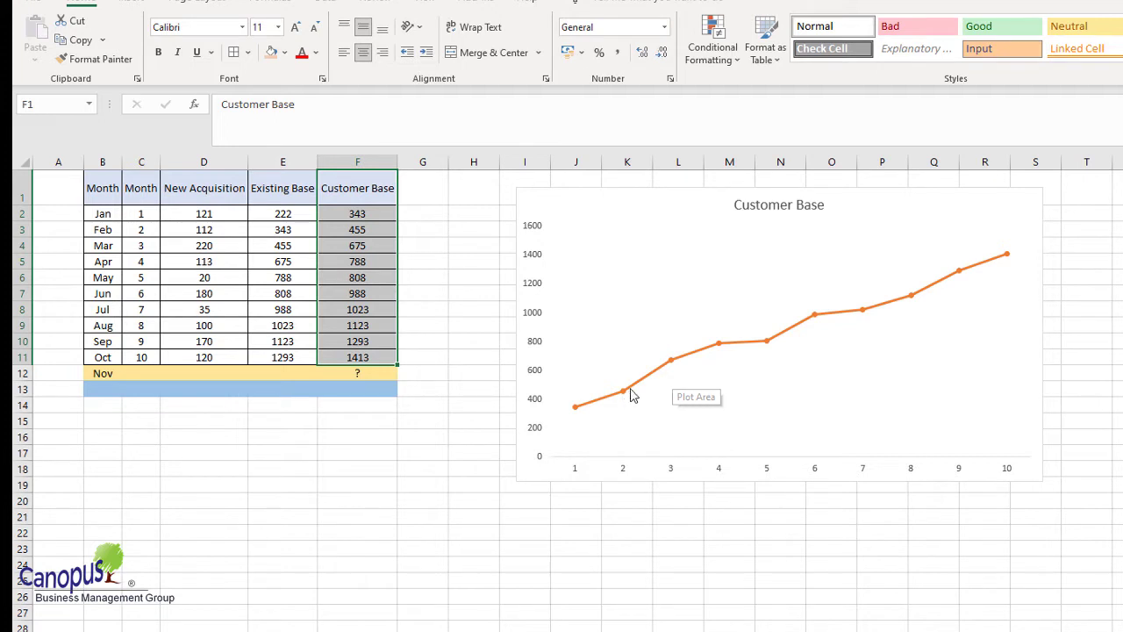
{"action": "mouse_move", "coordinate": [615, 401]}
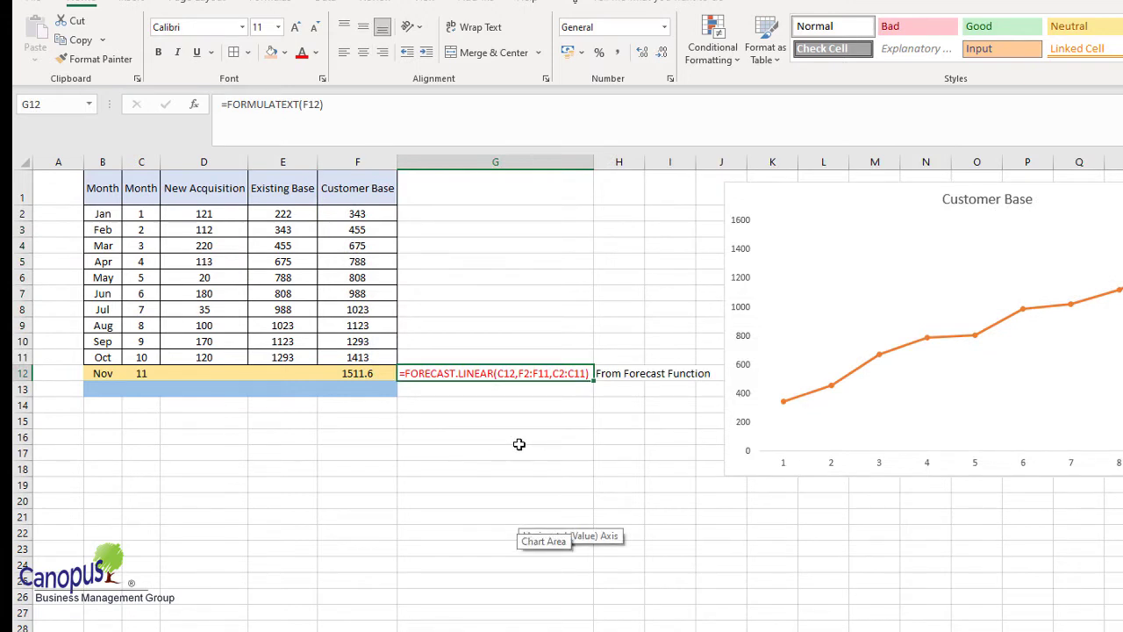
{"action": "left_click", "coordinate": [346, 443]}
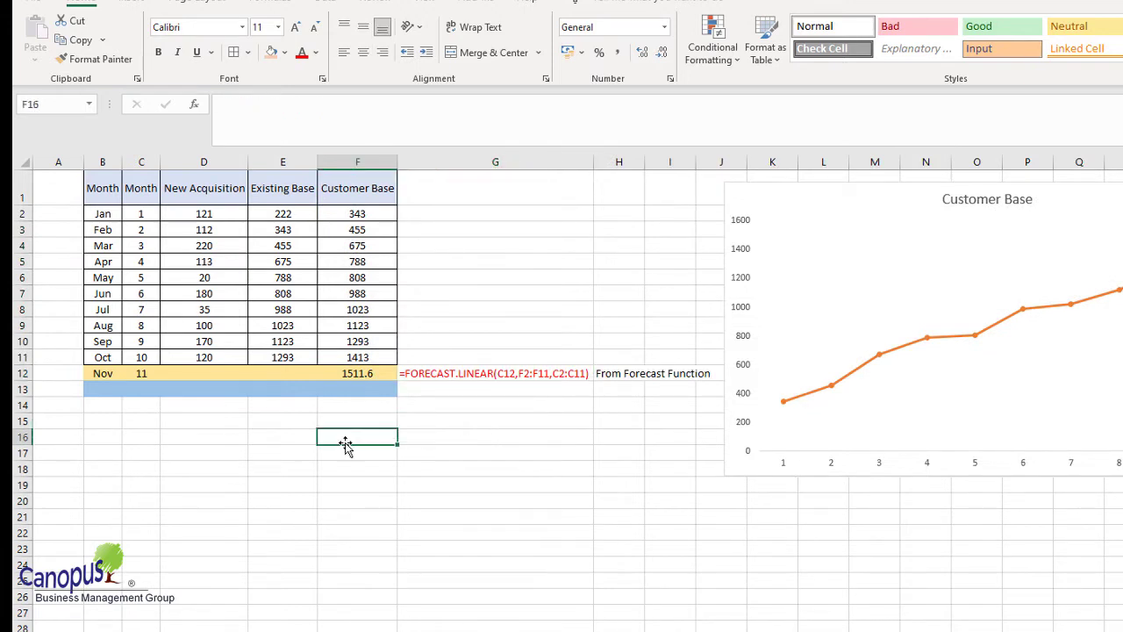
{"action": "type", "text": "=fore"}
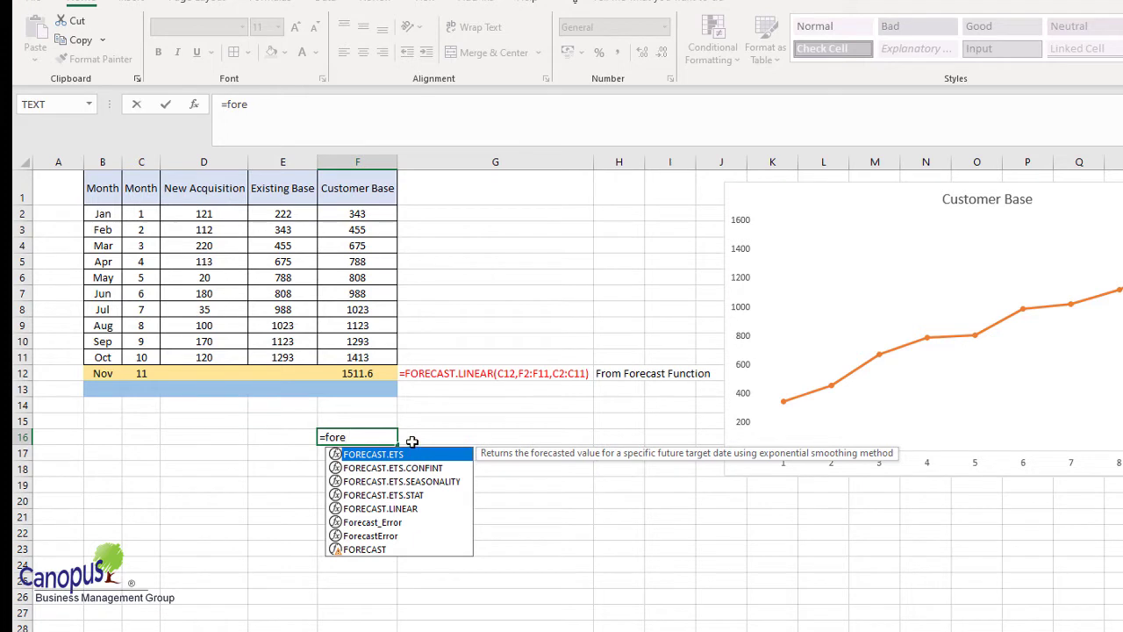
{"action": "key", "text": "Escape"}
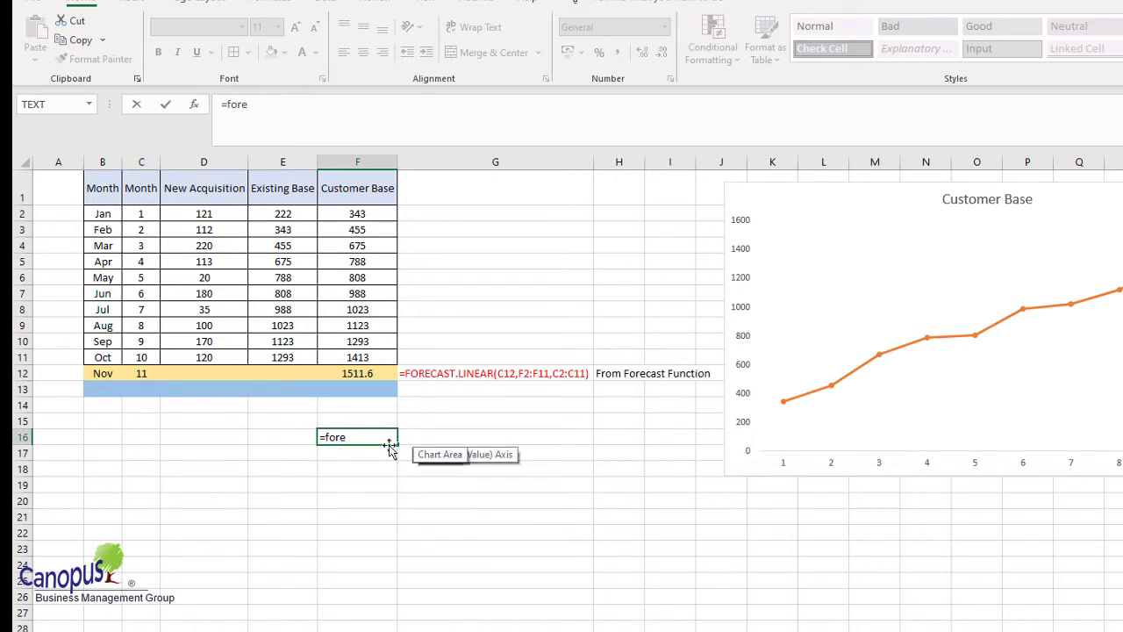
{"action": "left_click_drag", "start_coordinate": [352, 437], "coordinate": [272, 428]}
{"action": "key", "text": "Escape"}
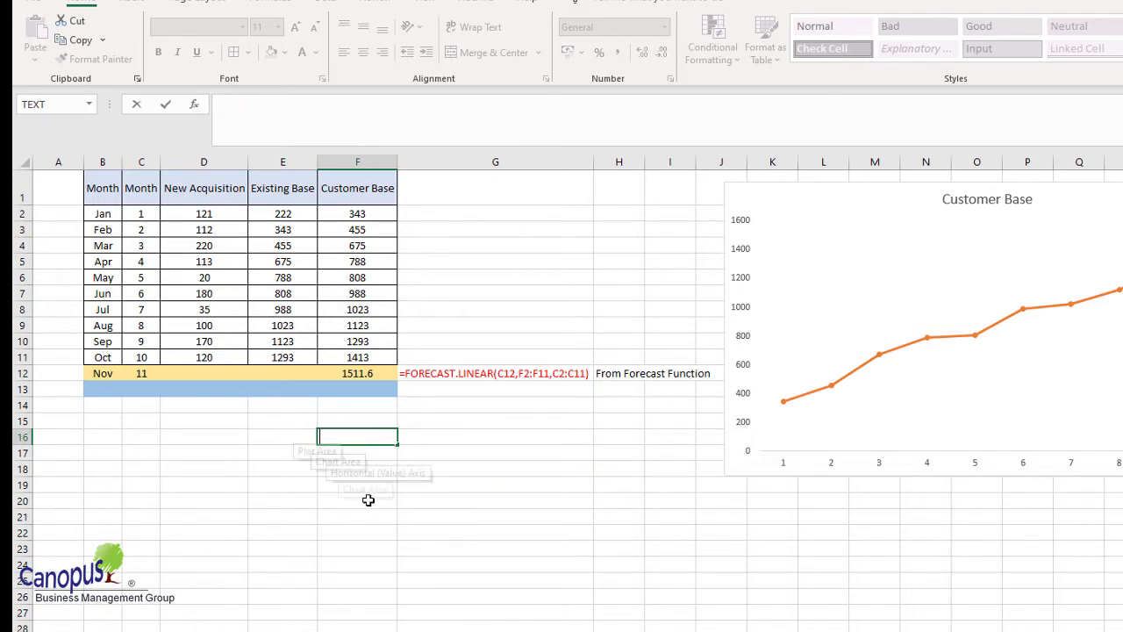
{"action": "left_click", "coordinate": [456, 373]}
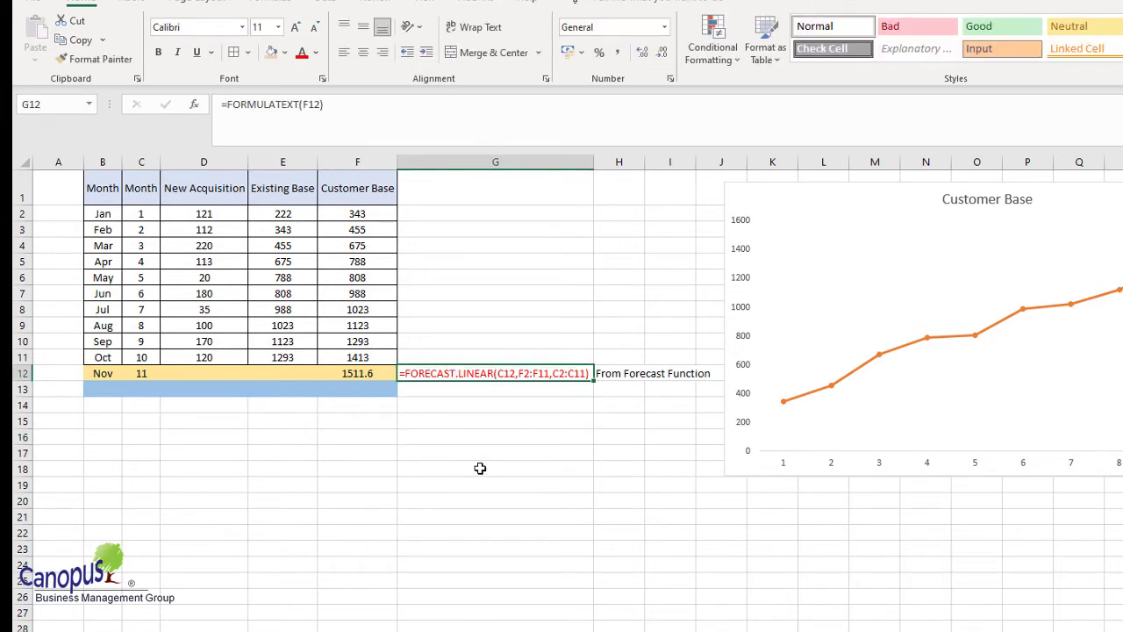
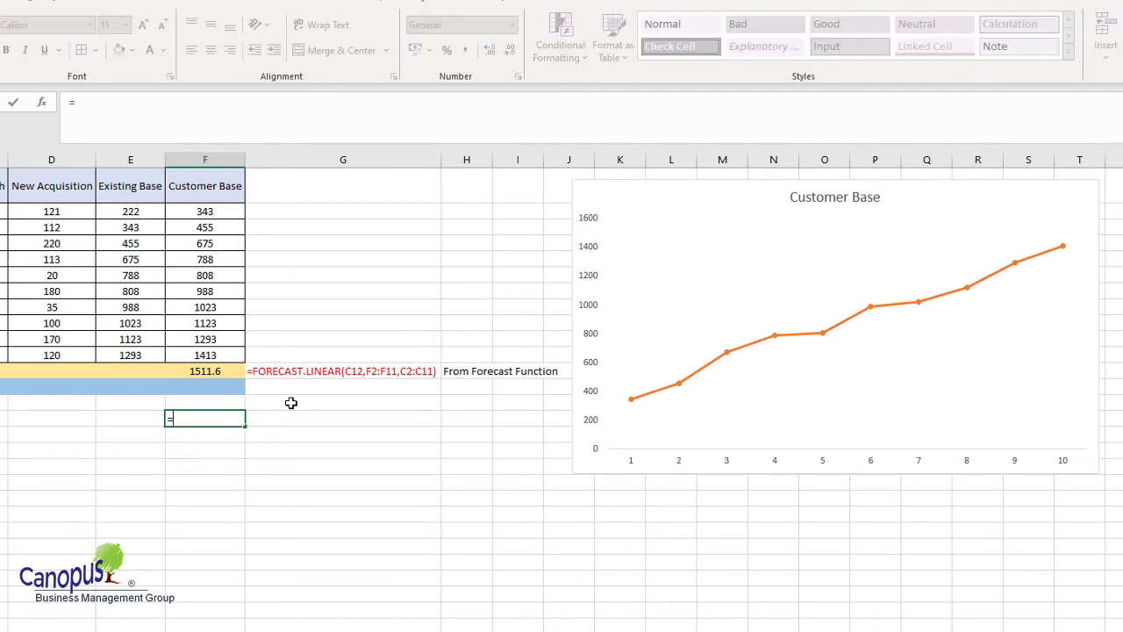
- Calculate the November customer base in F15 with =FORECAST(C12,F2:F11,C2:C11), review the formula and clear the cell again
{"action": "type", "text": "cast"}
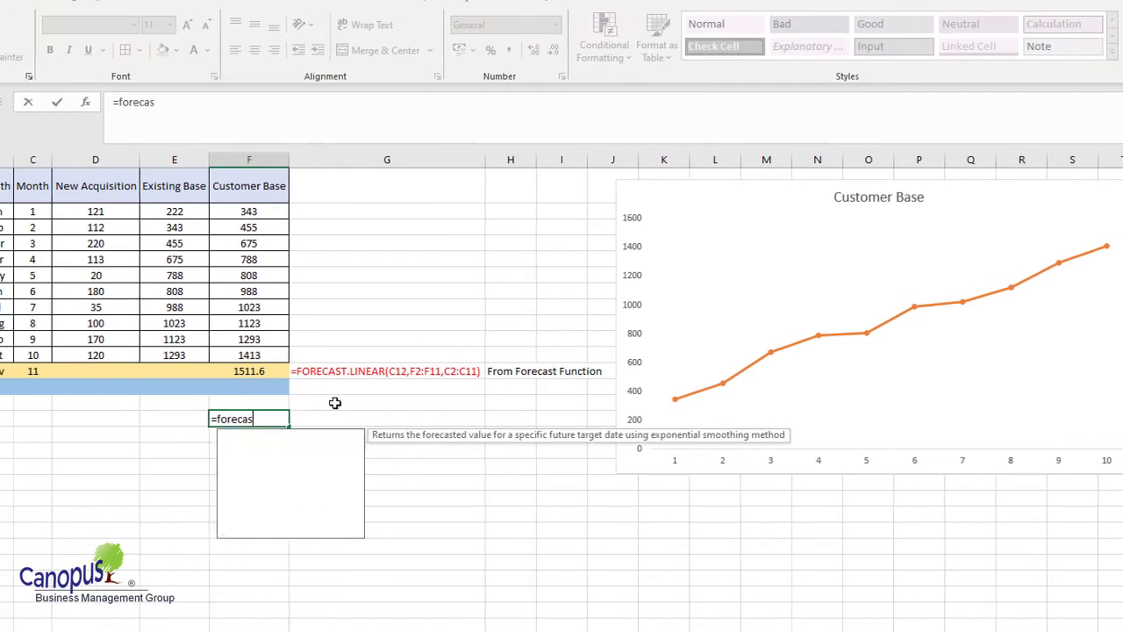
{"action": "type", "text": "("}
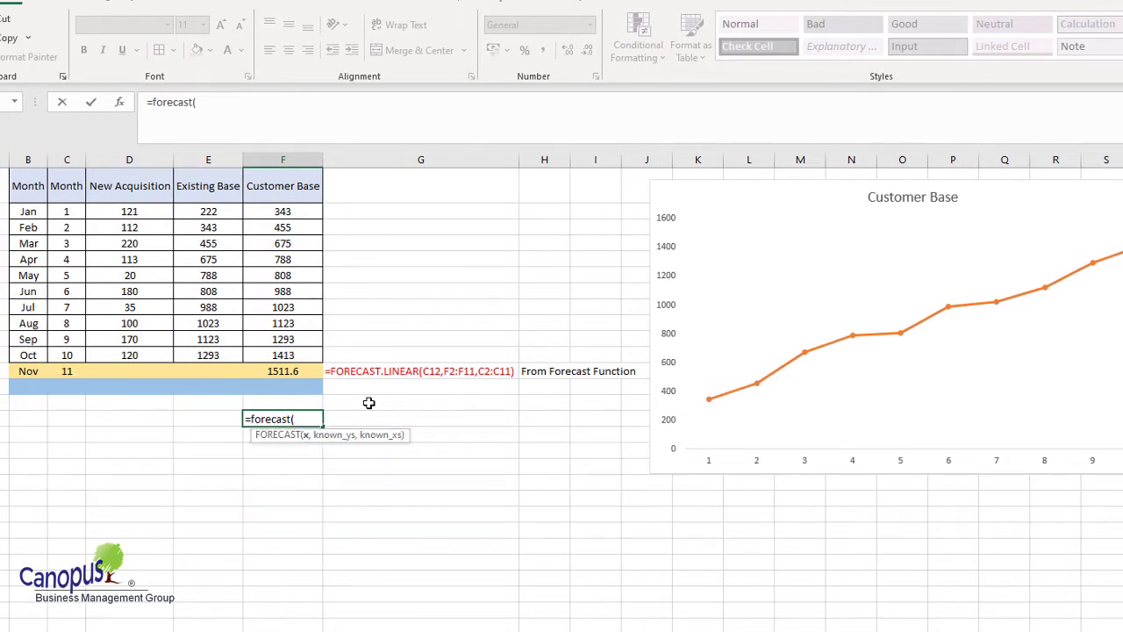
{"action": "left_click", "coordinate": [70, 370]}
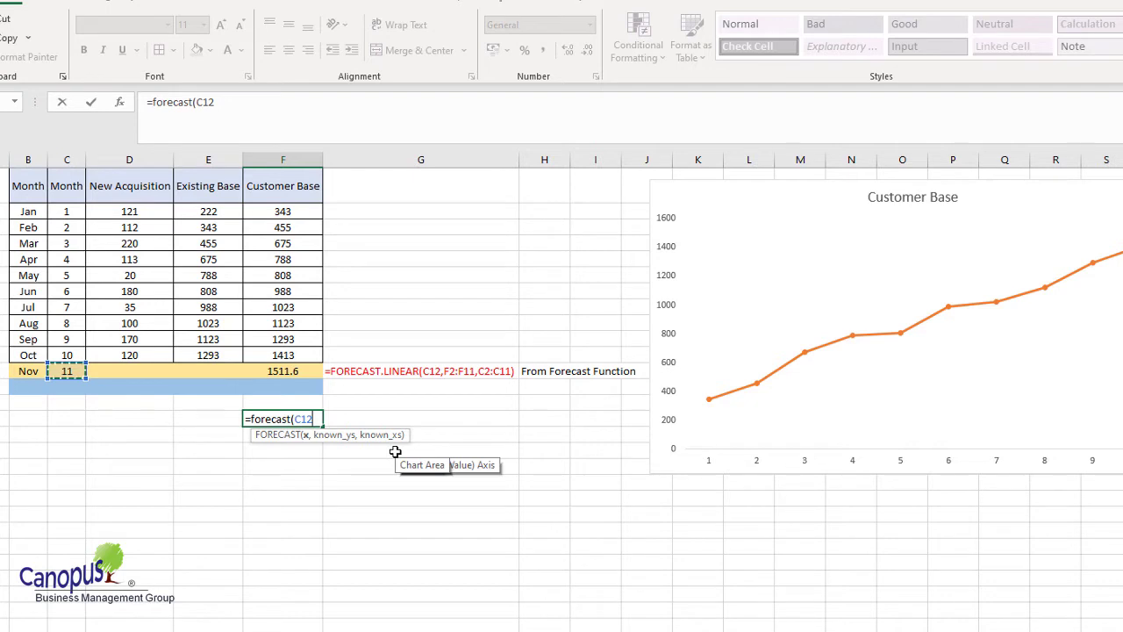
{"action": "type", "text": ","}
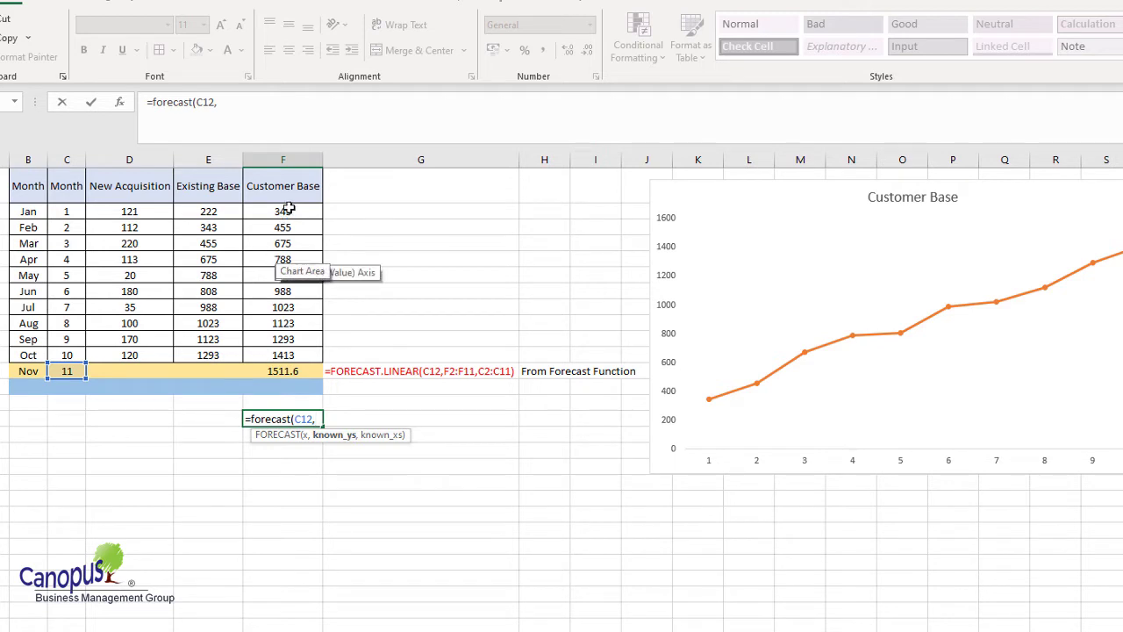
{"action": "left_click_drag", "start_coordinate": [287, 209], "coordinate": [297, 356]}
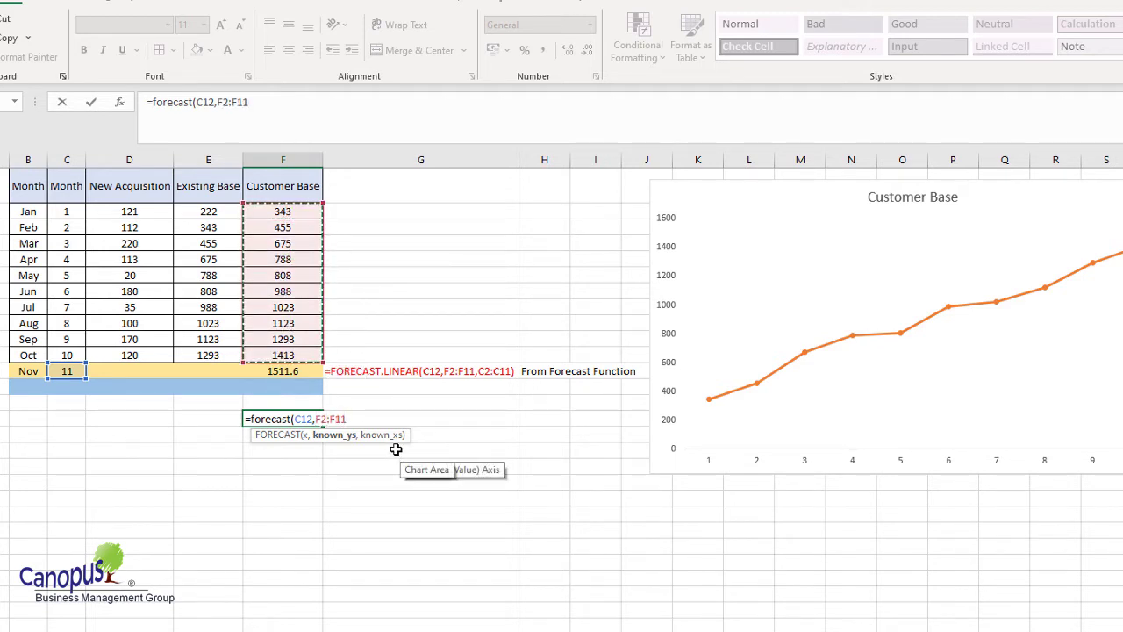
{"action": "type", "text": ","}
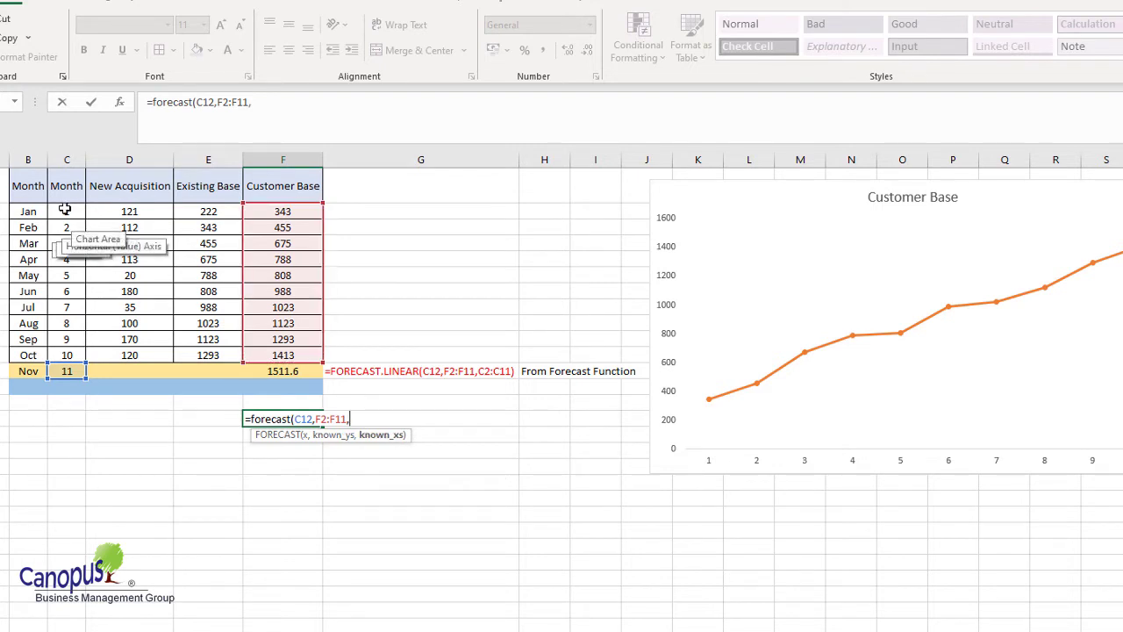
{"action": "left_click_drag", "start_coordinate": [65, 209], "coordinate": [72, 357]}
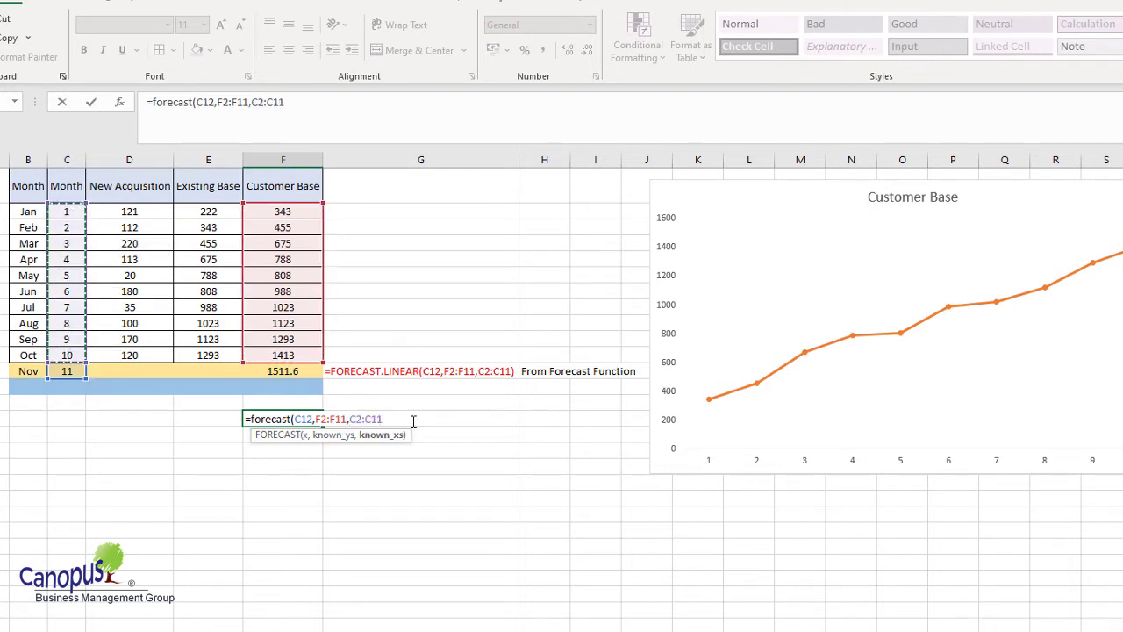
{"action": "key", "text": "Return"}
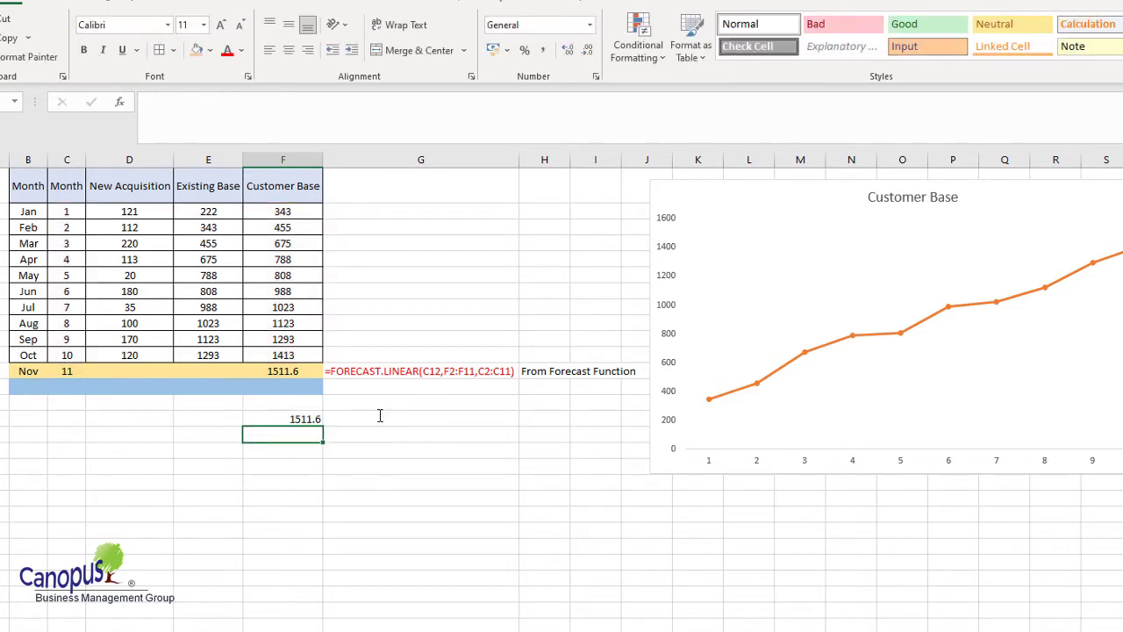
{"action": "key", "text": "Up"}
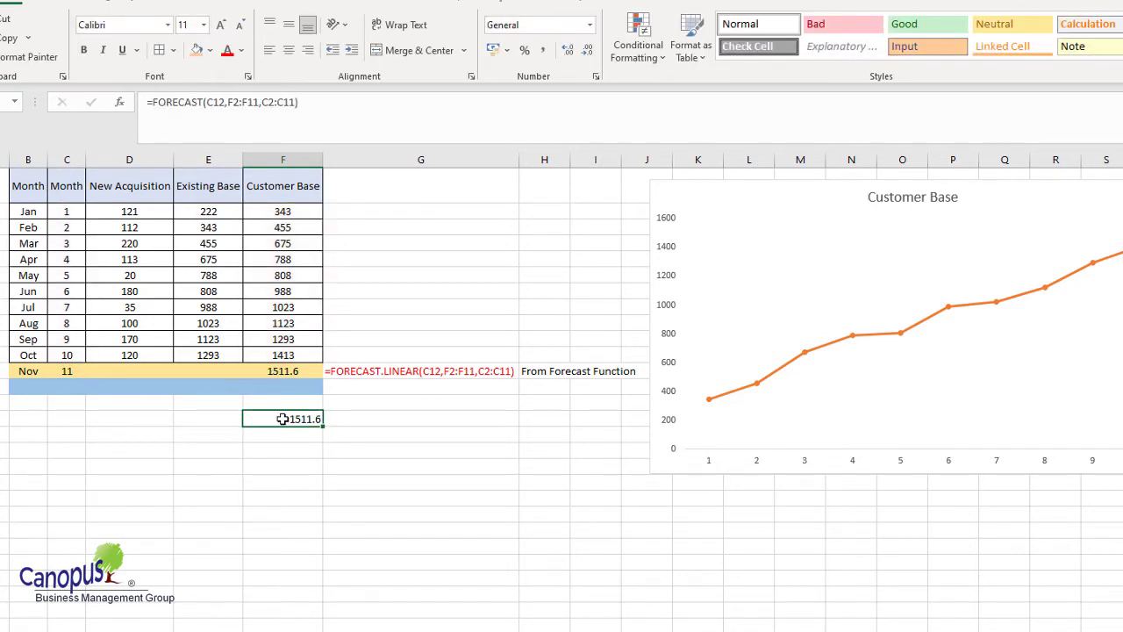
{"action": "key", "text": "Delete"}
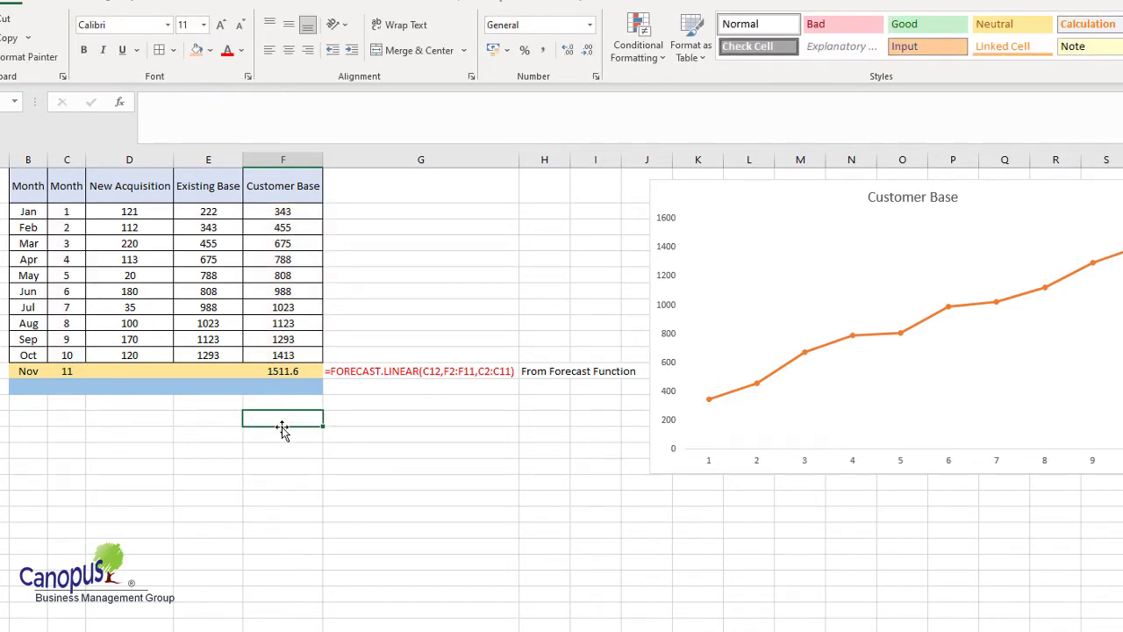
- Open sheet 2 and review the Existing Base and New Acquisition figures and the November forecast formula in F12
{"action": "left_click", "coordinate": [300, 371]}
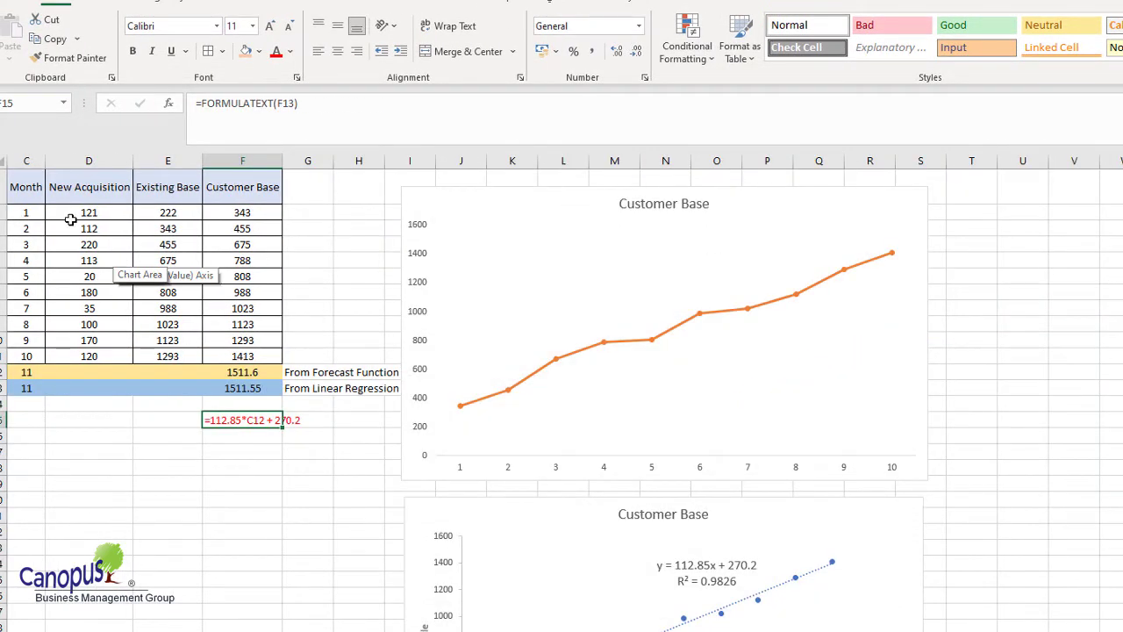
{"action": "left_click", "coordinate": [254, 186]}
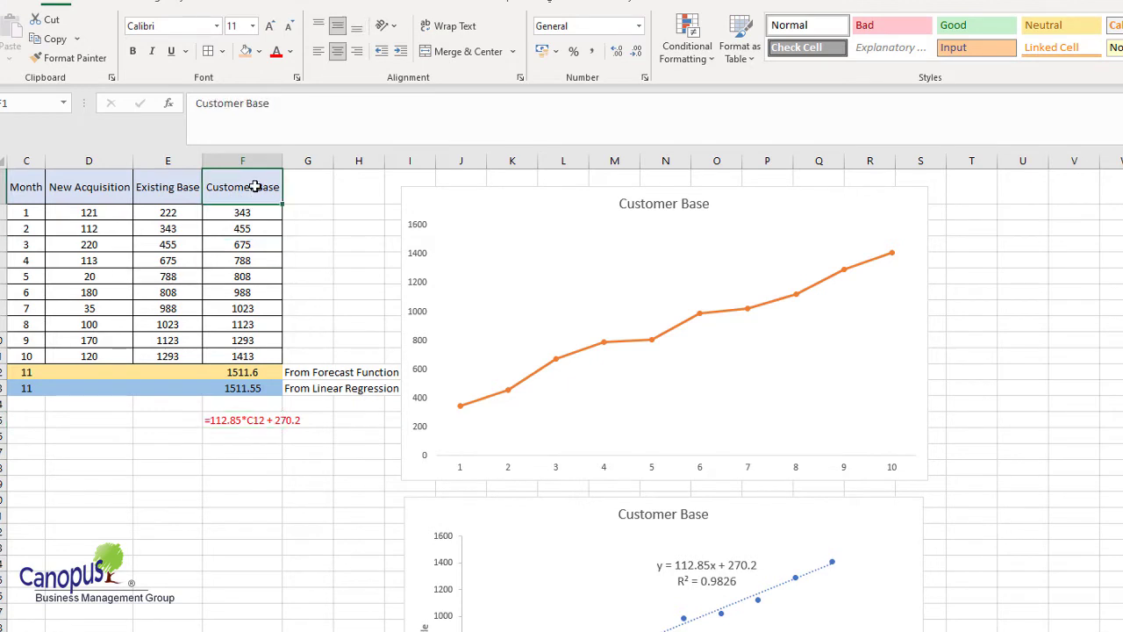
{"action": "left_click", "coordinate": [165, 163]}
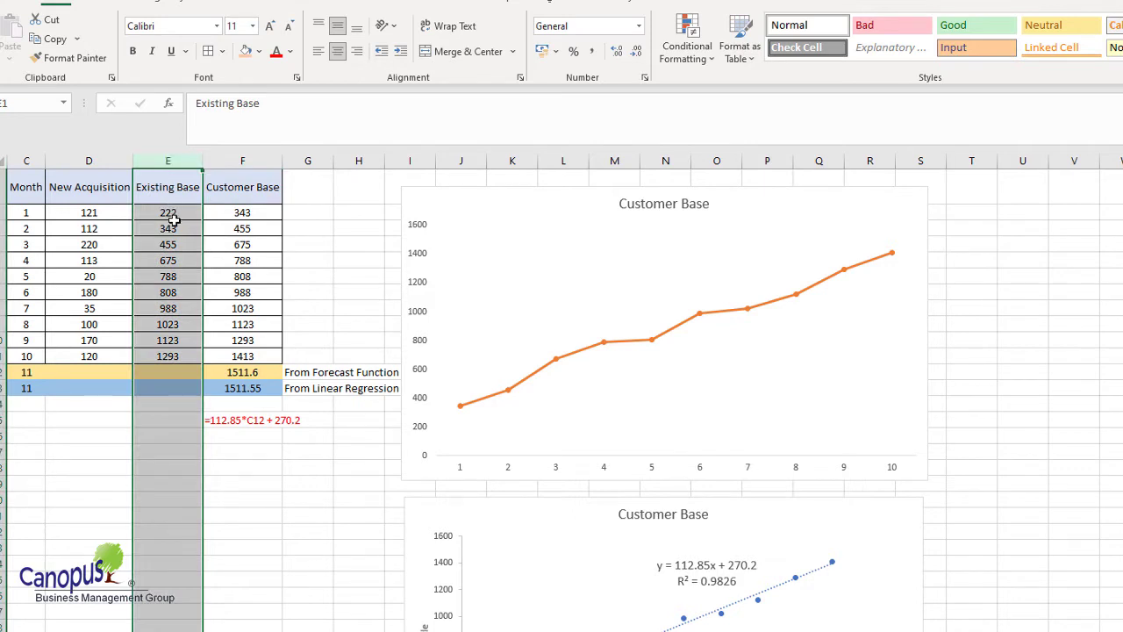
{"action": "left_click_drag", "start_coordinate": [175, 215], "coordinate": [197, 349]}
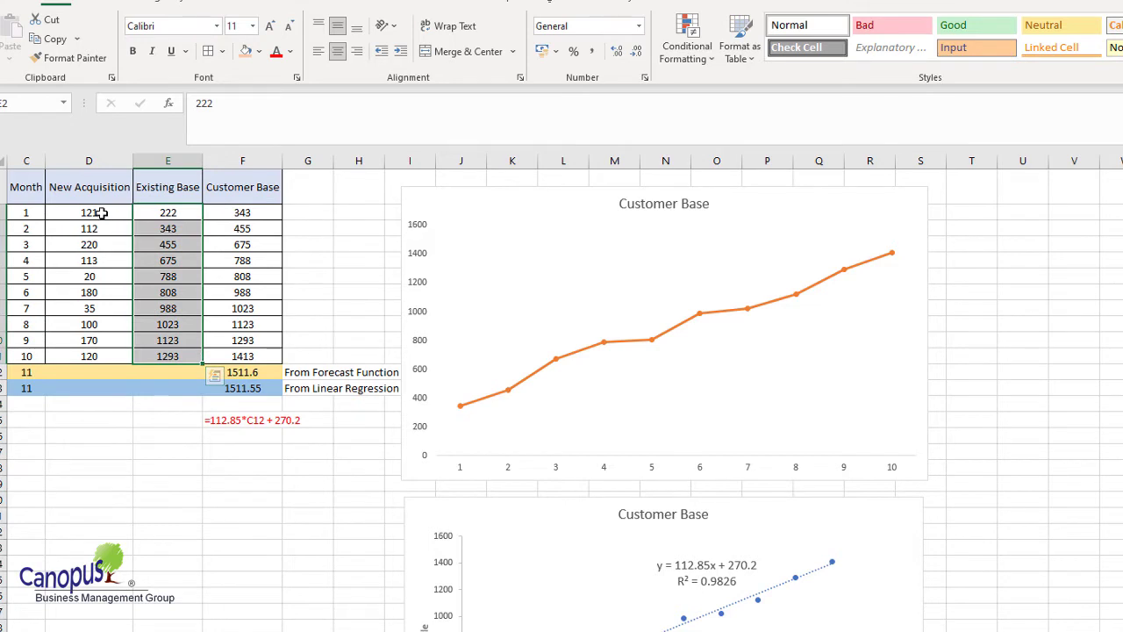
{"action": "left_click_drag", "start_coordinate": [98, 214], "coordinate": [111, 359]}
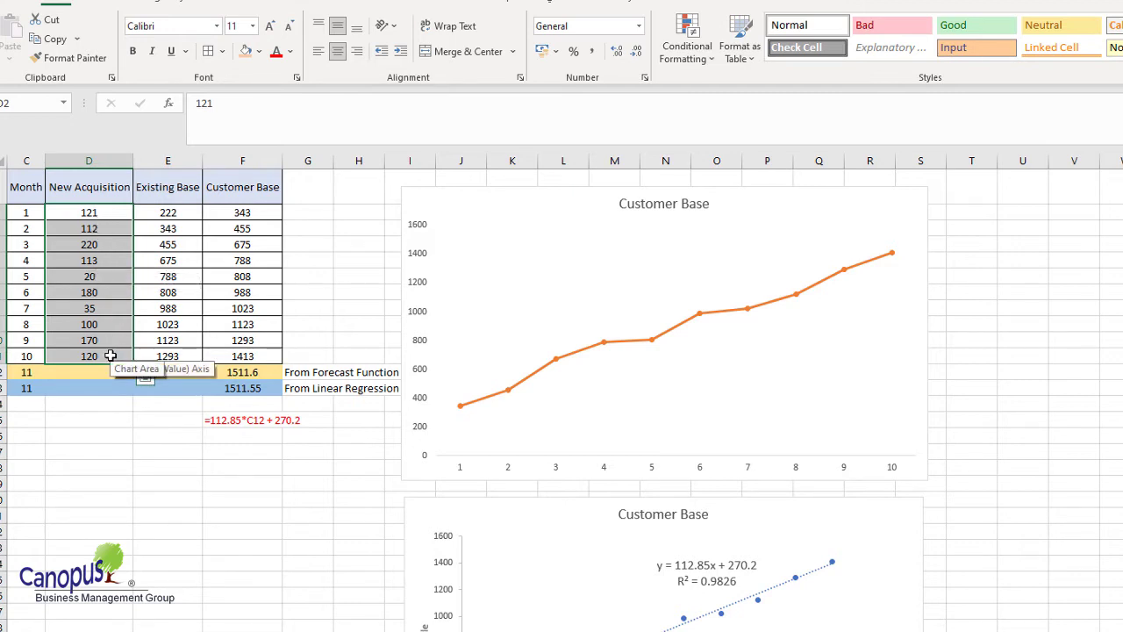
{"action": "left_click", "coordinate": [269, 372]}
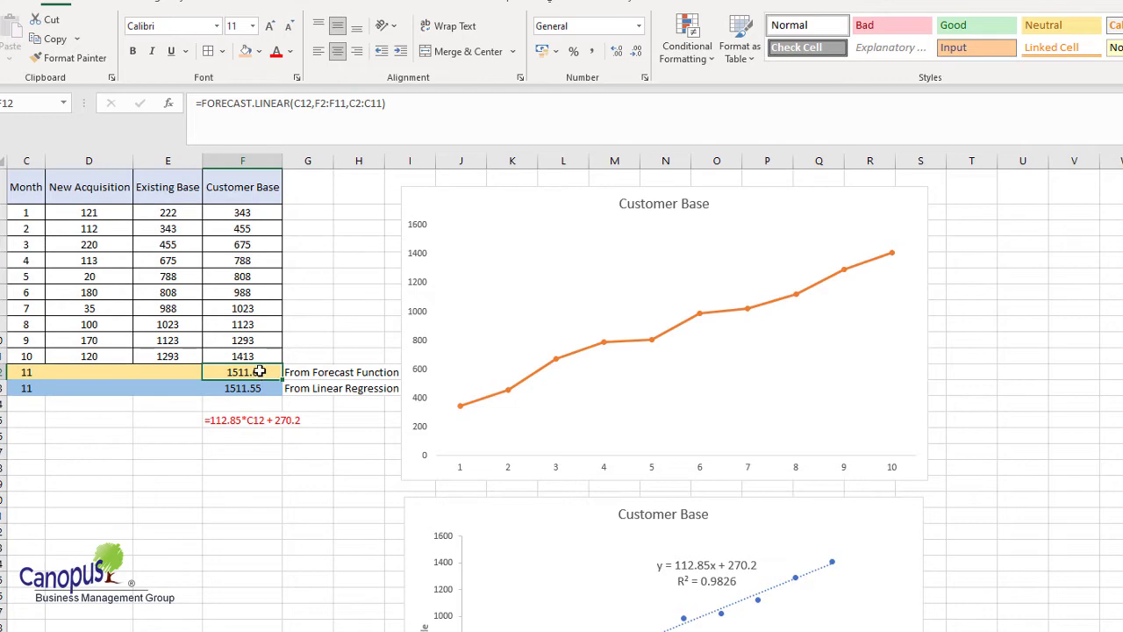
- Write the straight-line equation y= mx+c in cell E23, beside the scatter chart with the trendline
{"action": "scroll", "coordinate": [366, 621], "scroll_direction": "down", "scroll_amount": 3}
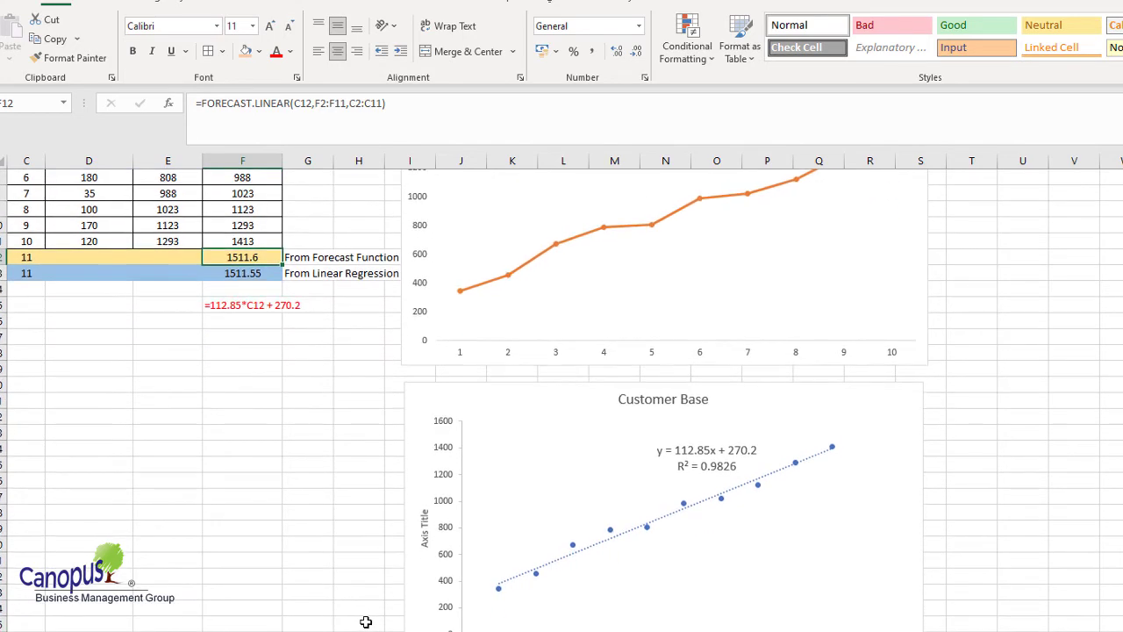
{"action": "left_click", "coordinate": [167, 431]}
{"action": "type", "text": "y= mx+c"}
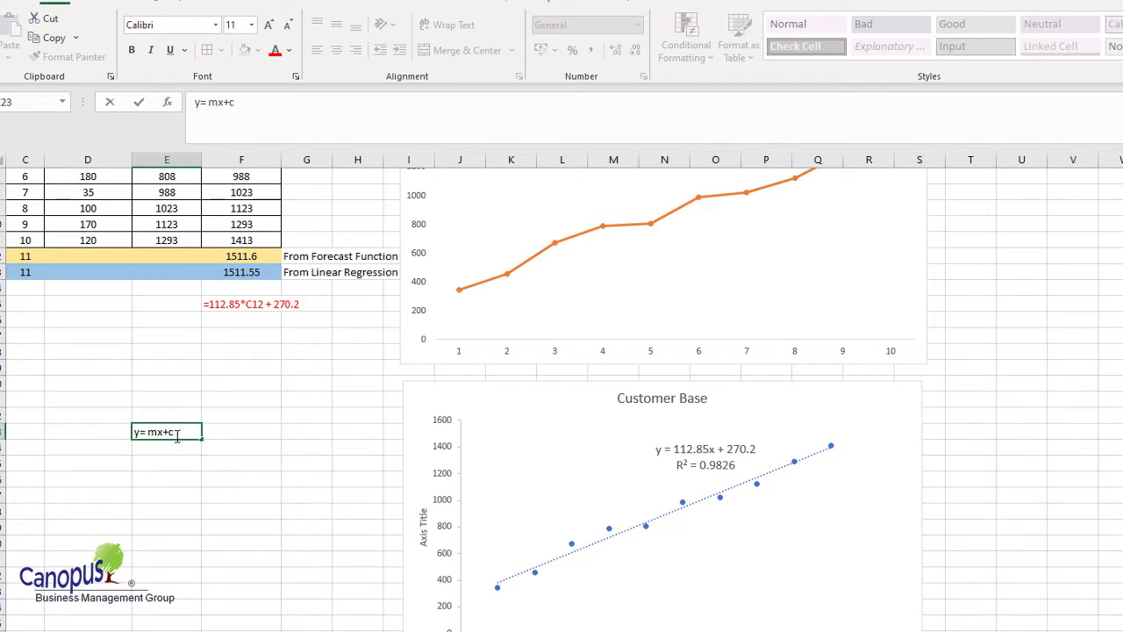
{"action": "left_click_drag", "start_coordinate": [174, 431], "coordinate": [151, 432]}
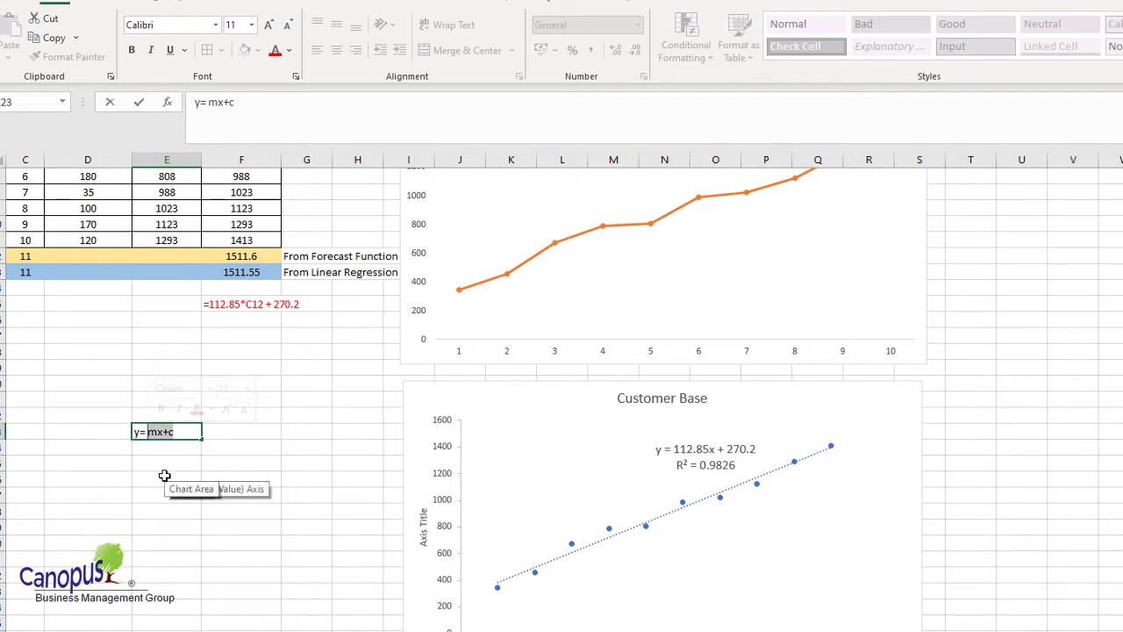
- Select the Customer Base scatter chart, compare it with its source columns and review the scatter chart types, including plain Scatter
{"action": "left_click", "coordinate": [405, 414]}
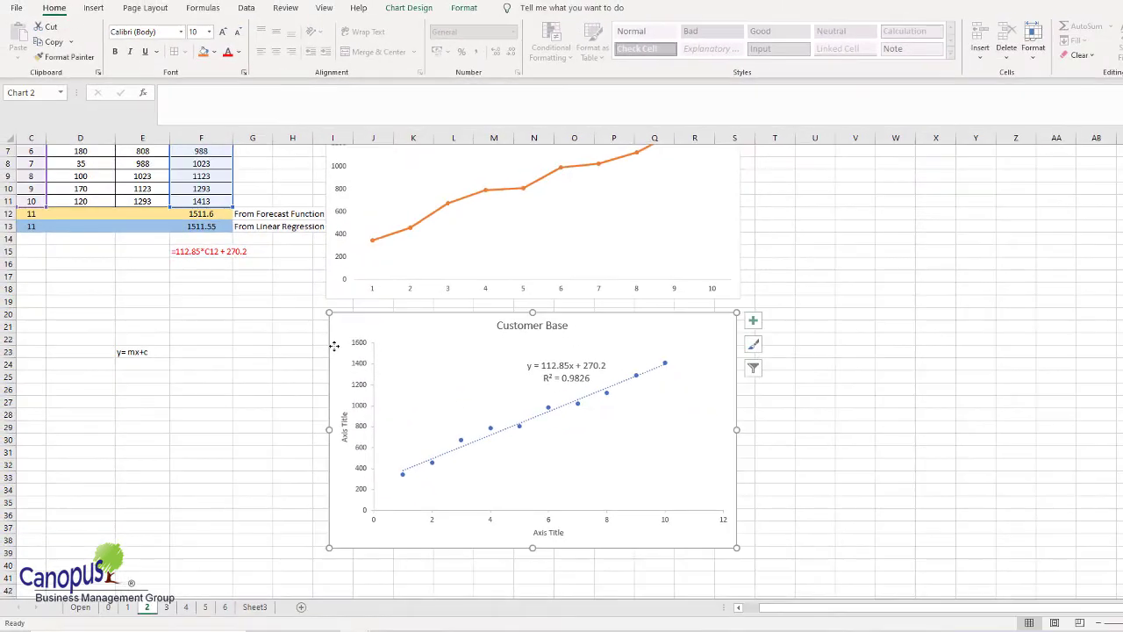
{"action": "scroll", "coordinate": [237, 435], "scroll_direction": "up", "scroll_amount": 2}
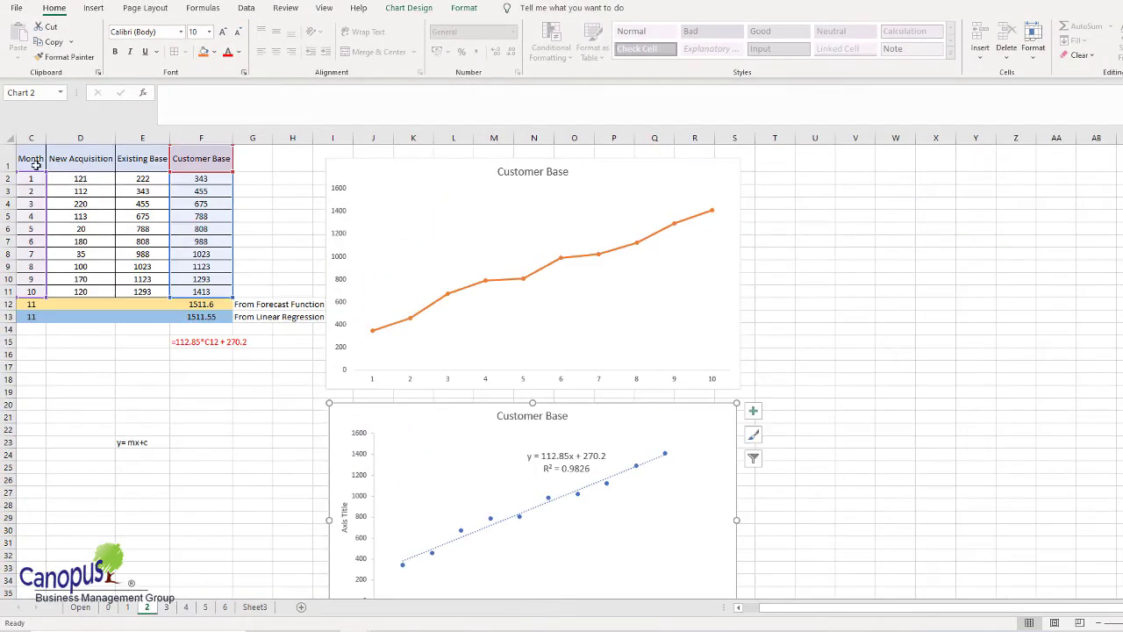
{"action": "left_click", "coordinate": [92, 8]}
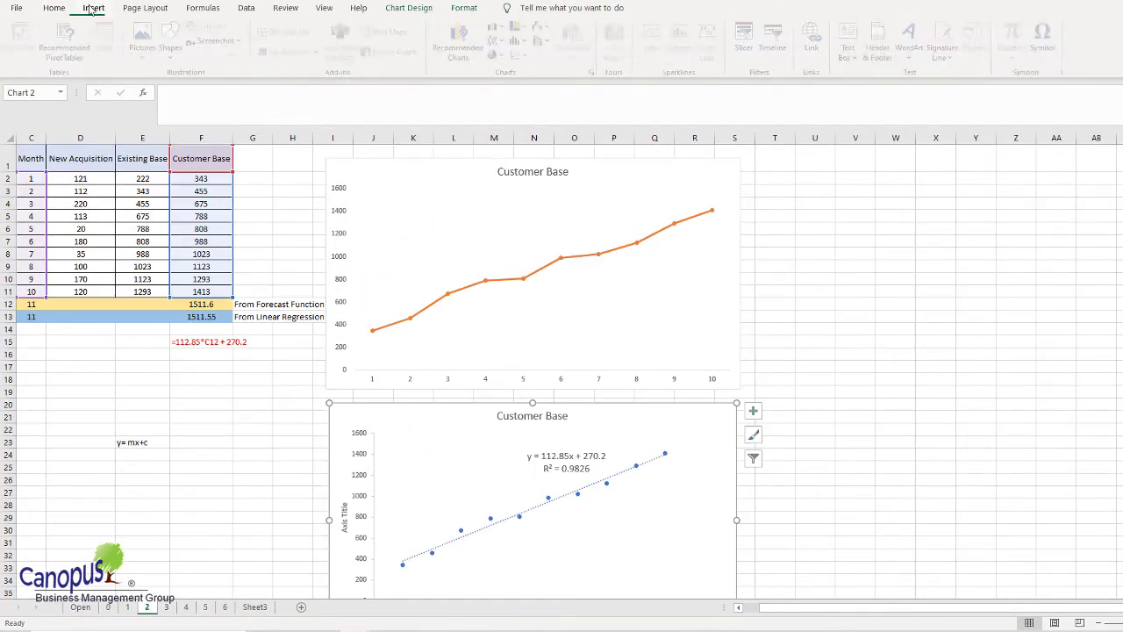
{"action": "left_click", "coordinate": [524, 54]}
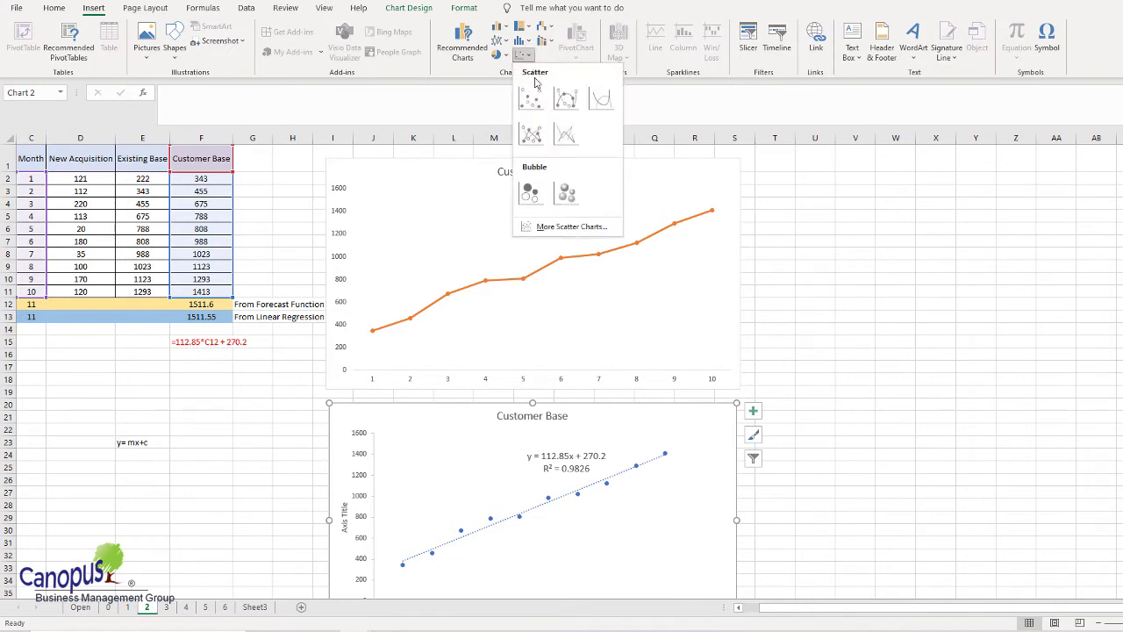
{"action": "key", "text": "Escape"}
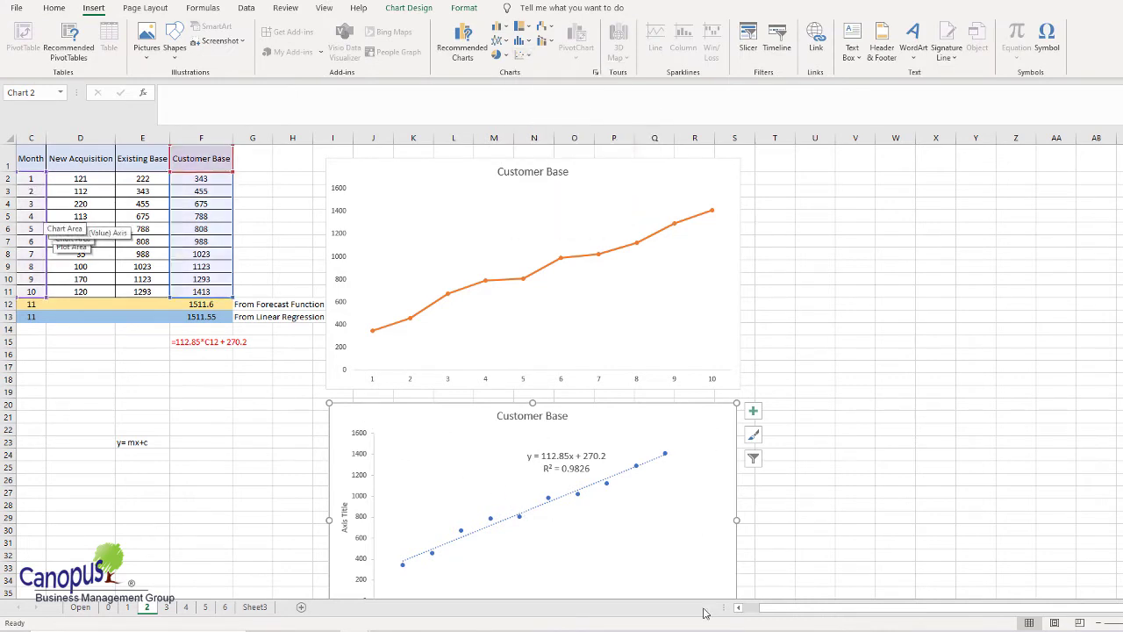
{"action": "scroll", "coordinate": [397, 463], "scroll_direction": "down", "scroll_amount": 1}
{"action": "scroll", "coordinate": [394, 462], "scroll_direction": "up", "scroll_amount": 1}
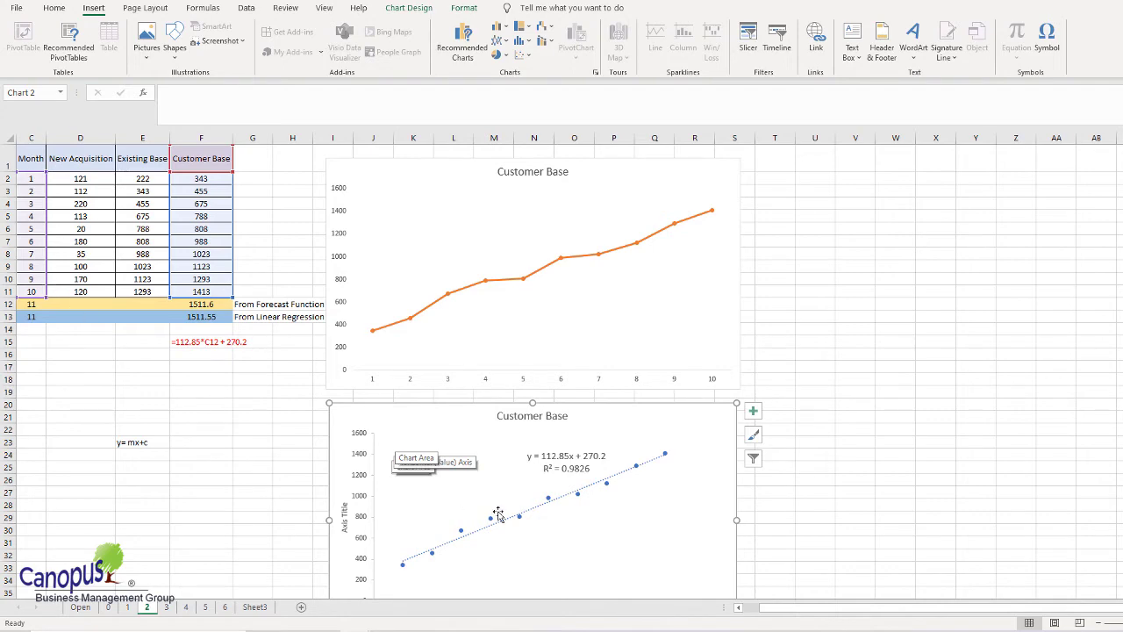
{"action": "scroll", "coordinate": [466, 530], "scroll_direction": "down", "scroll_amount": 1}
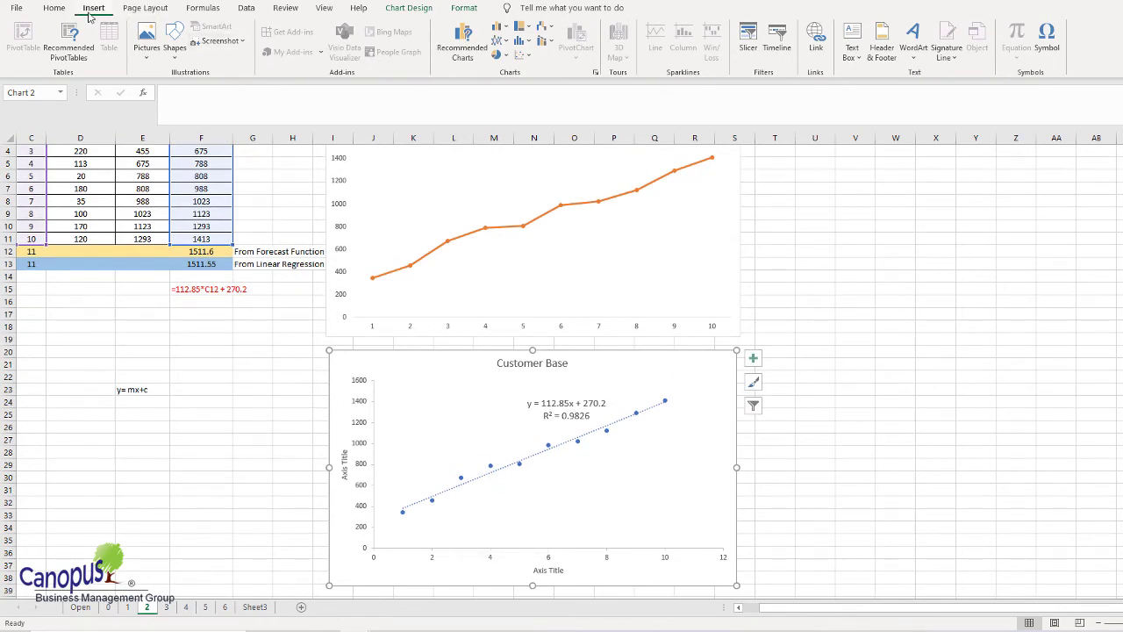
{"action": "left_click", "coordinate": [523, 56]}
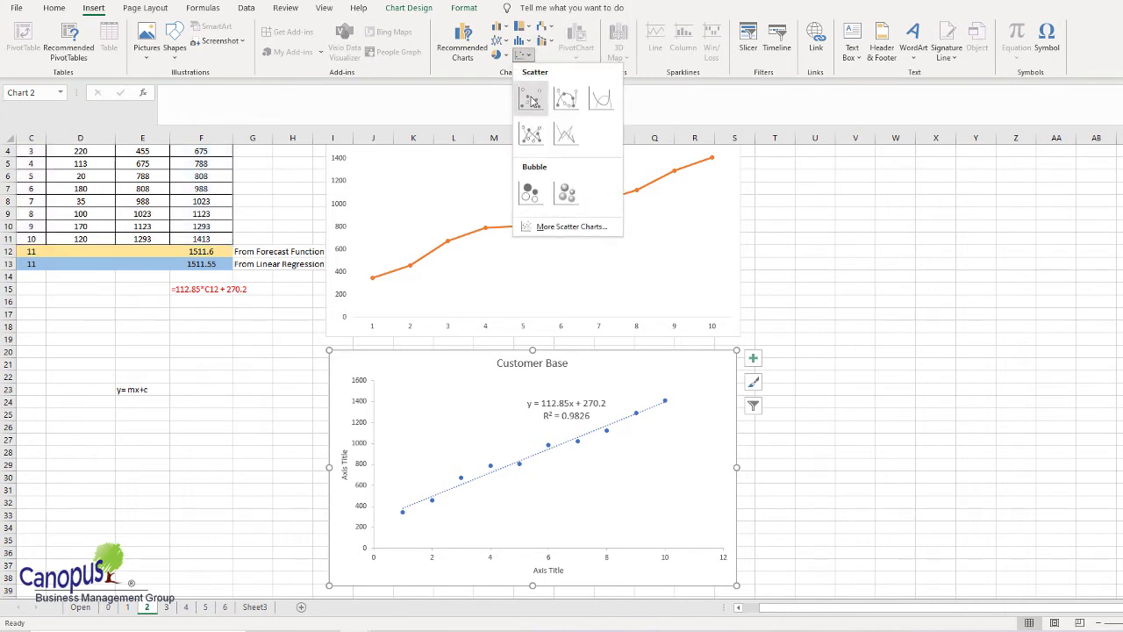
{"action": "left_click", "coordinate": [533, 102]}
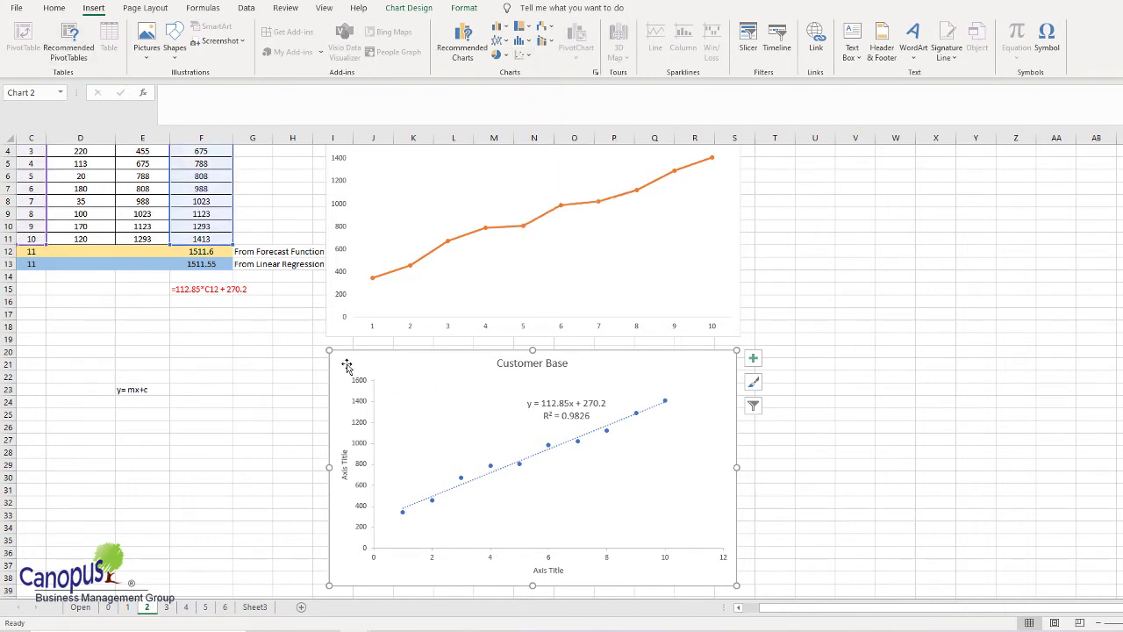
- Preview Quick Layout 9 on the Customer Base scatter chart and inspect the slope in its trendline equation
{"action": "left_click", "coordinate": [411, 9]}
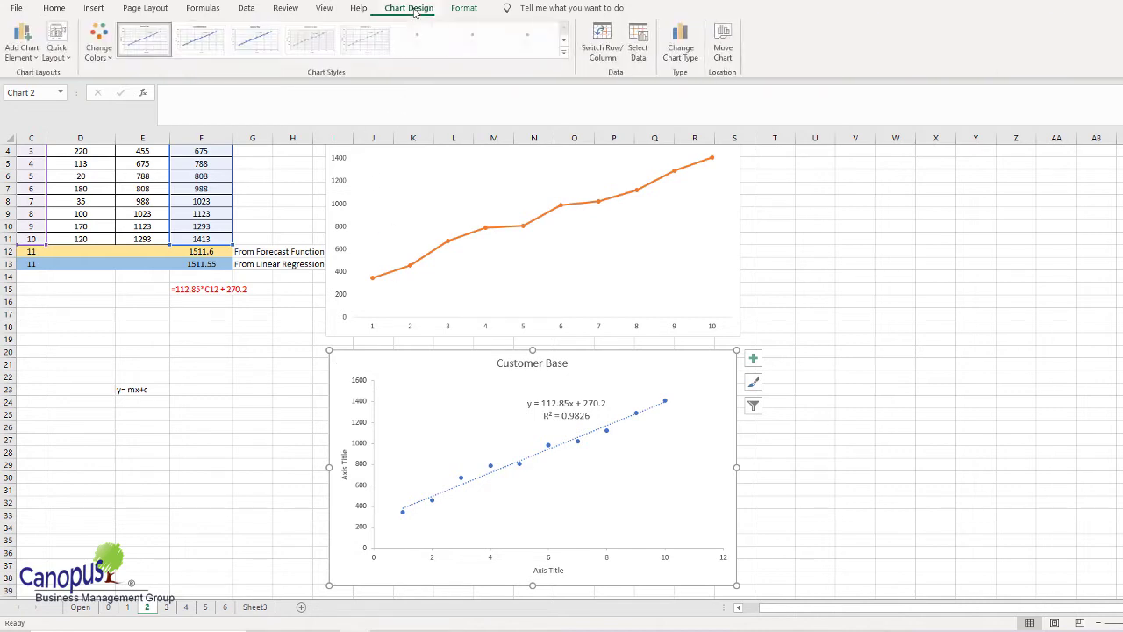
{"action": "left_click", "coordinate": [58, 48]}
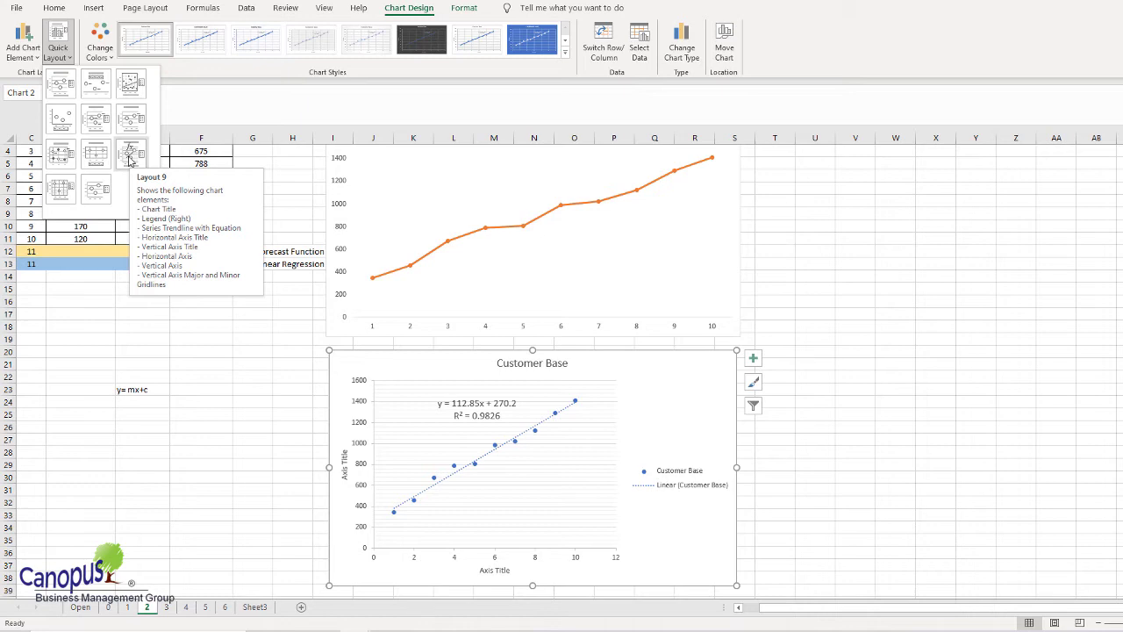
{"action": "left_click", "coordinate": [541, 408]}
{"action": "left_click", "coordinate": [546, 412]}
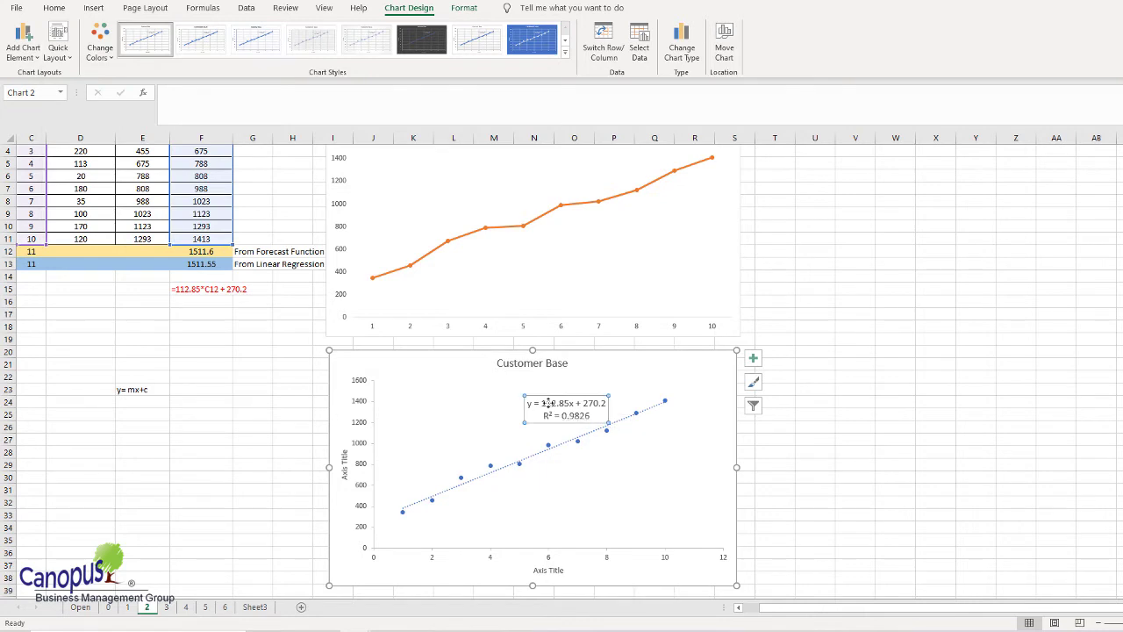
{"action": "left_click_drag", "start_coordinate": [541, 403], "coordinate": [557, 404]}
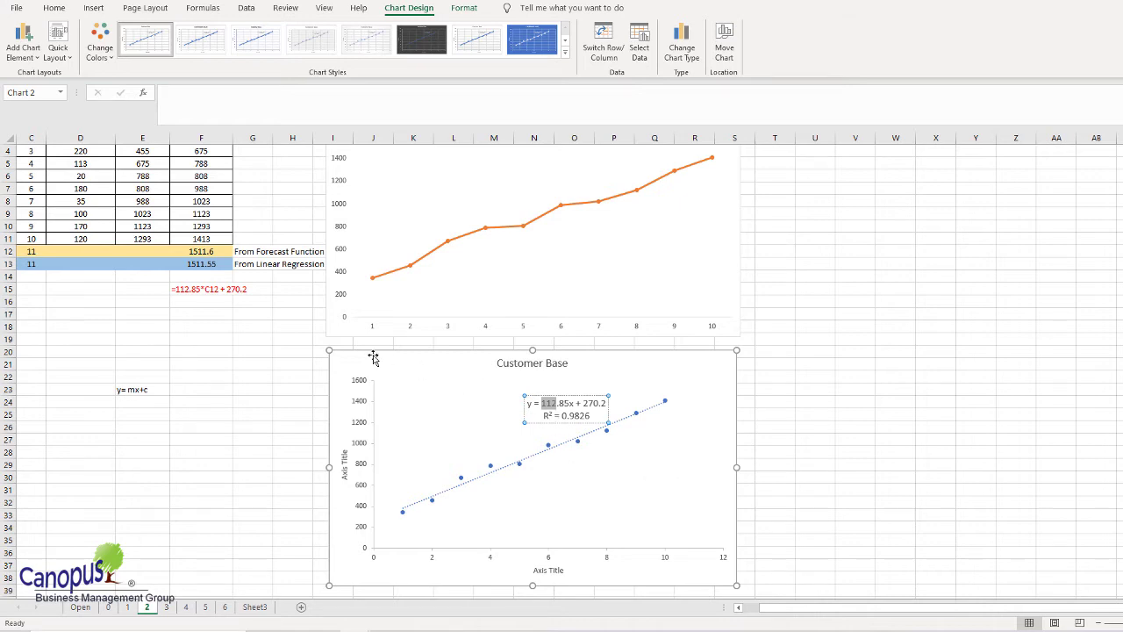
- Review the linear regression formula in F13 and its month number in C13, and compare the result with the forecast in F12
{"action": "left_click", "coordinate": [208, 264]}
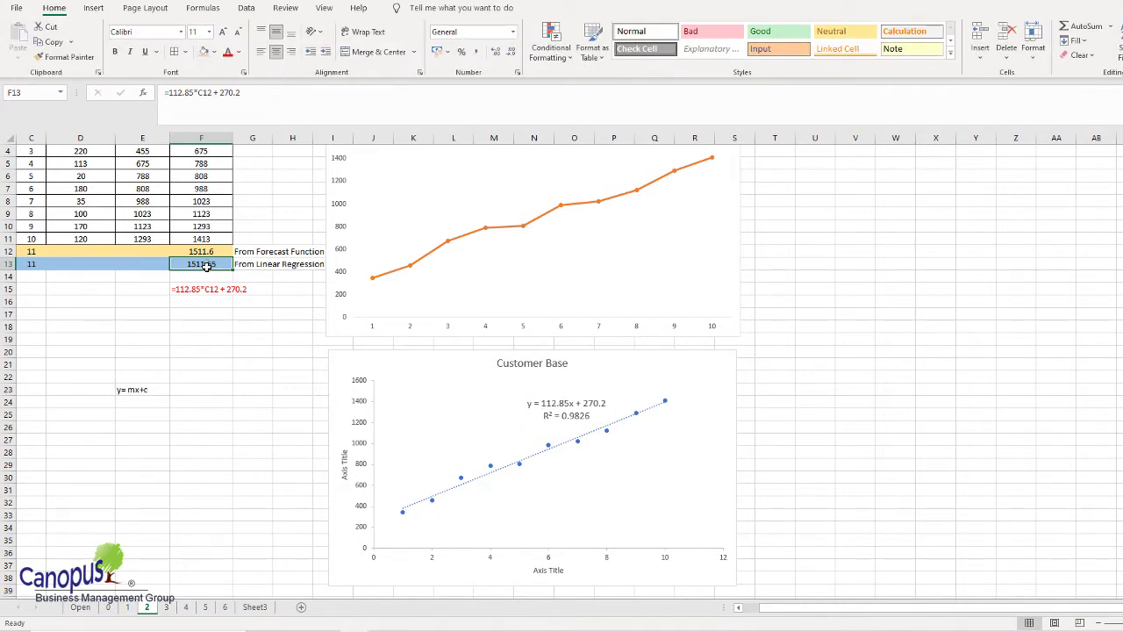
{"action": "left_click", "coordinate": [31, 264]}
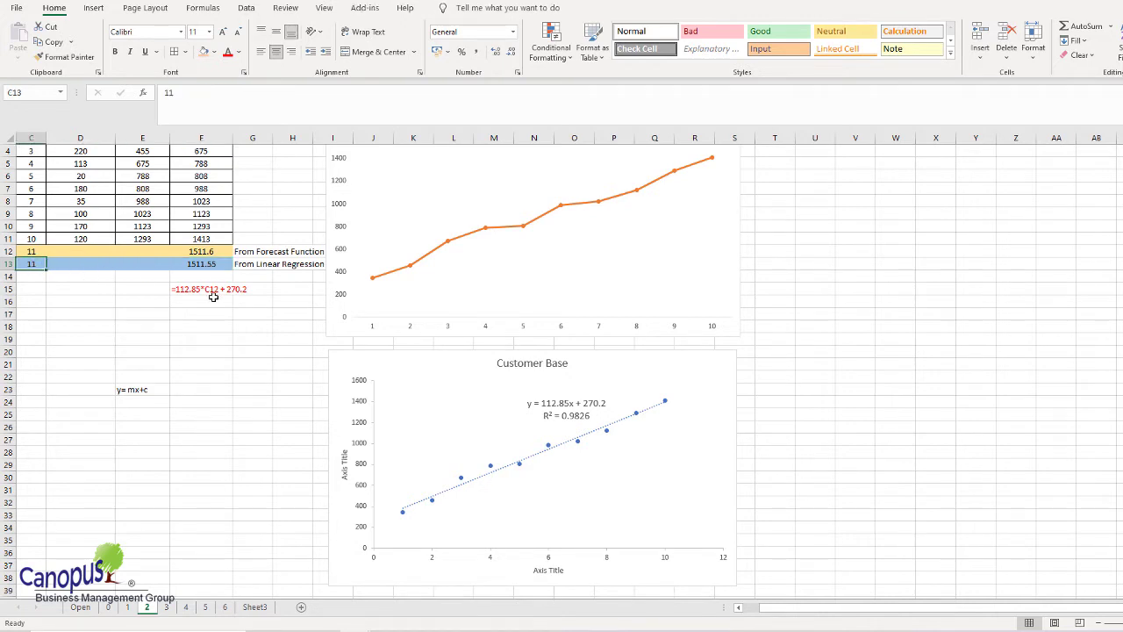
{"action": "left_click", "coordinate": [215, 264]}
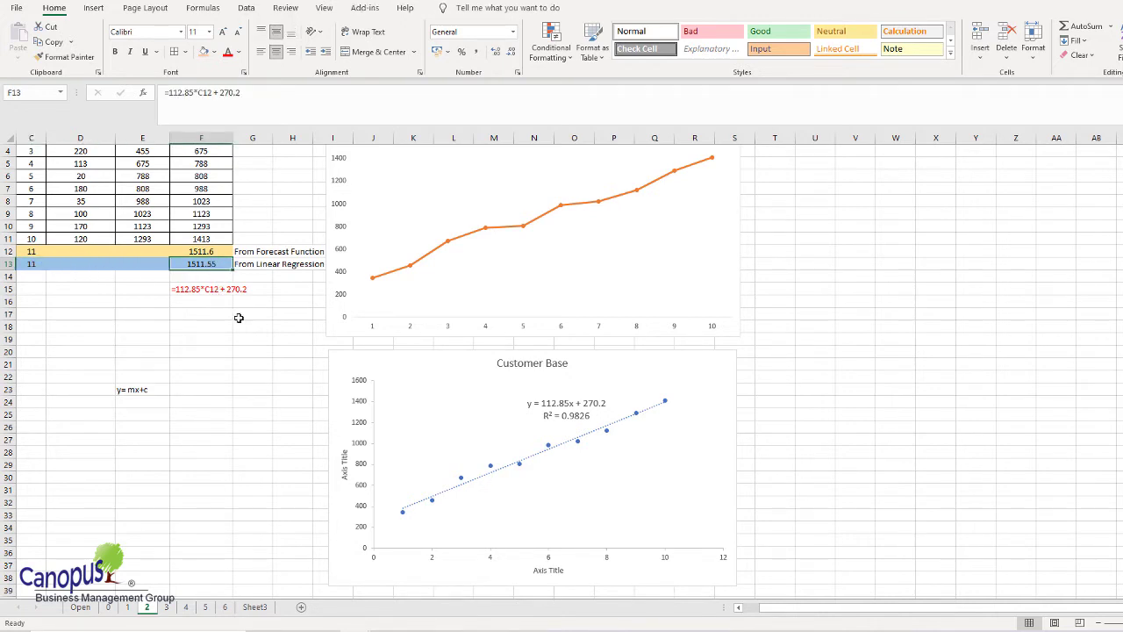
{"action": "left_click_drag", "start_coordinate": [220, 251], "coordinate": [221, 264]}
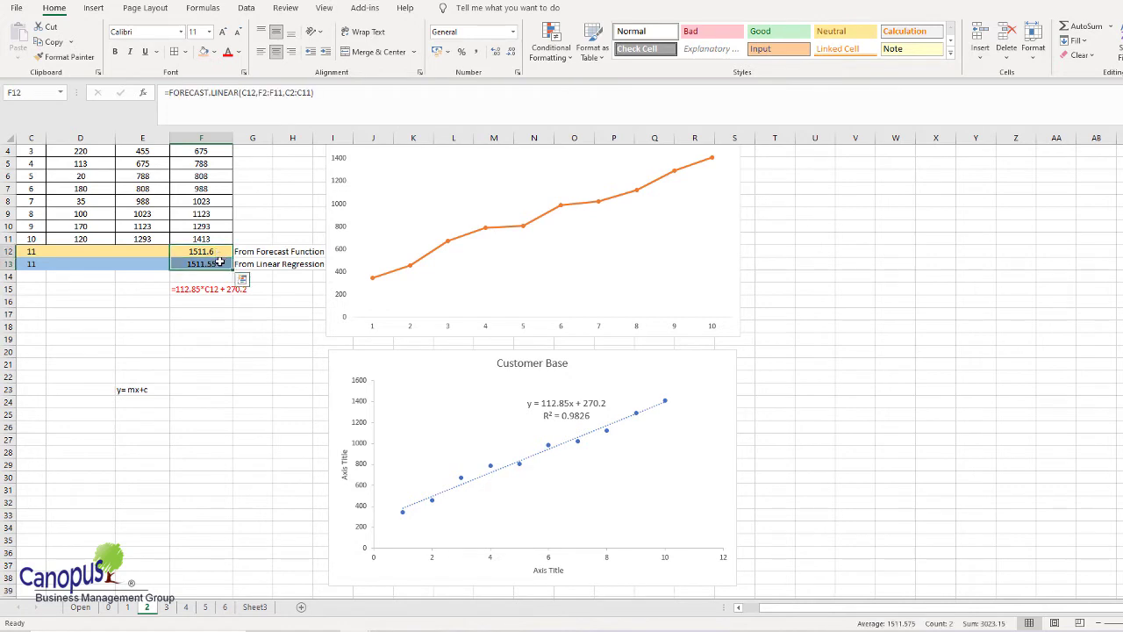
- Display the linear regression result in F13 with one decimal place and compare it with the forecast in F12
{"action": "left_click", "coordinate": [220, 264]}
{"action": "left_click", "coordinate": [510, 52]}
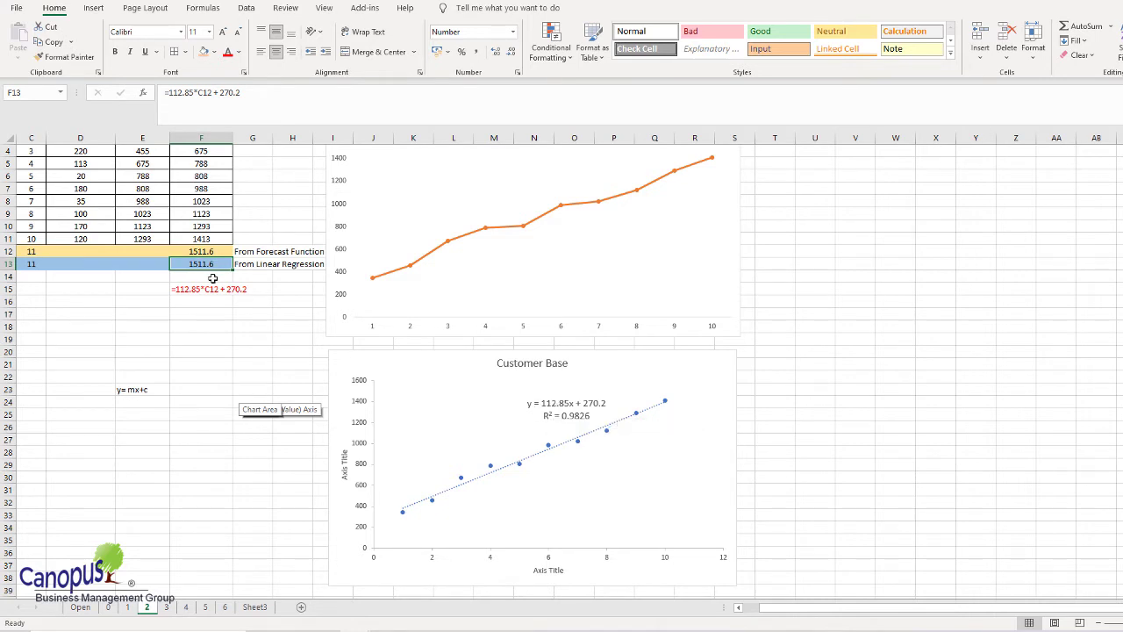
{"action": "left_click", "coordinate": [216, 252]}
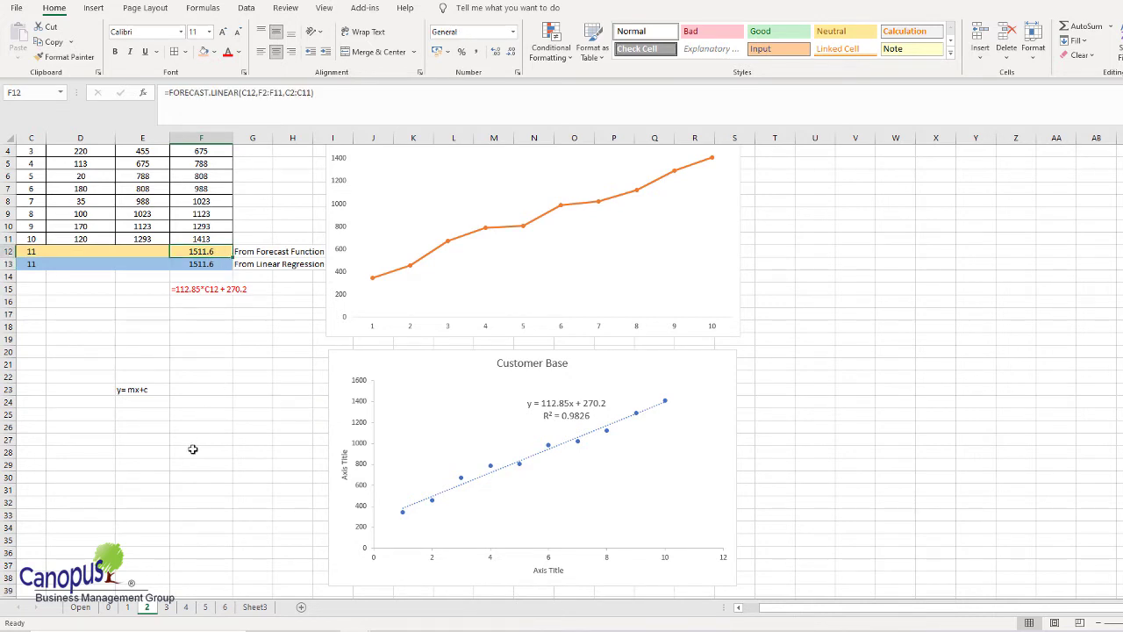
- Open sheet 3 and examine the New Acquisition column, its line chart and the November forecast formula in AA12
{"action": "left_click", "coordinate": [167, 607]}
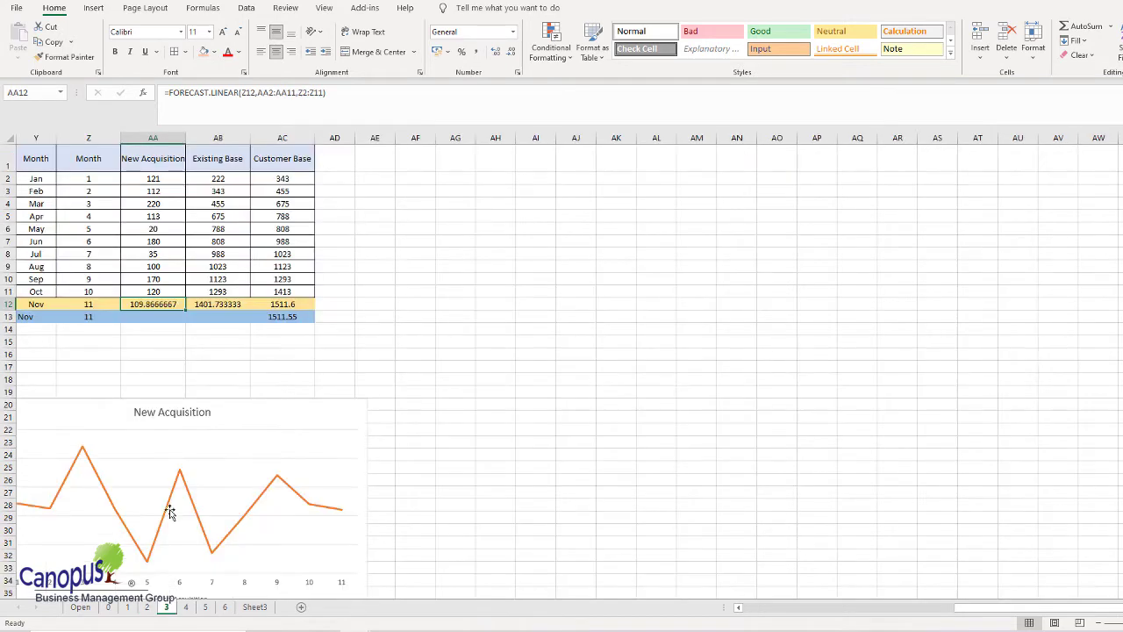
{"action": "left_click_drag", "start_coordinate": [1007, 605], "coordinate": [947, 606]}
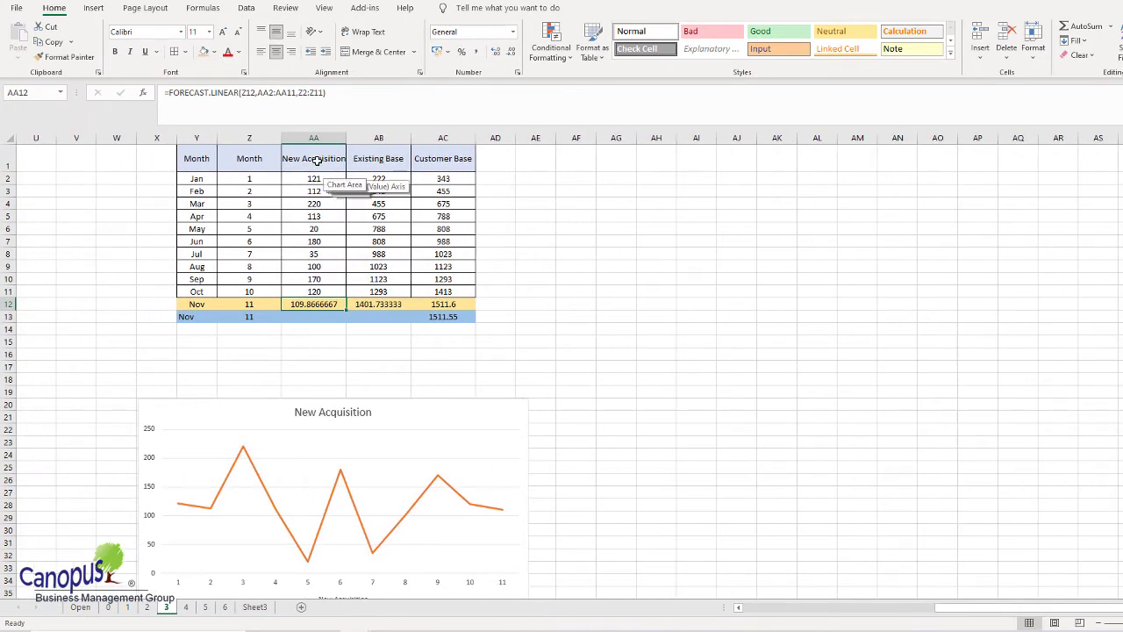
{"action": "left_click_drag", "start_coordinate": [316, 167], "coordinate": [314, 294]}
{"action": "scroll", "coordinate": [743, 308], "scroll_direction": "down", "scroll_amount": 2}
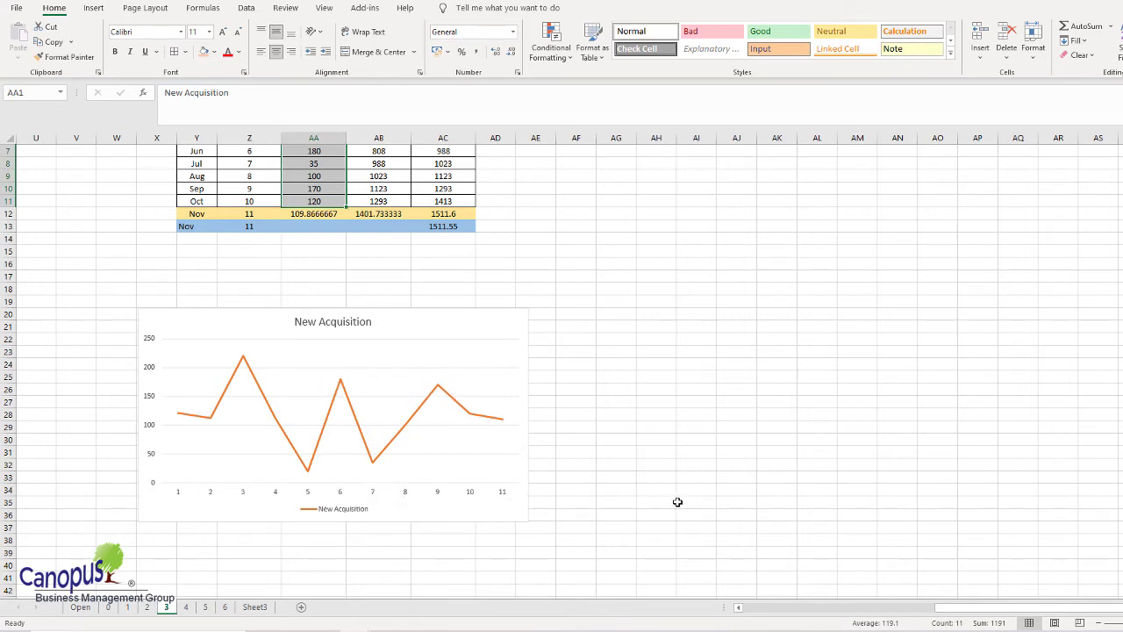
{"action": "scroll", "coordinate": [676, 500], "scroll_direction": "up", "scroll_amount": 1}
{"action": "scroll", "coordinate": [594, 366], "scroll_direction": "up", "scroll_amount": 1}
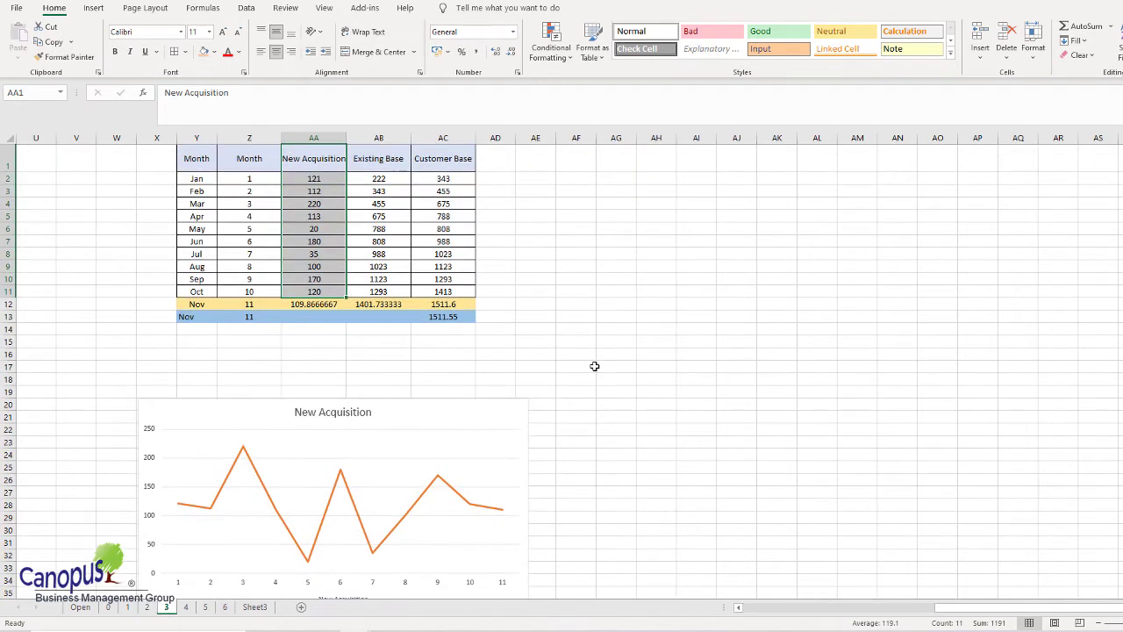
{"action": "left_click", "coordinate": [308, 302]}
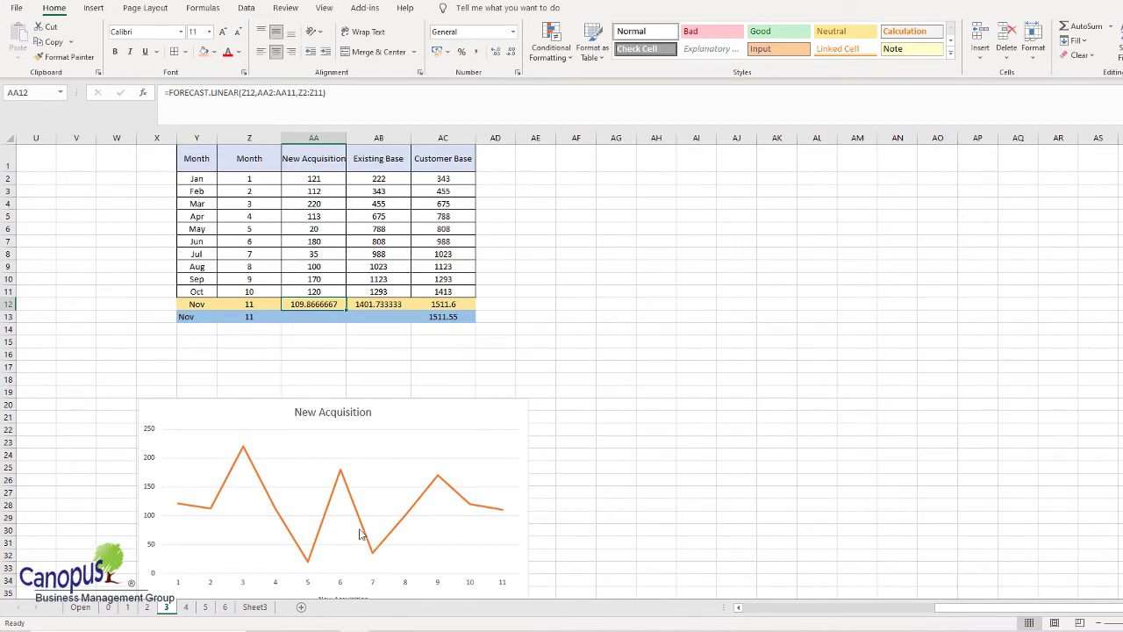
- Open sheet 4 and examine the month numbers in F2:F16 and the churn values in G2:G16
{"action": "left_click", "coordinate": [187, 608]}
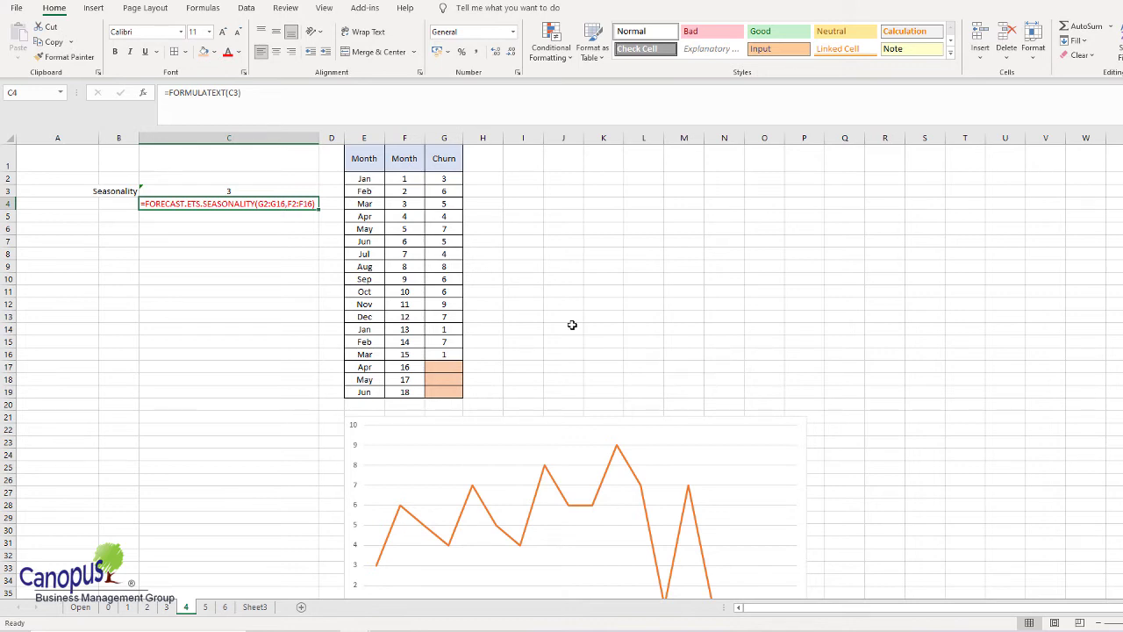
{"action": "scroll", "coordinate": [572, 324], "scroll_direction": "down", "scroll_amount": 1}
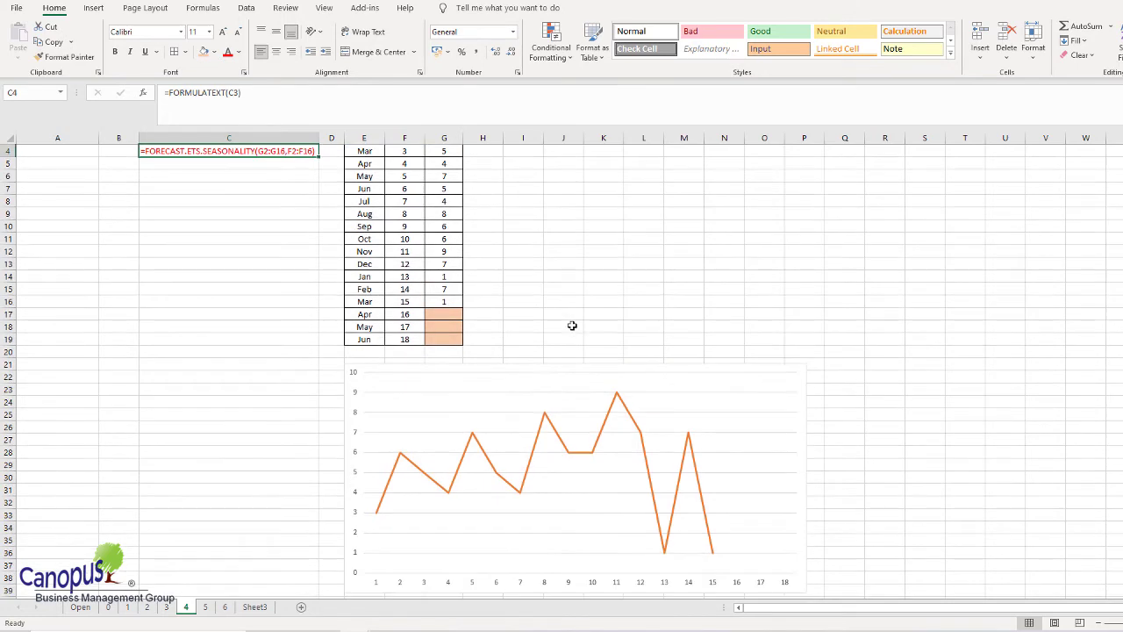
{"action": "scroll", "coordinate": [533, 294], "scroll_direction": "up", "scroll_amount": 1}
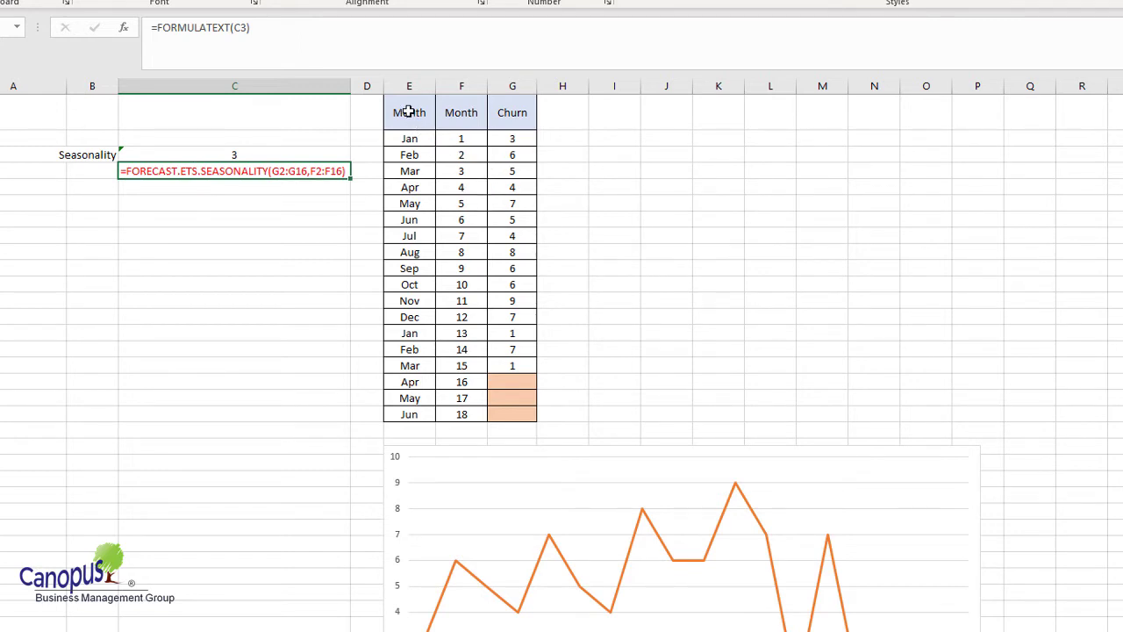
{"action": "left_click_drag", "start_coordinate": [409, 113], "coordinate": [512, 412]}
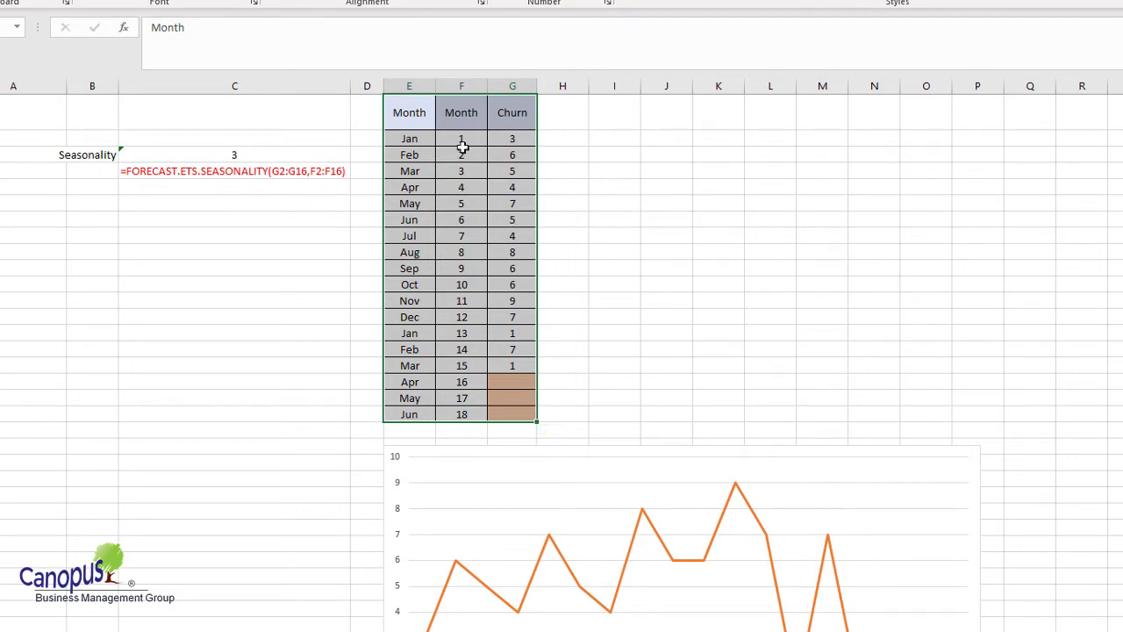
{"action": "left_click_drag", "start_coordinate": [448, 139], "coordinate": [484, 367]}
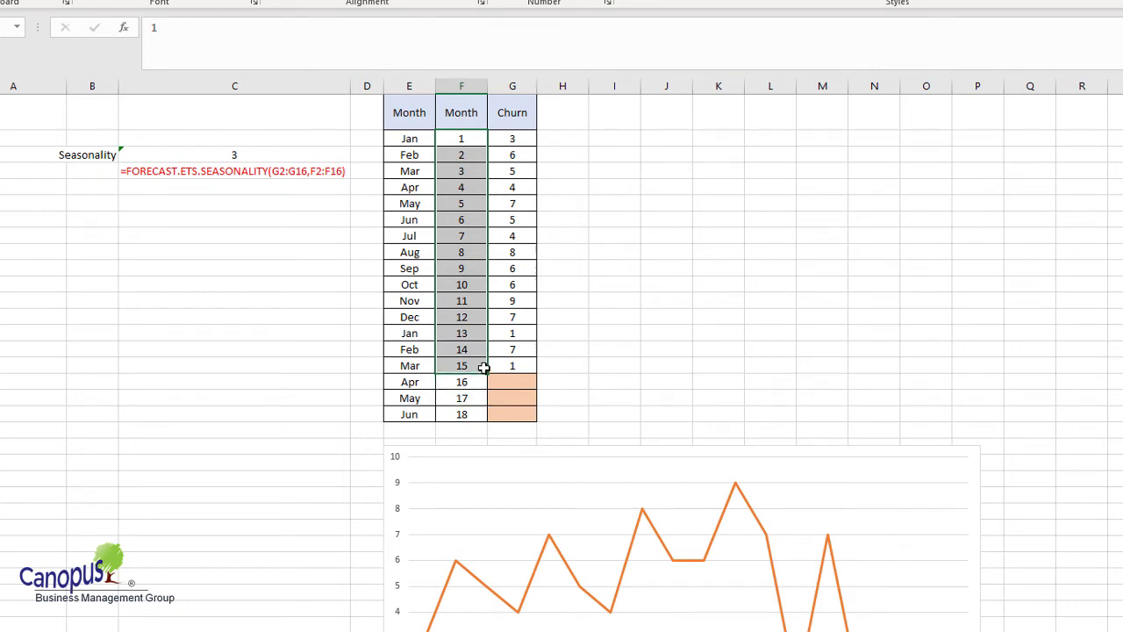
{"action": "left_click", "coordinate": [526, 112]}
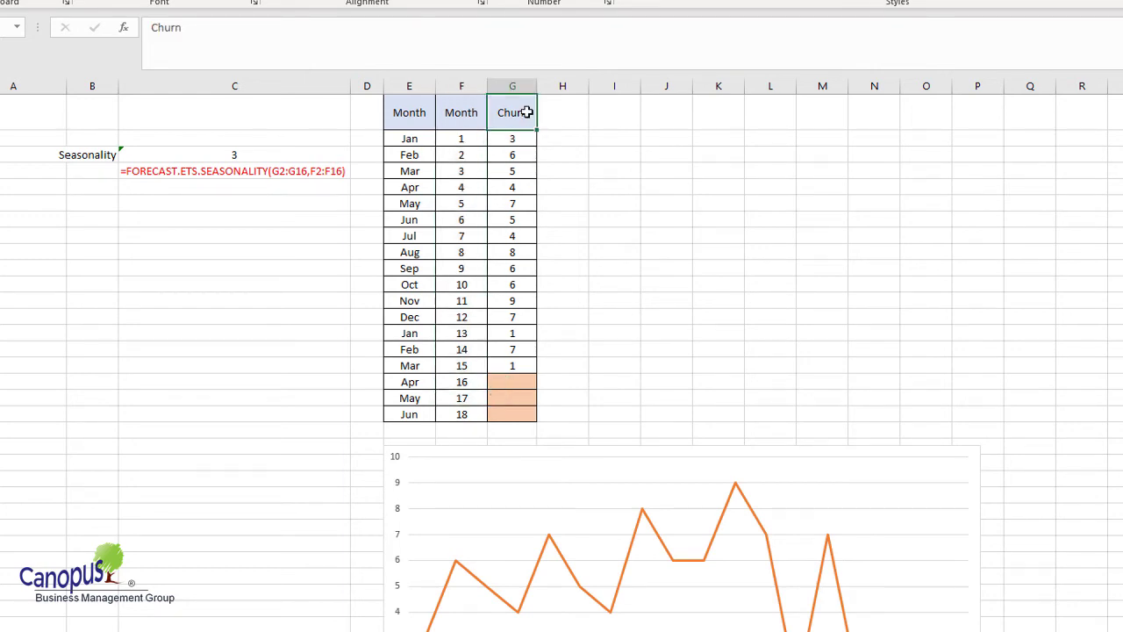
{"action": "left_click", "coordinate": [516, 139]}
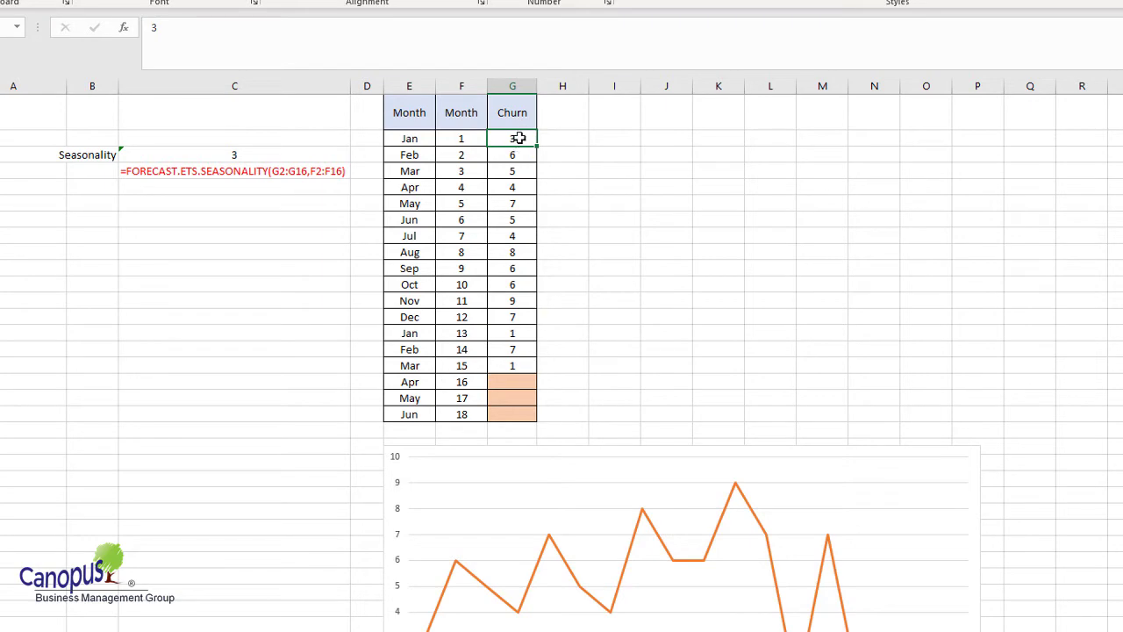
{"action": "left_click_drag", "start_coordinate": [514, 138], "coordinate": [513, 365]}
- Examine the fluctuations in the churn line chart and review the existing seasonality formula in C3 and its text in C4
{"action": "scroll", "coordinate": [564, 342], "scroll_direction": "down", "scroll_amount": 2}
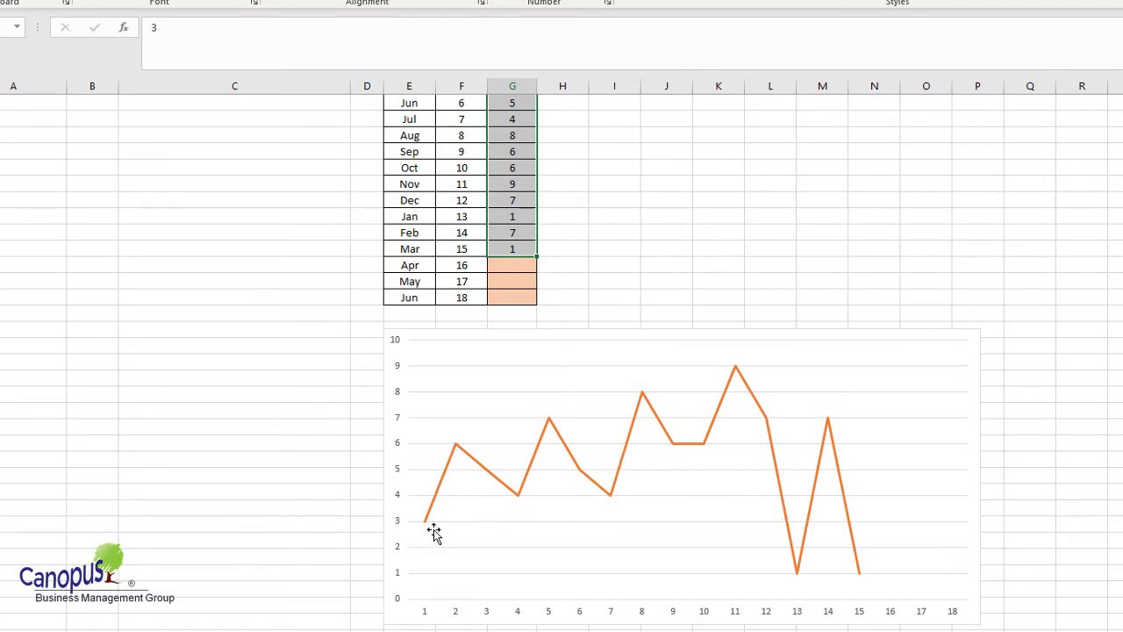
{"action": "mouse_move", "coordinate": [430, 523]}
{"action": "mouse_move", "coordinate": [459, 450]}
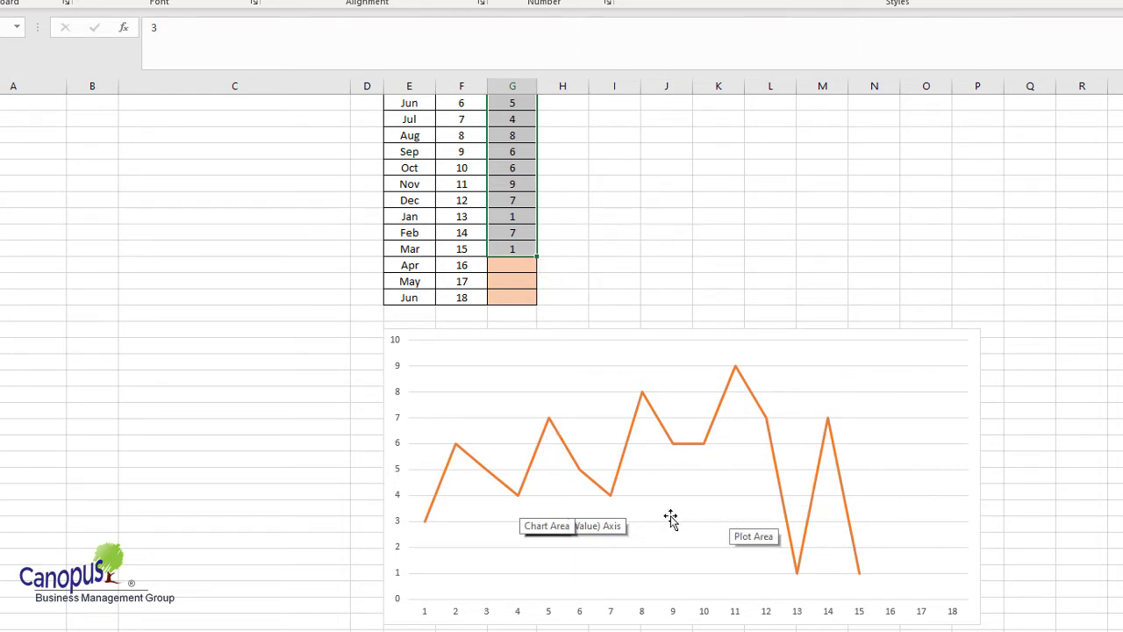
{"action": "scroll", "coordinate": [669, 519], "scroll_direction": "up", "scroll_amount": 3}
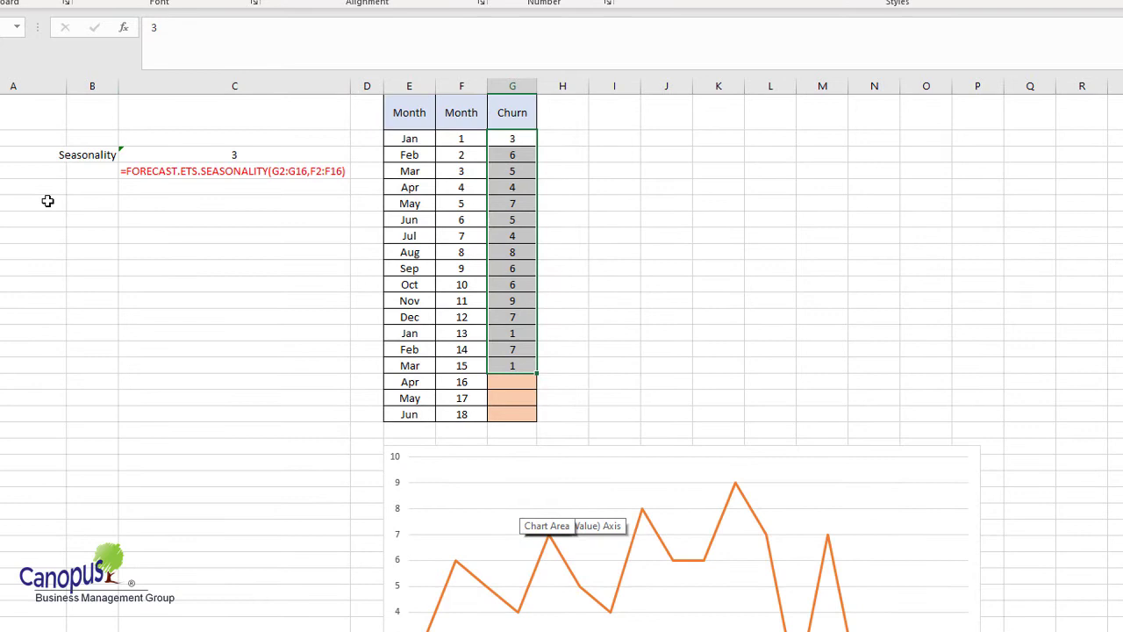
{"action": "left_click", "coordinate": [212, 155]}
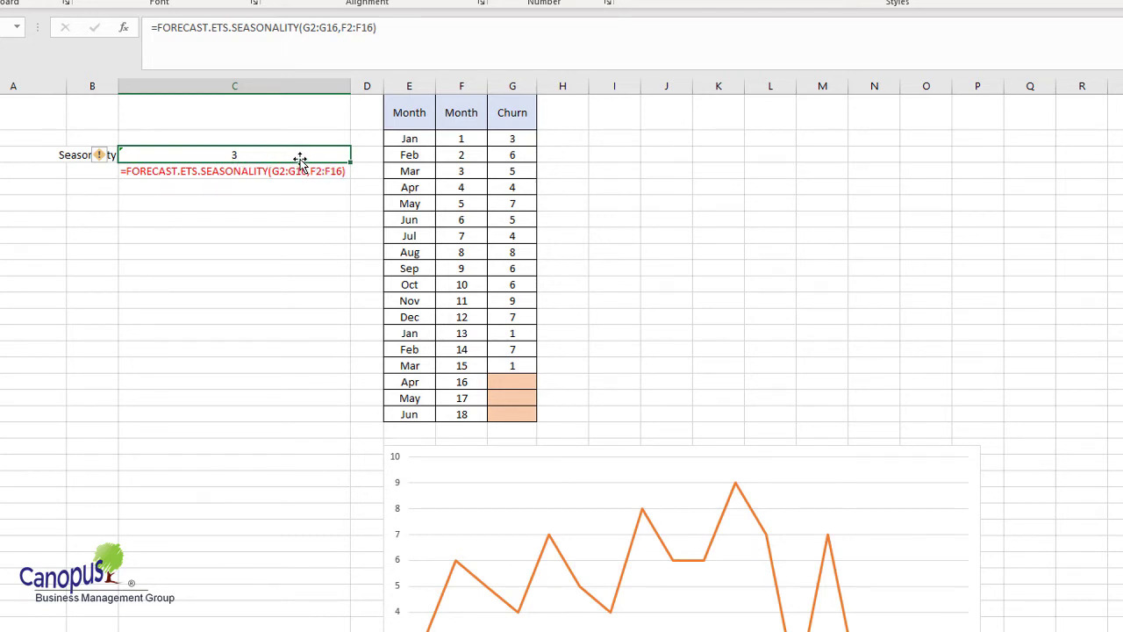
{"action": "left_click", "coordinate": [168, 174]}
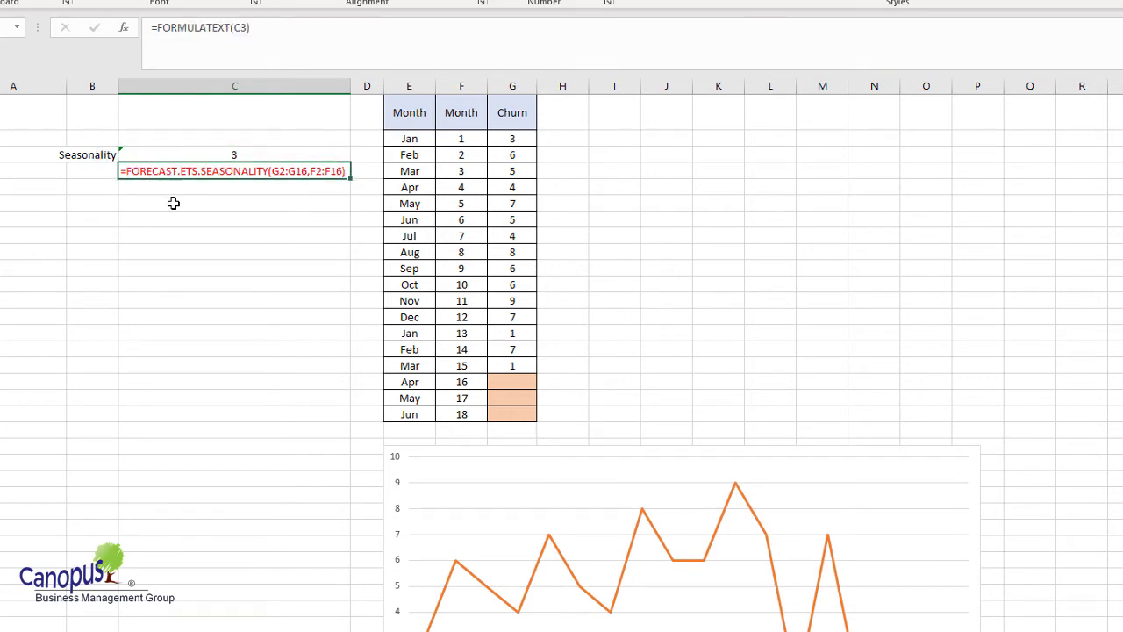
- Build a FORECAST.ETS.SEASONALITY formula in C6 using G2:G16 as the values and F2:F16 as the timeline
{"action": "left_click", "coordinate": [174, 201]}
{"action": "type", "text": "="}
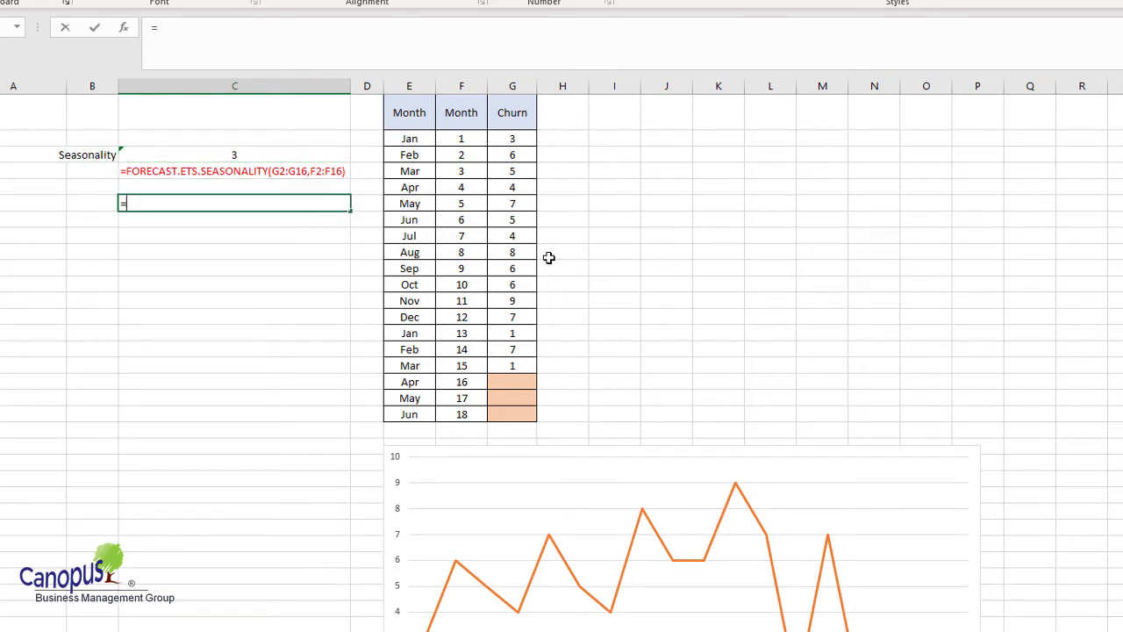
{"action": "type", "text": "forec"}
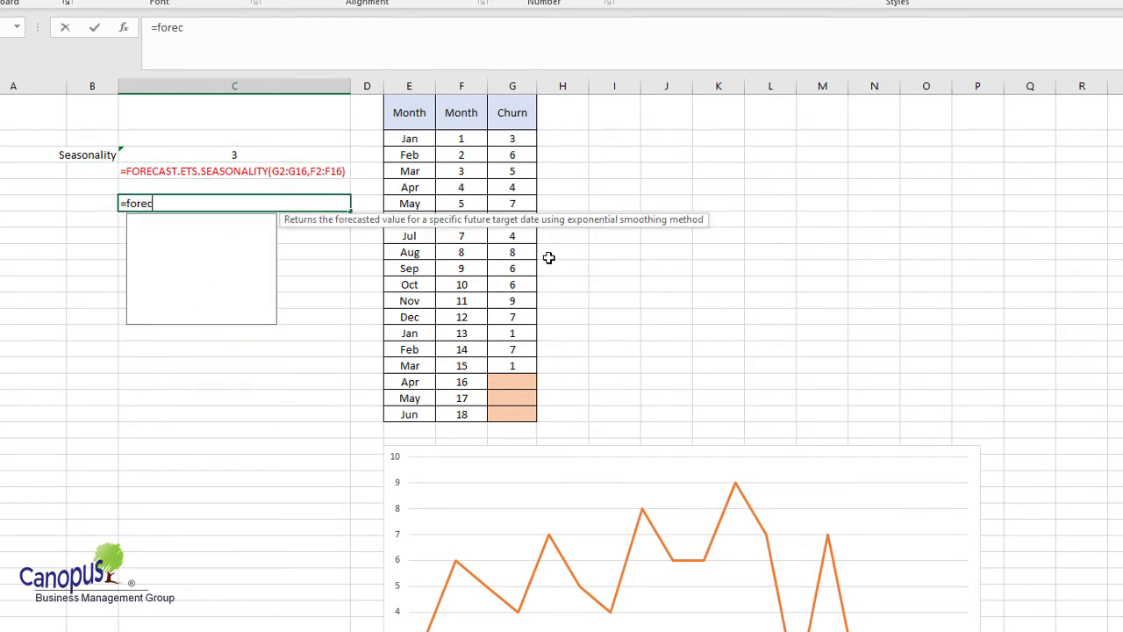
{"action": "type", "text": "ast.ets"}
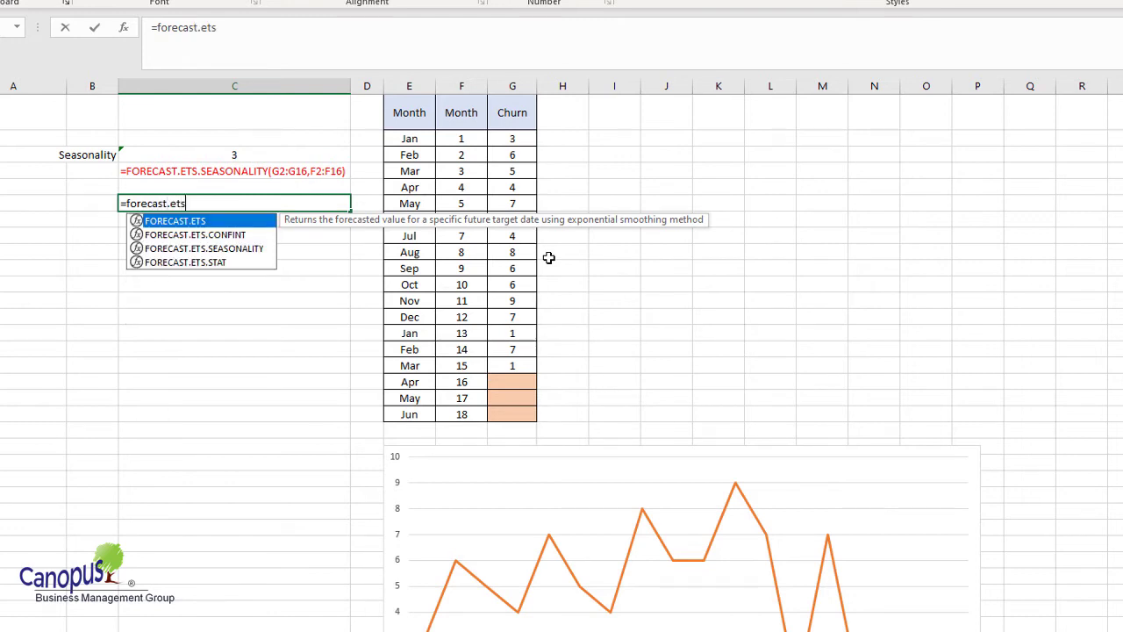
{"action": "double_click", "coordinate": [243, 250]}
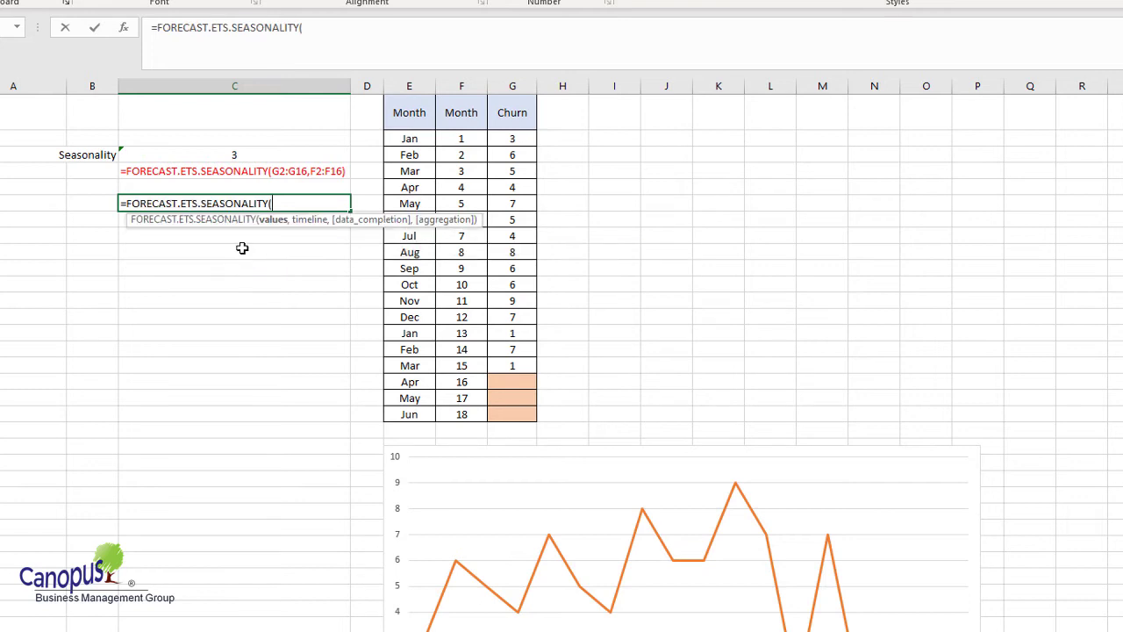
{"action": "type", "text": "("}
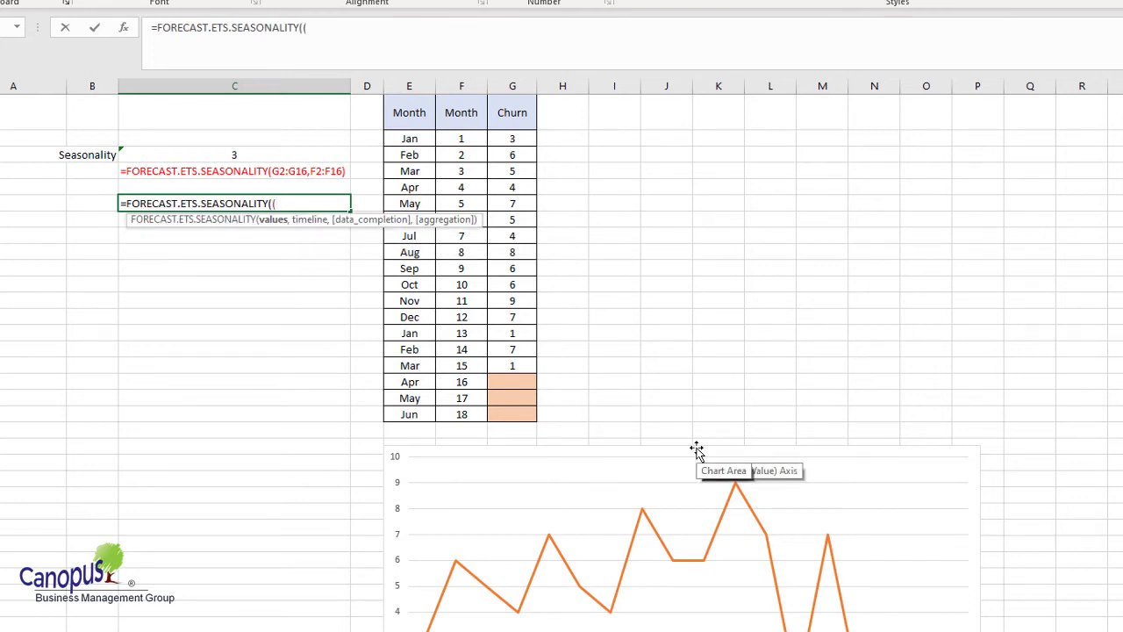
{"action": "left_click_drag", "start_coordinate": [510, 134], "coordinate": [501, 361]}
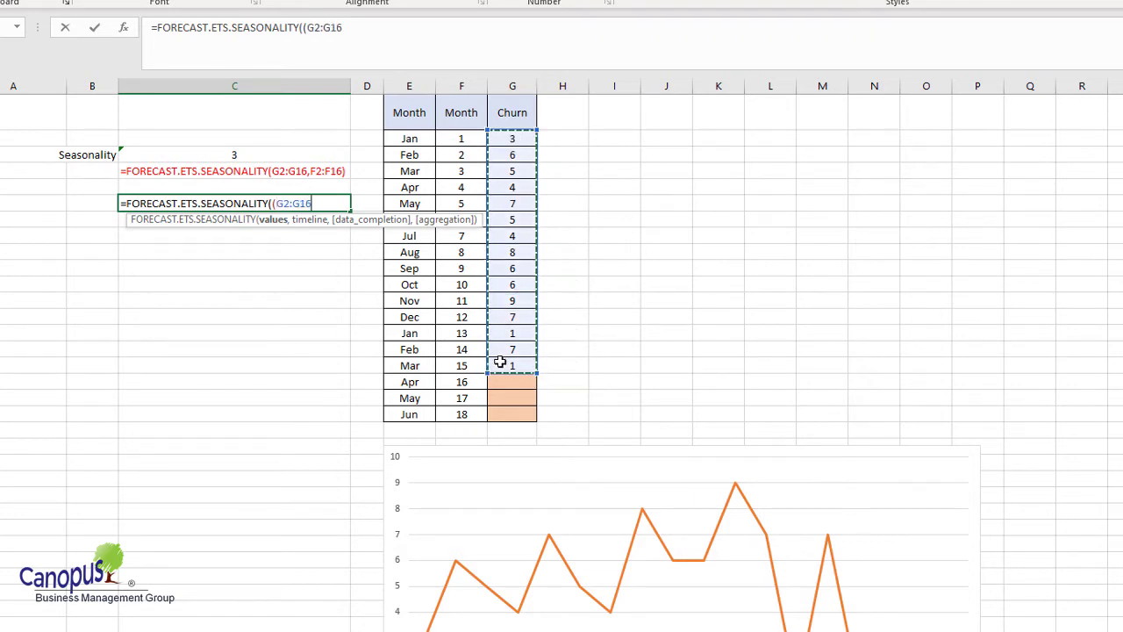
{"action": "type", "text": ","}
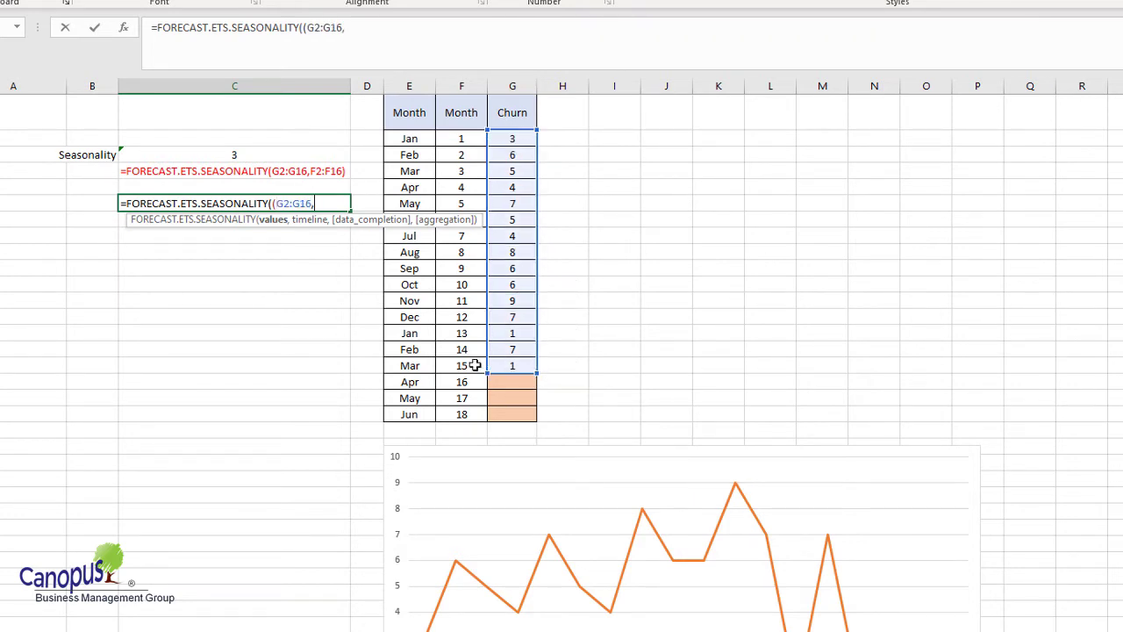
{"action": "left_click_drag", "start_coordinate": [466, 140], "coordinate": [462, 366]}
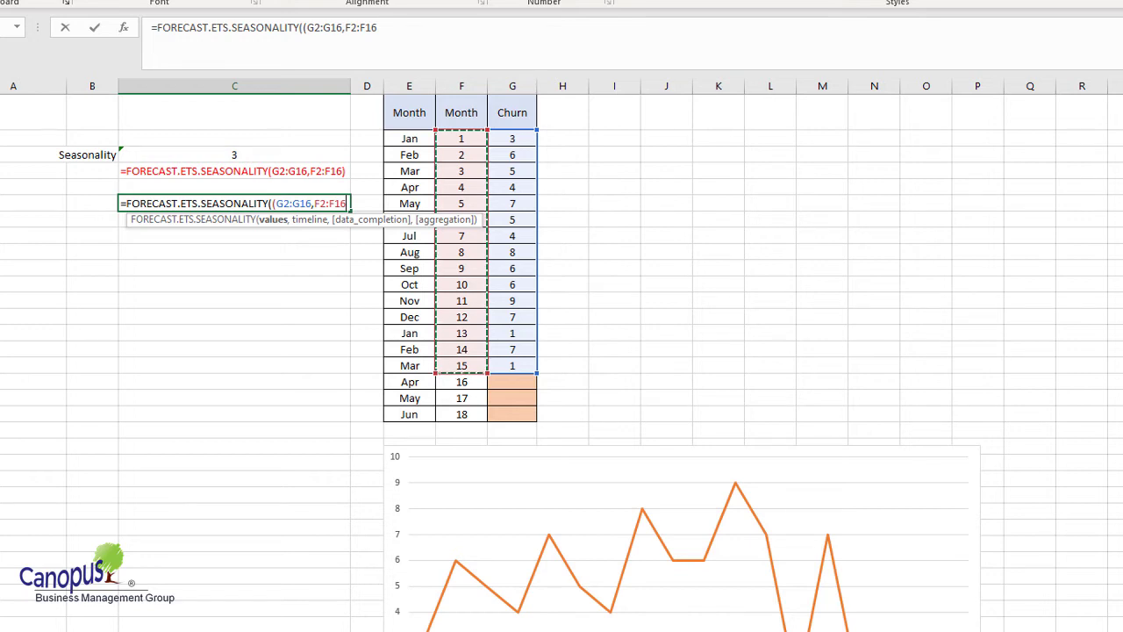
{"action": "type", "text": ")"}
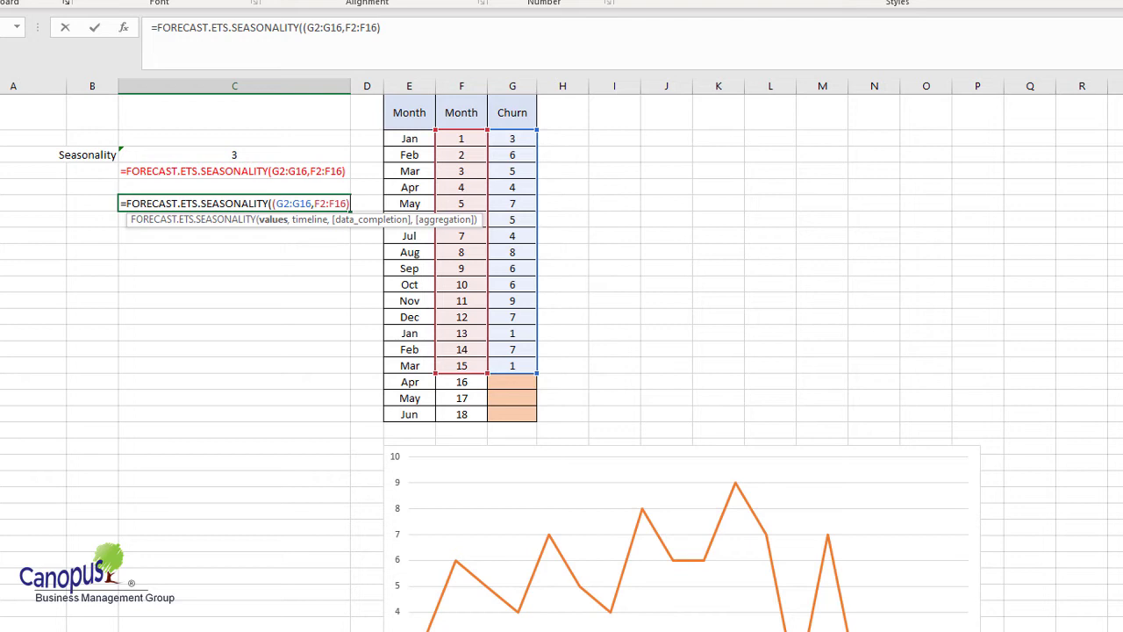
{"action": "key", "text": "Return"}
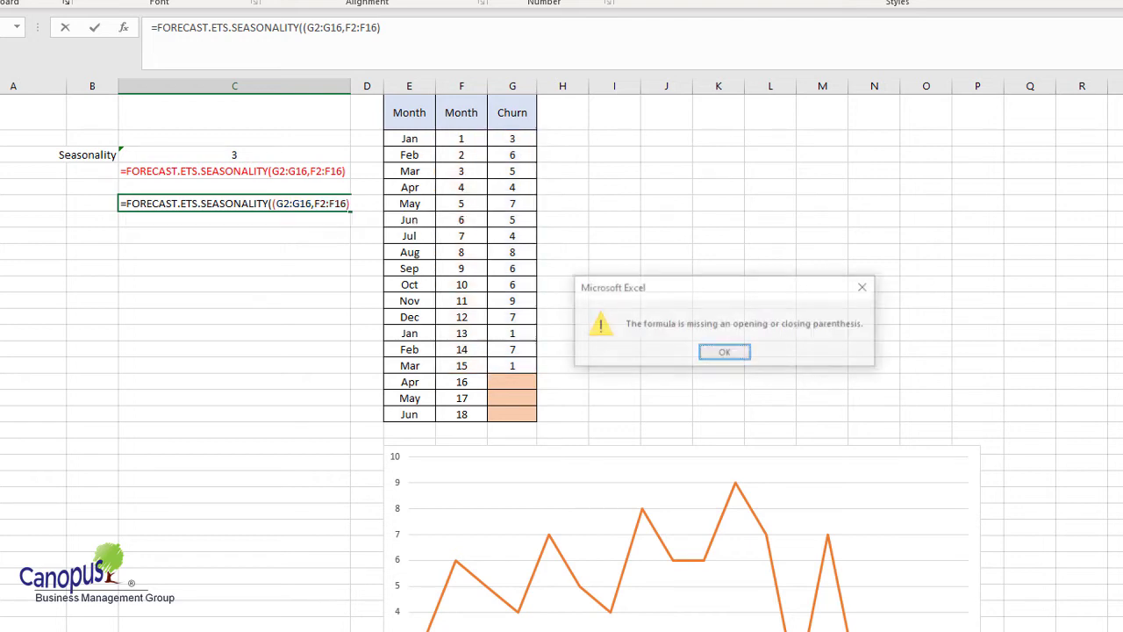
- Remove the extra opening parenthesis so that C6 contains =FORECAST.ETS.SEASONALITY(G2:G16,F2:F16), and commit the formula
{"action": "left_click", "coordinate": [725, 352]}
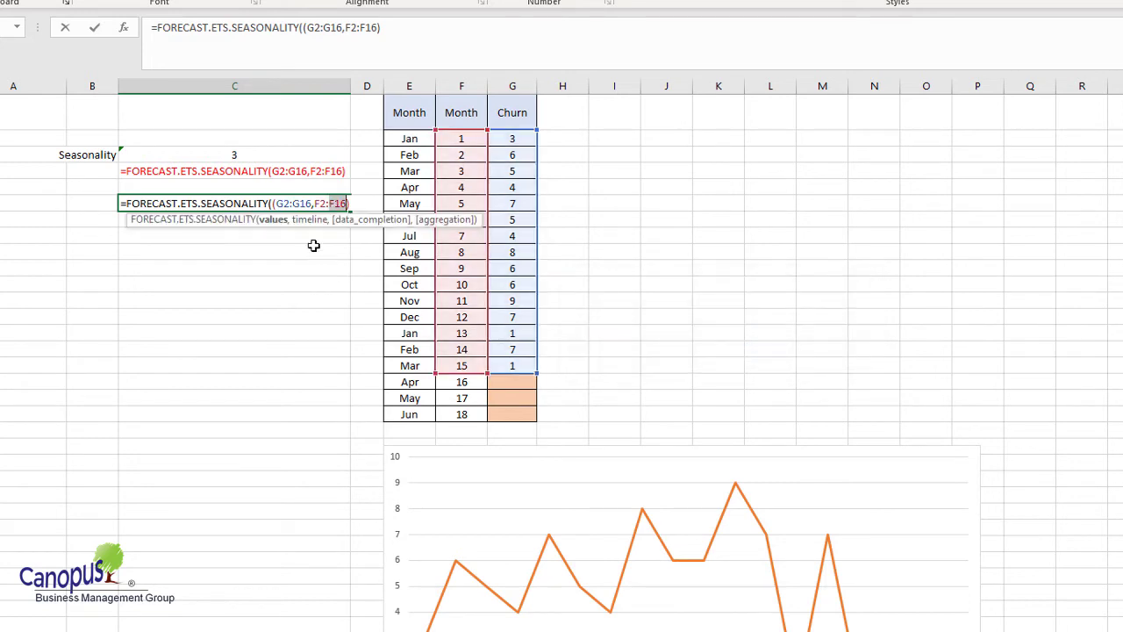
{"action": "key", "text": "BackSpace"}
{"action": "key", "text": "Return"}
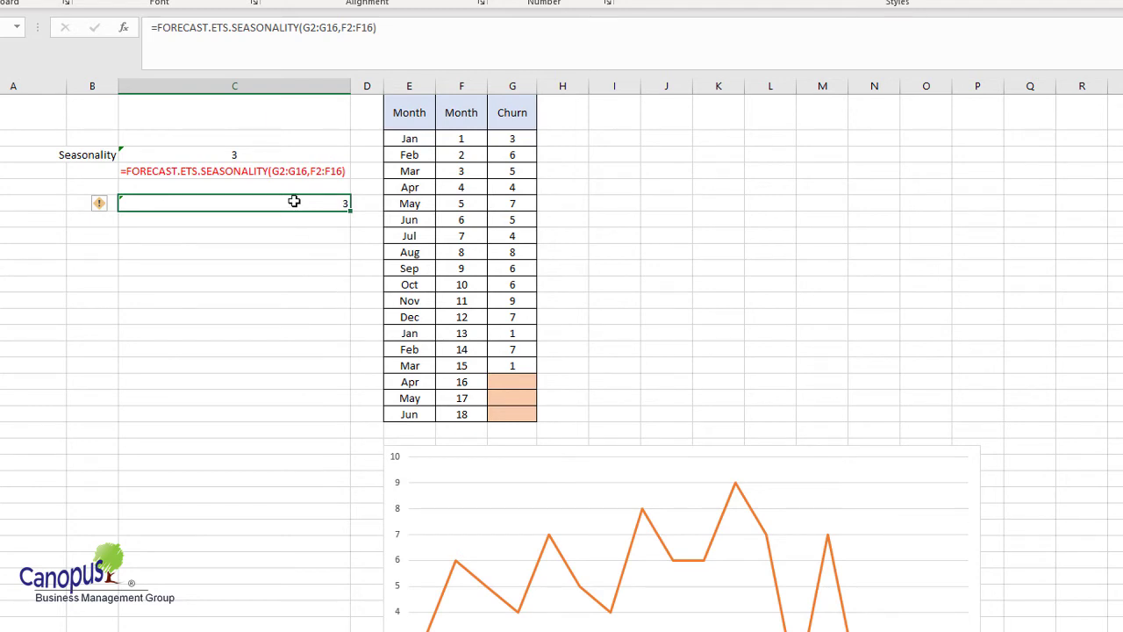
- Compare the seasonality results in C3 and C6, and open the sheet with the Forecast Churn column
{"action": "scroll", "coordinate": [456, 584], "scroll_direction": "down", "scroll_amount": 1}
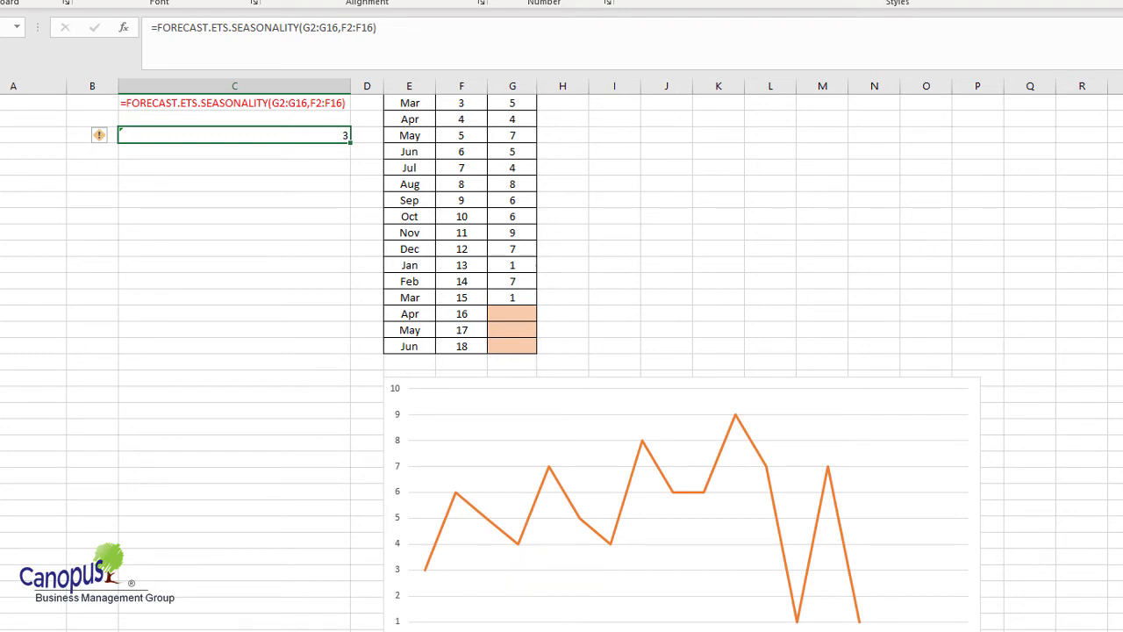
{"action": "scroll", "coordinate": [433, 233], "scroll_direction": "up", "scroll_amount": 1}
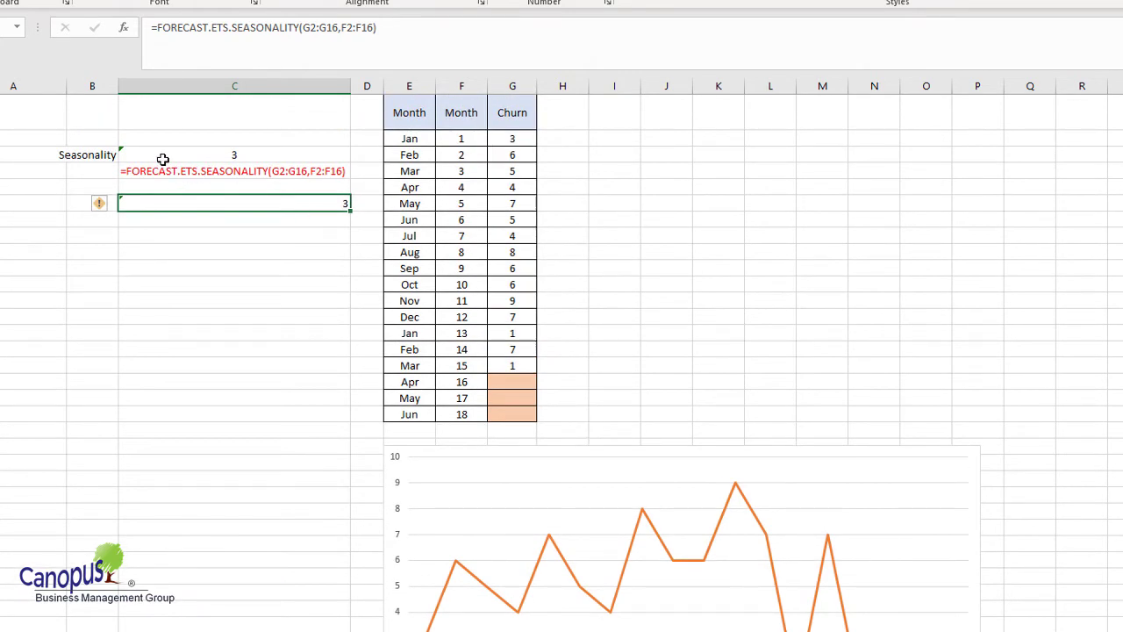
{"action": "left_click", "coordinate": [163, 158]}
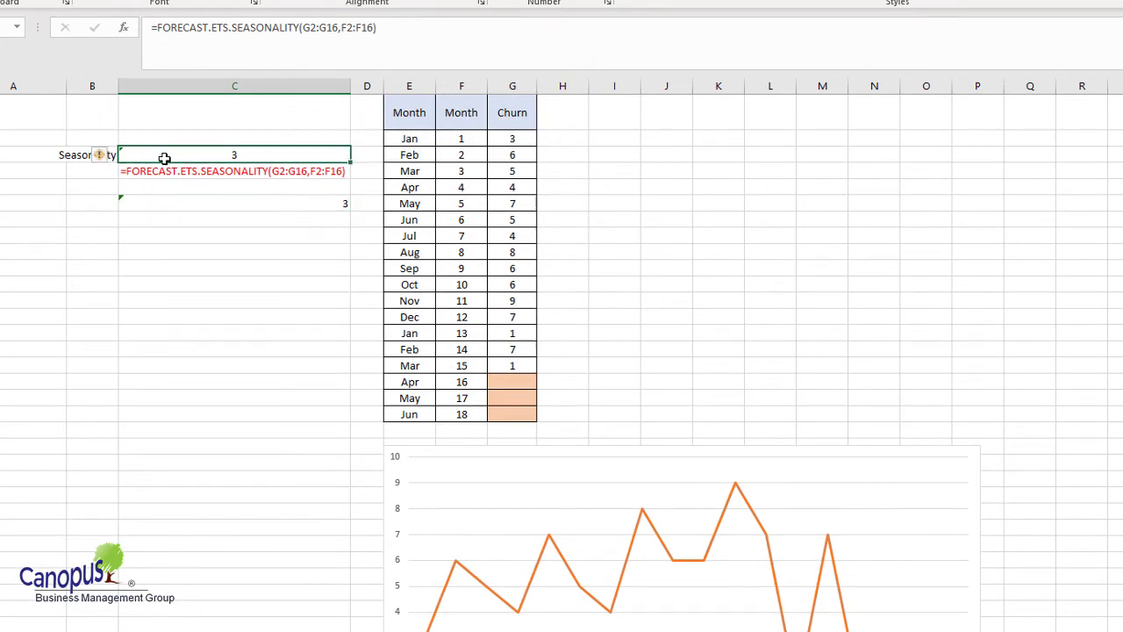
{"action": "left_click", "coordinate": [196, 199]}
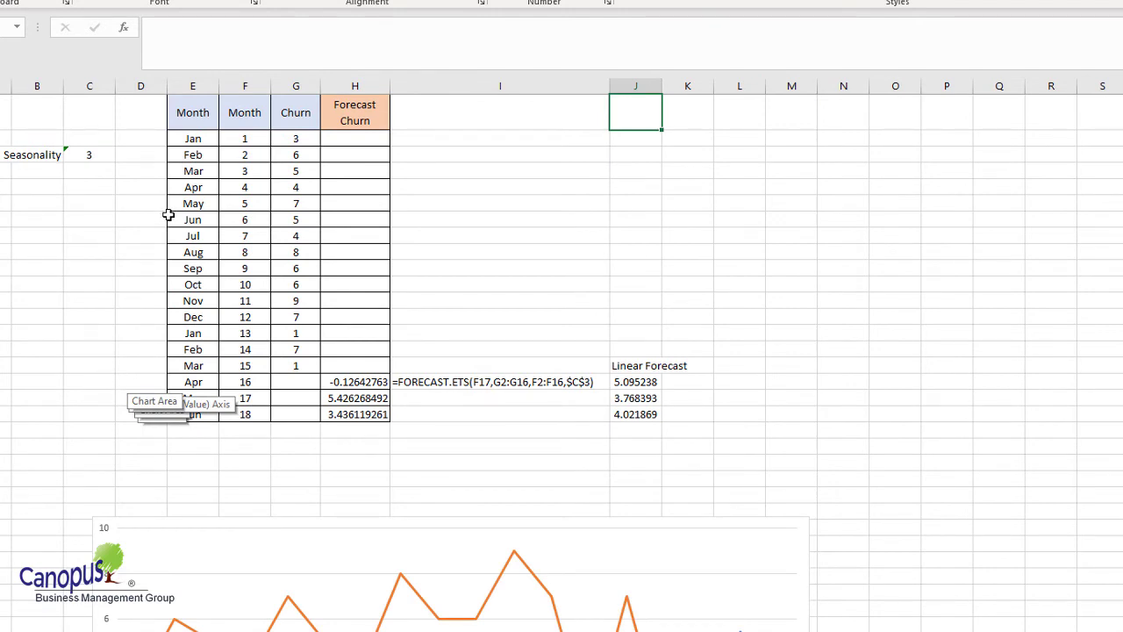
- Review the existing April forecast formula in H17 and its text in I17, and start a FORECAST.ETS formula in I21 with F17 as target date
{"action": "left_click", "coordinate": [373, 381]}
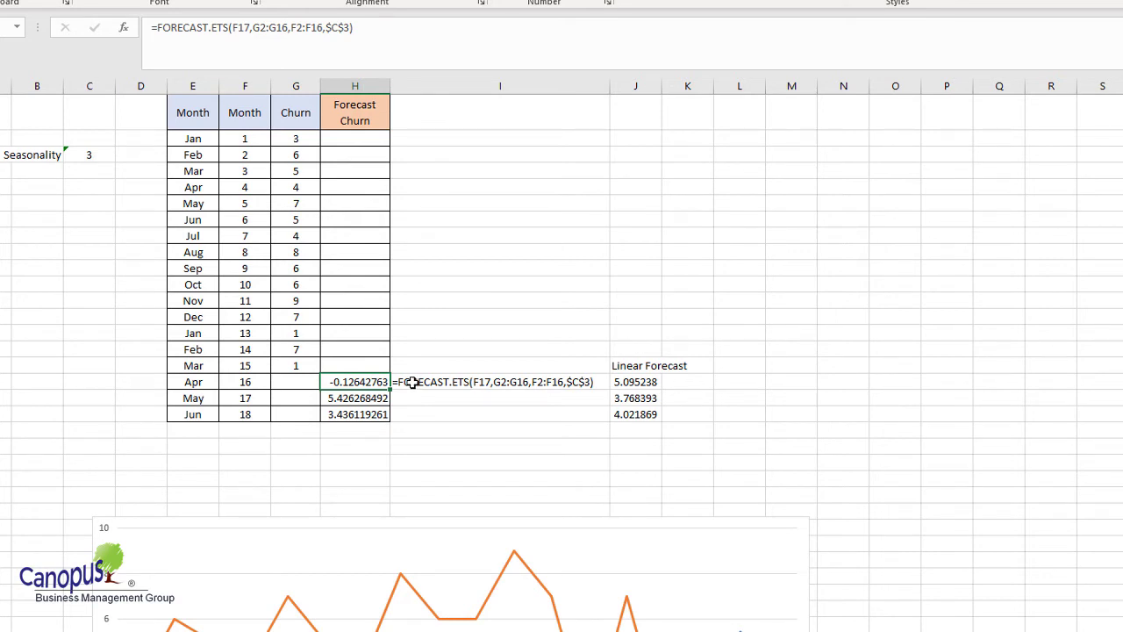
{"action": "left_click", "coordinate": [411, 382]}
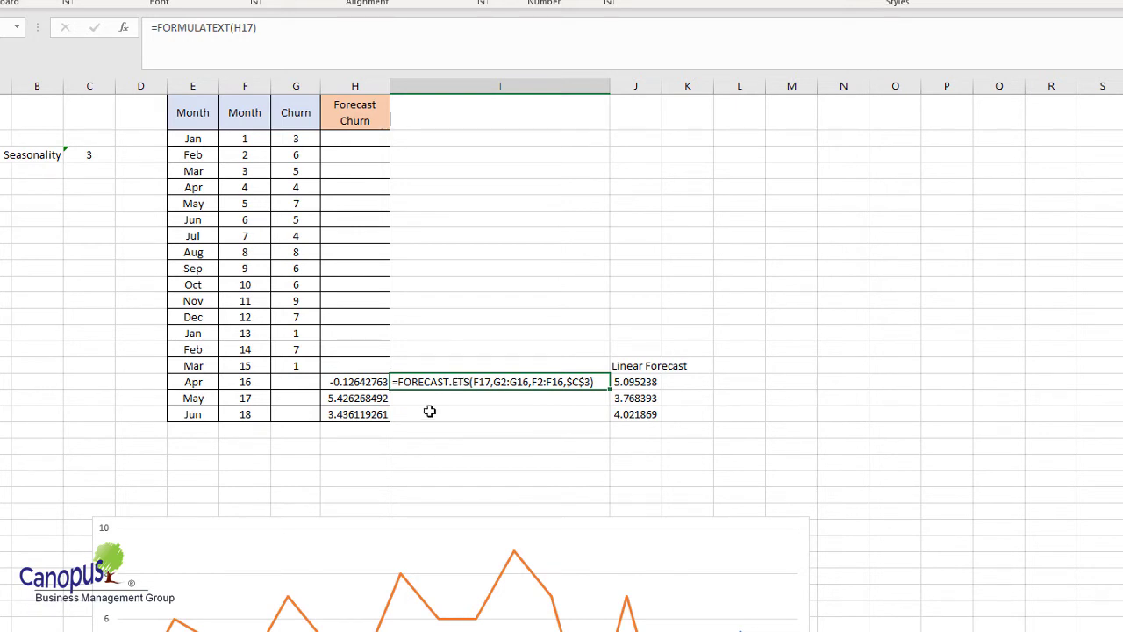
{"action": "left_click", "coordinate": [405, 444]}
{"action": "type", "text": "=fore"}
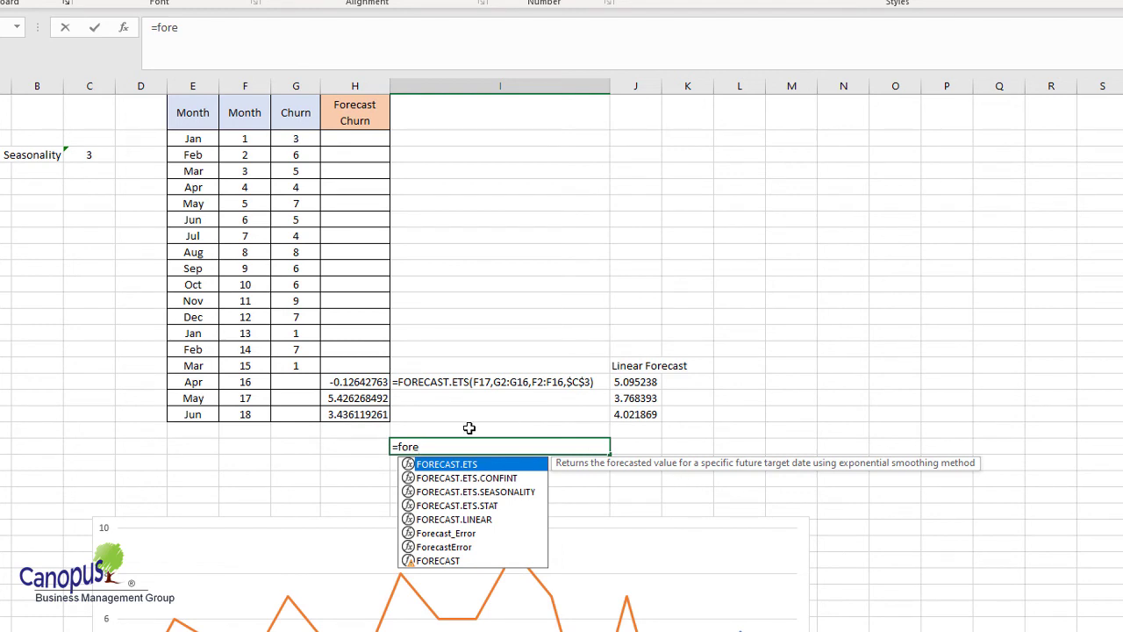
{"action": "double_click", "coordinate": [470, 465]}
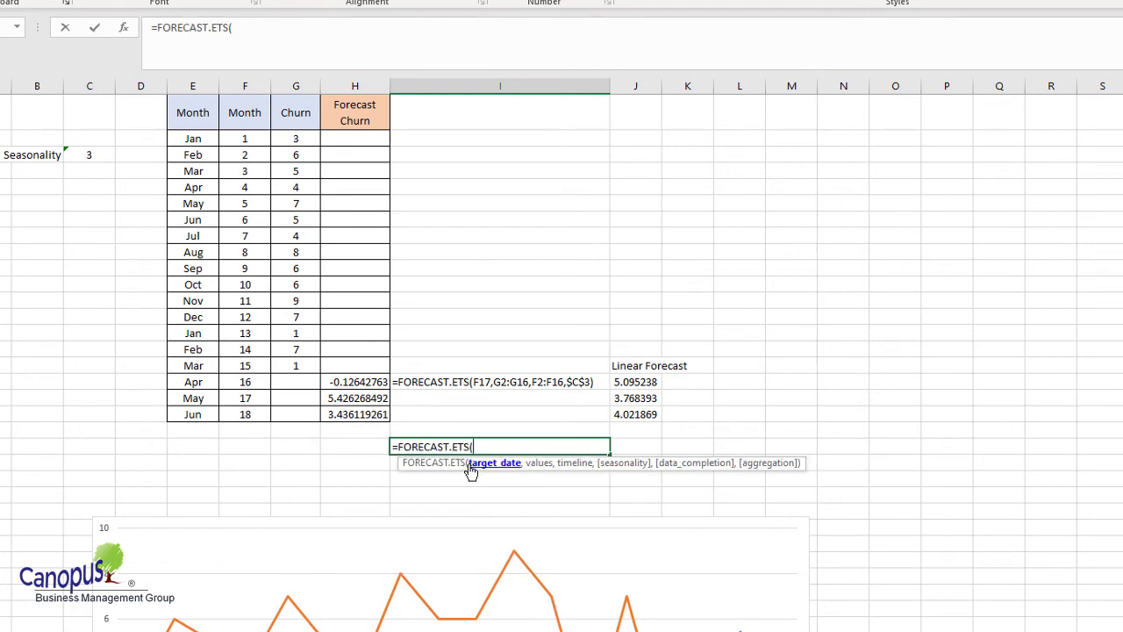
{"action": "left_click", "coordinate": [245, 383]}
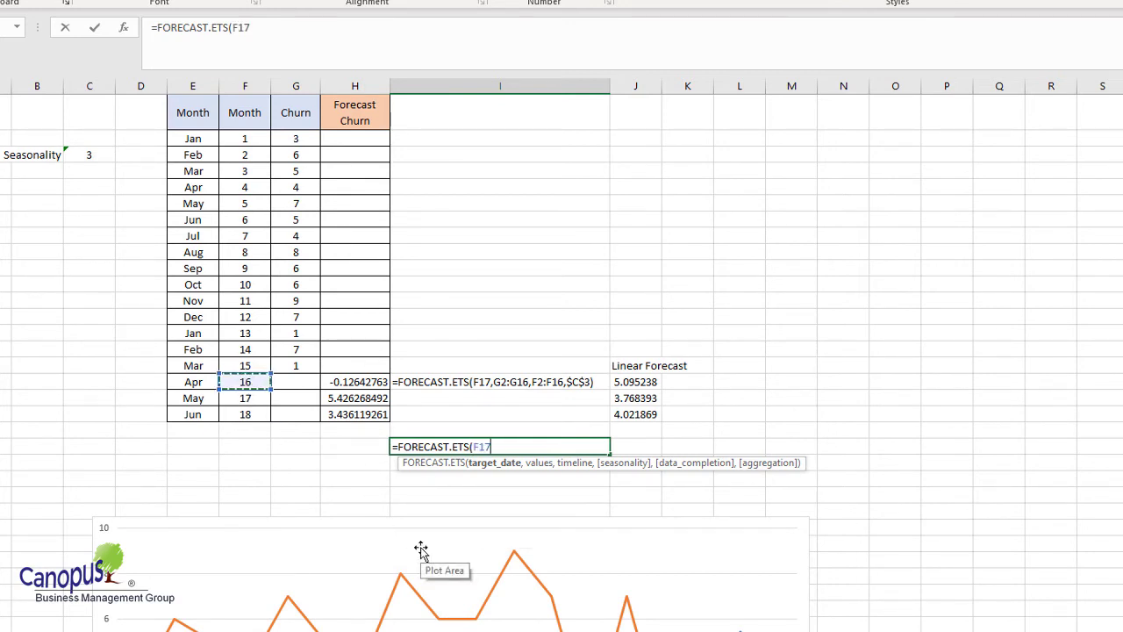
{"action": "type", "text": ","}
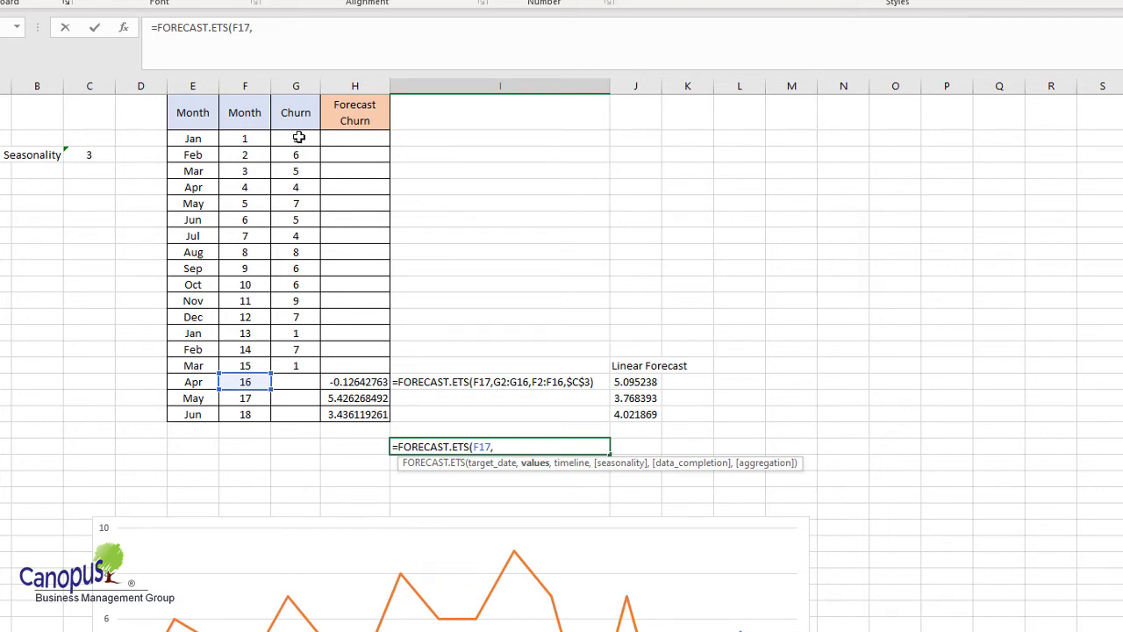
- Complete the I21 formula with G2:G16 as the values, F2:F16 as the timeline and 3 as the seasonality, and commit it
{"action": "left_click_drag", "start_coordinate": [301, 140], "coordinate": [315, 373]}
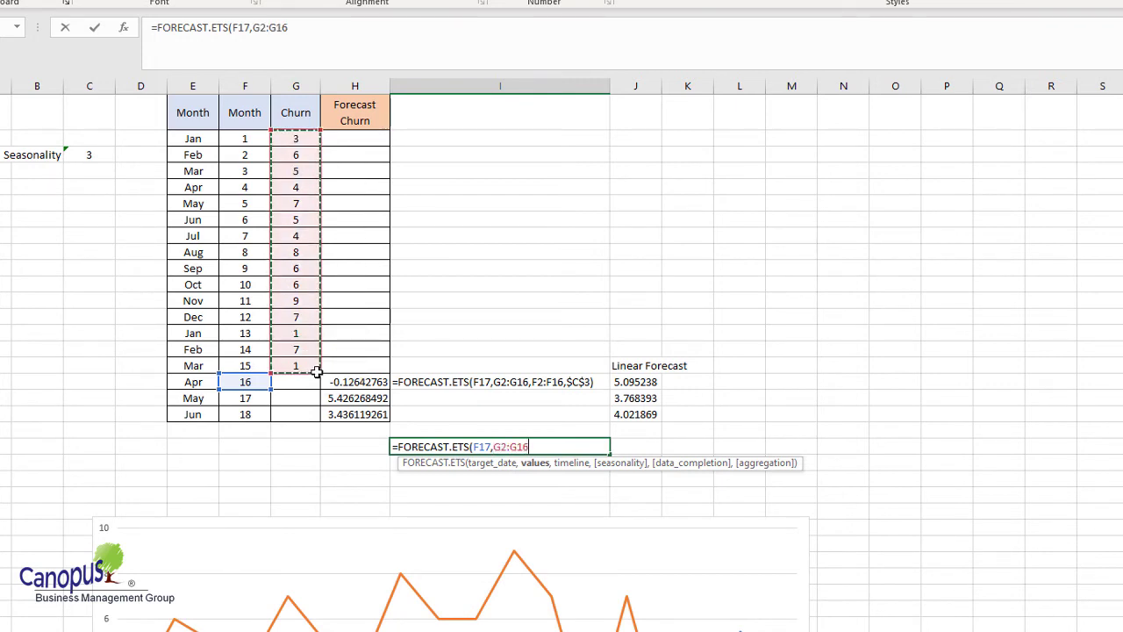
{"action": "type", "text": ","}
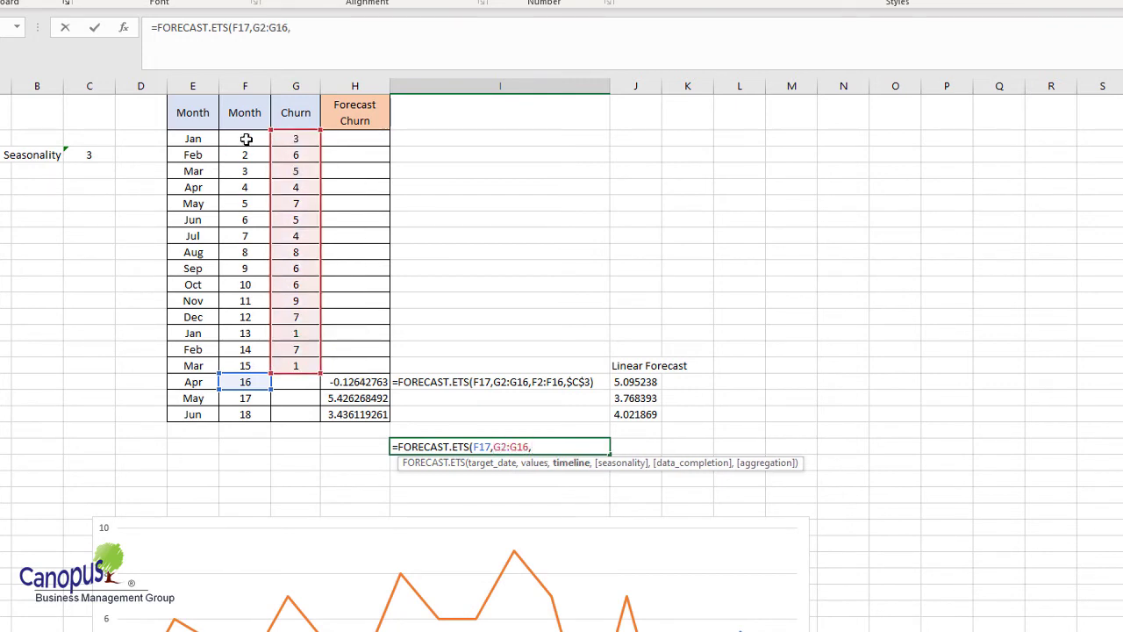
{"action": "left_click_drag", "start_coordinate": [245, 140], "coordinate": [249, 364]}
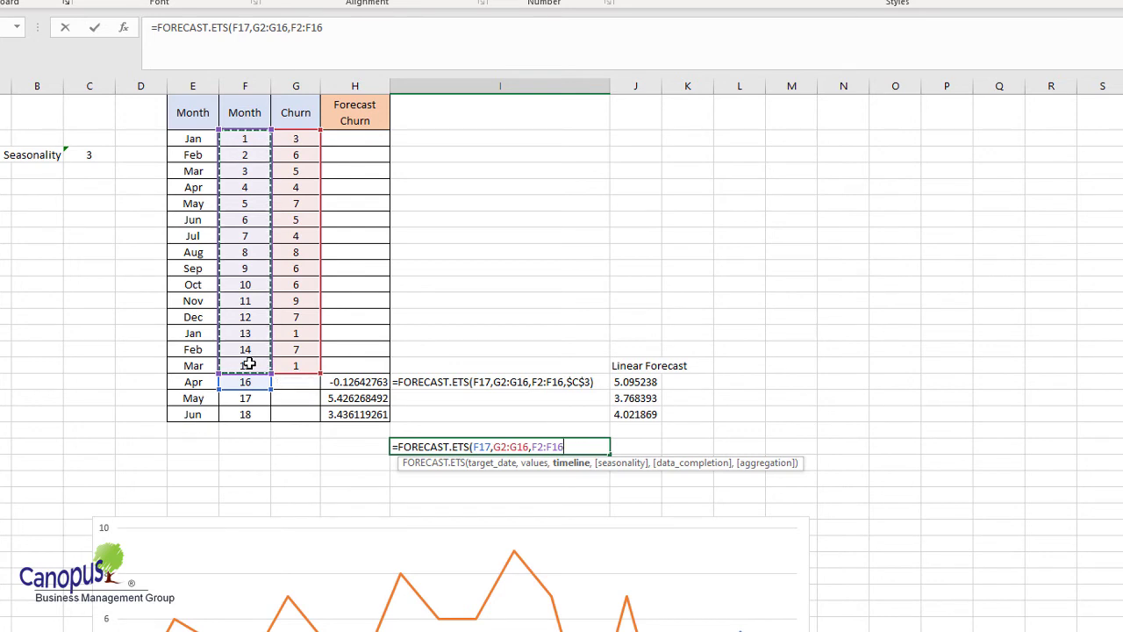
{"action": "type", "text": ","}
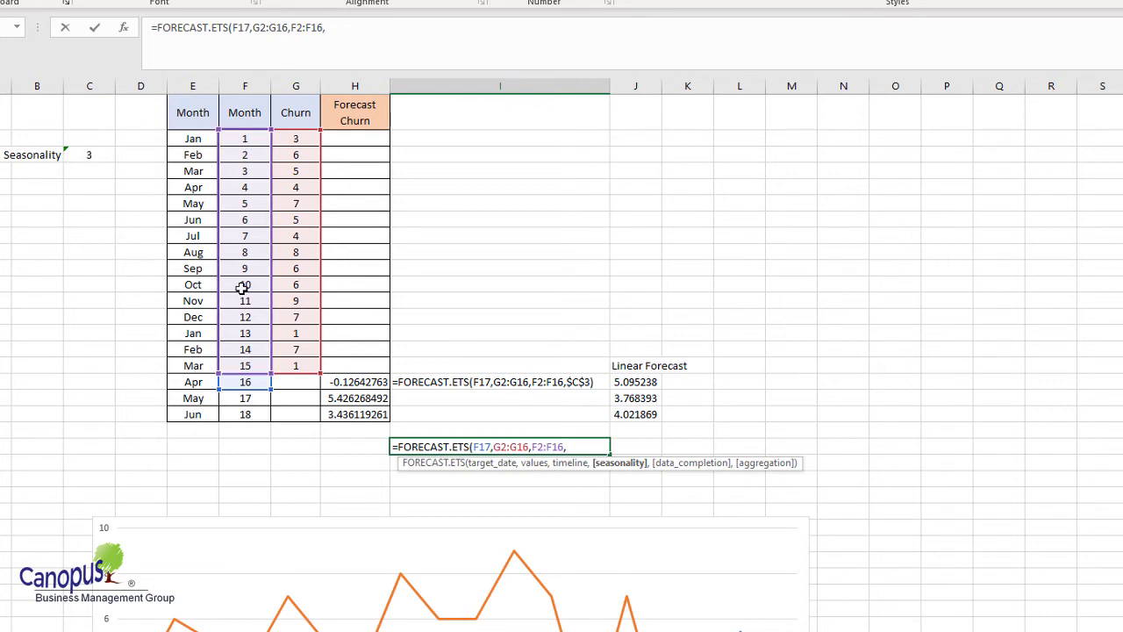
{"action": "type", "text": "$C$3)"}
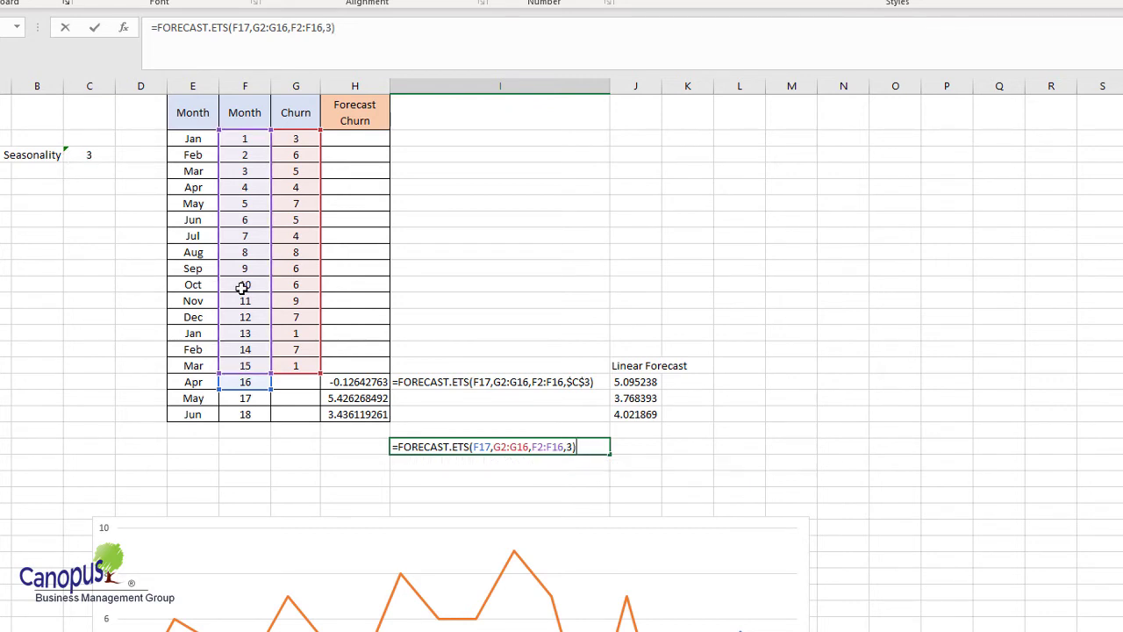
{"action": "key", "text": "Return"}
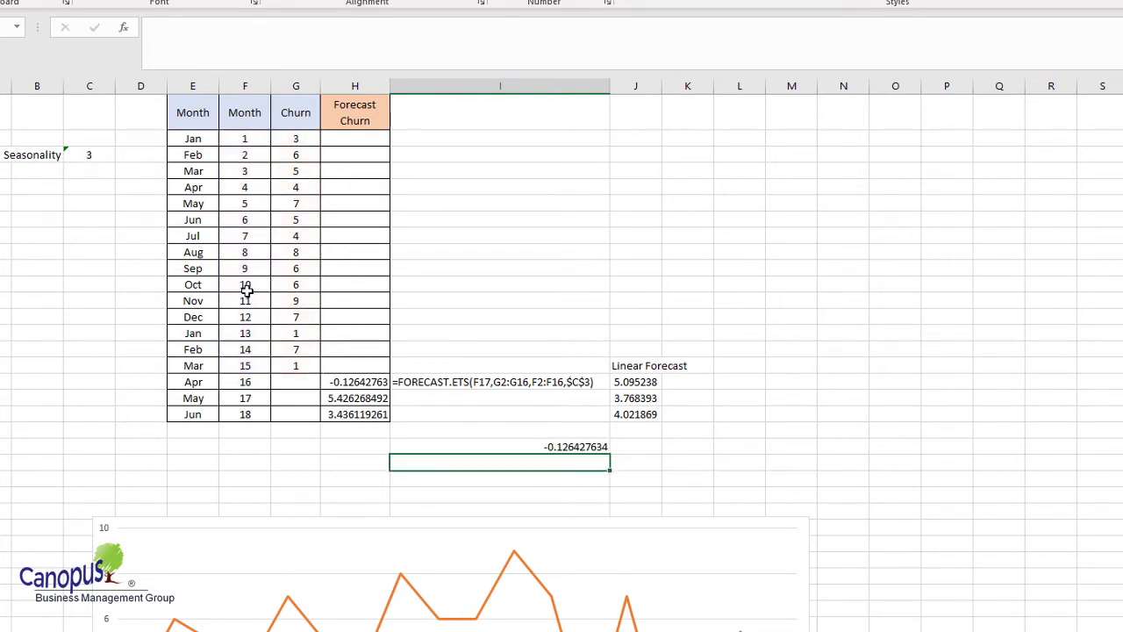
- Compare the seasonal churn forecasts with the linear forecasts for April to June, in the cells and on the line chart
{"action": "left_click", "coordinate": [488, 447]}
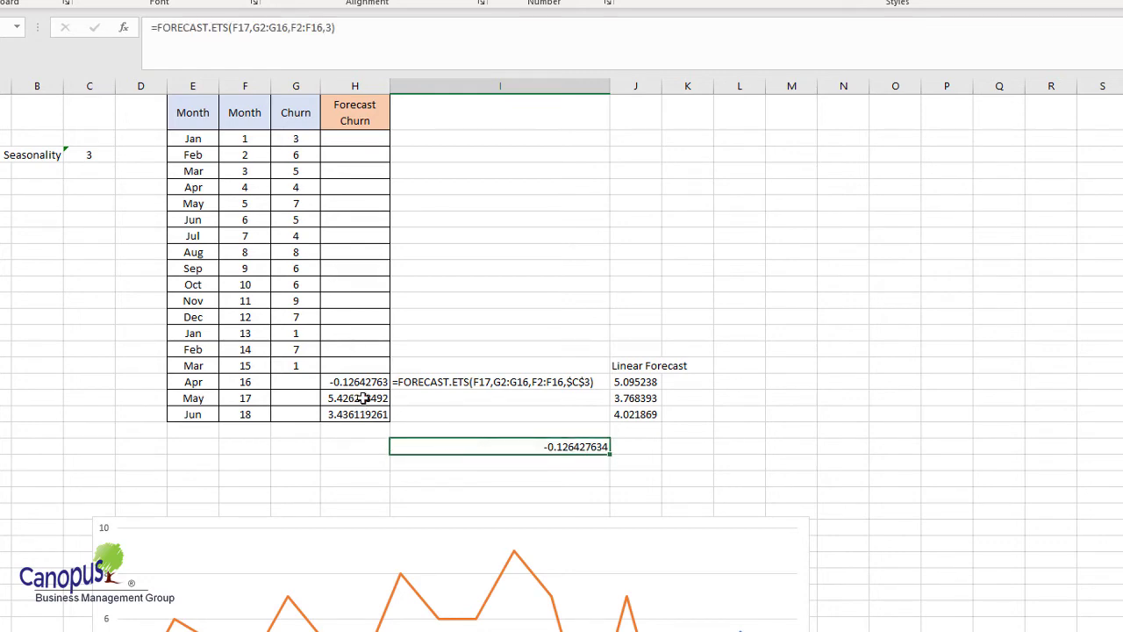
{"action": "scroll", "coordinate": [400, 430], "scroll_direction": "down", "scroll_amount": 3}
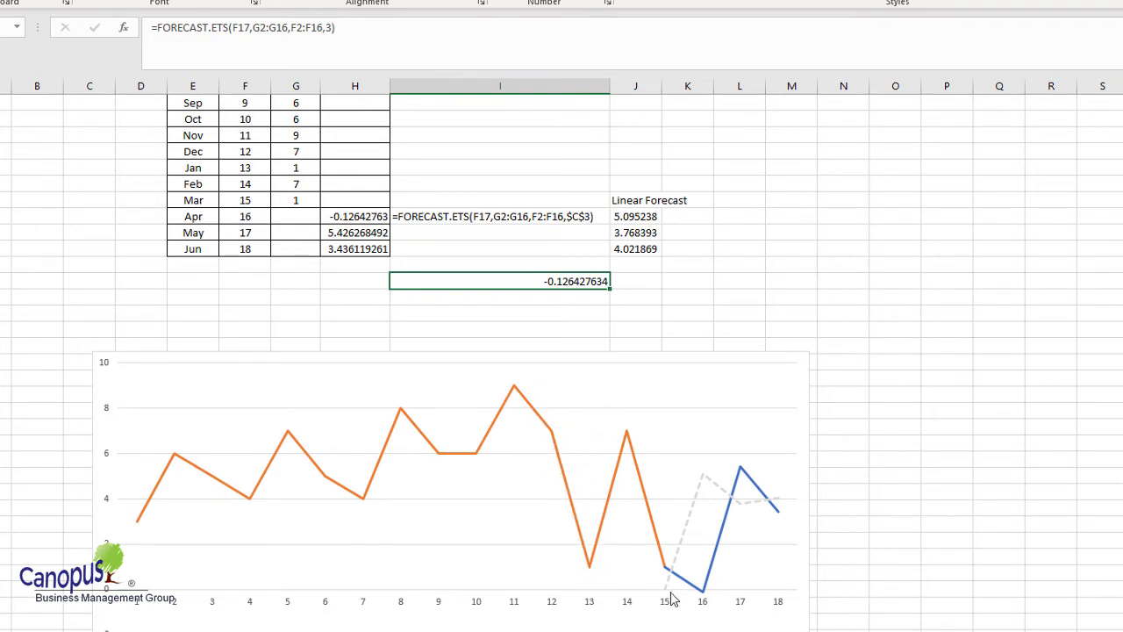
{"action": "mouse_move", "coordinate": [673, 581]}
{"action": "mouse_move", "coordinate": [704, 596]}
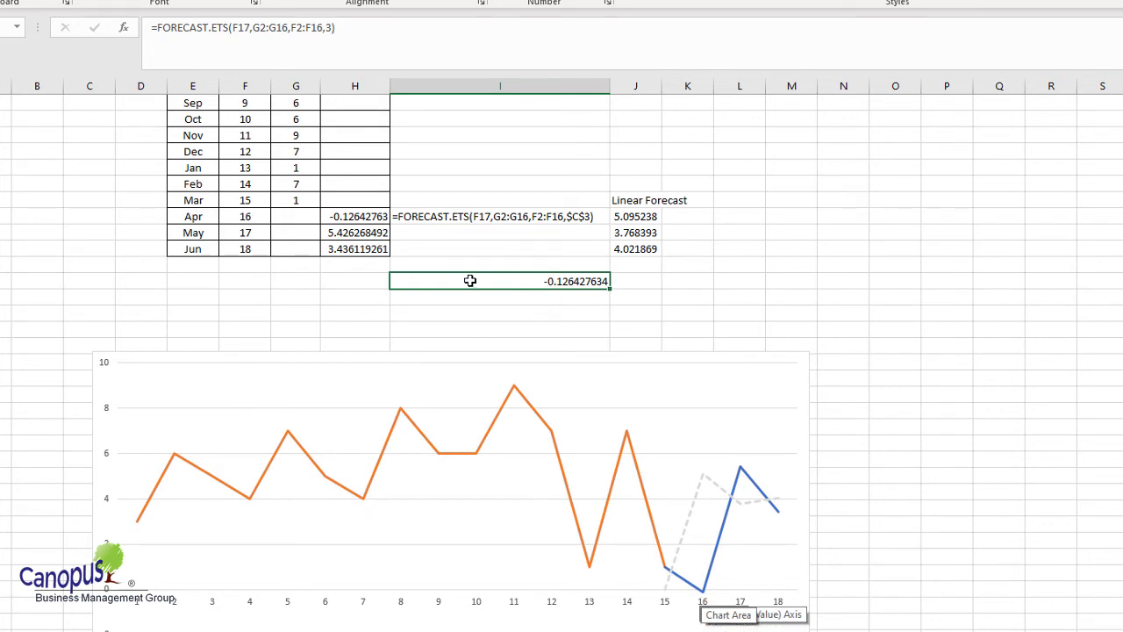
{"action": "left_click", "coordinate": [355, 216]}
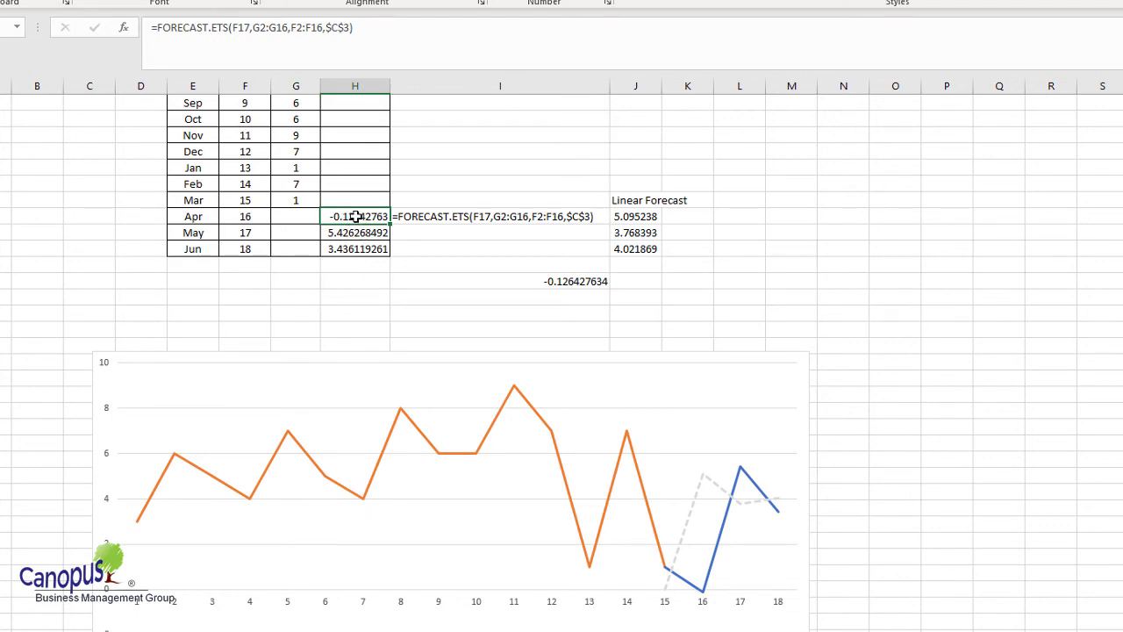
{"action": "left_click", "coordinate": [633, 220]}
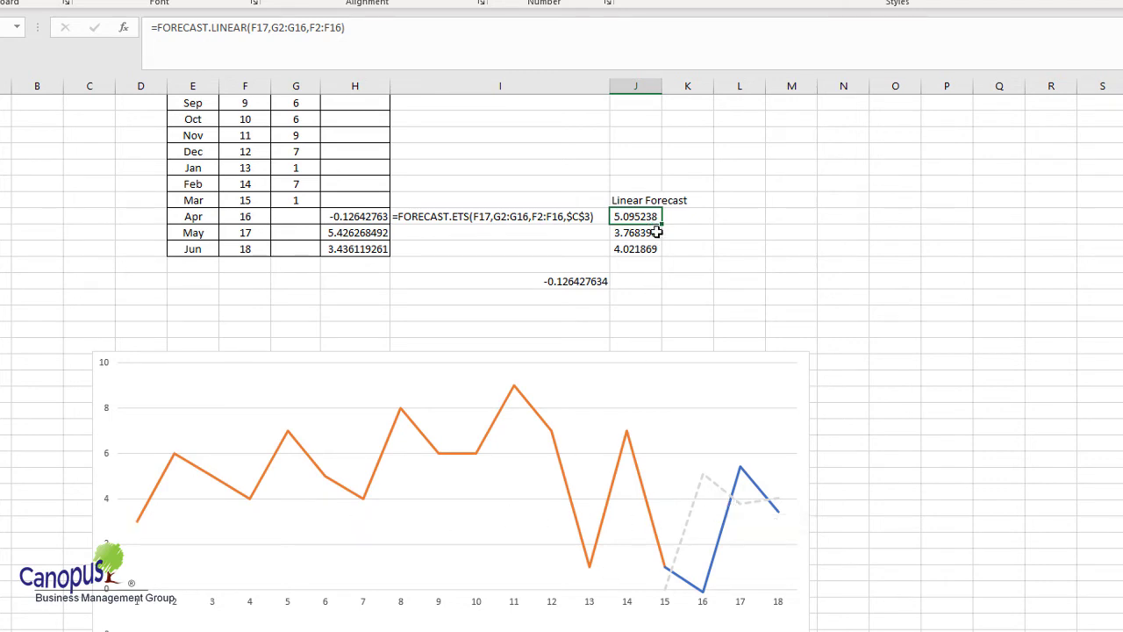
{"action": "left_click", "coordinate": [355, 233]}
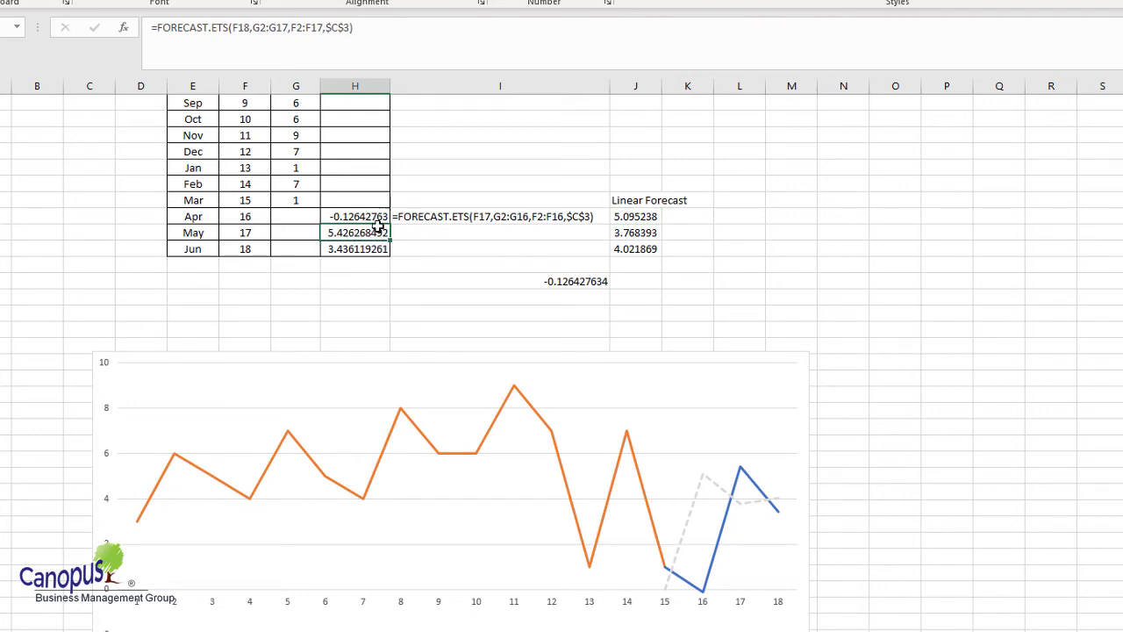
{"action": "left_click", "coordinate": [643, 217]}
{"action": "left_click_drag", "start_coordinate": [646, 233], "coordinate": [638, 250]}
- Examine which ranges the May and June FORECAST.ETS formulas in H18 and H19 use, and how G17 links to the April forecast
{"action": "double_click", "coordinate": [362, 236]}
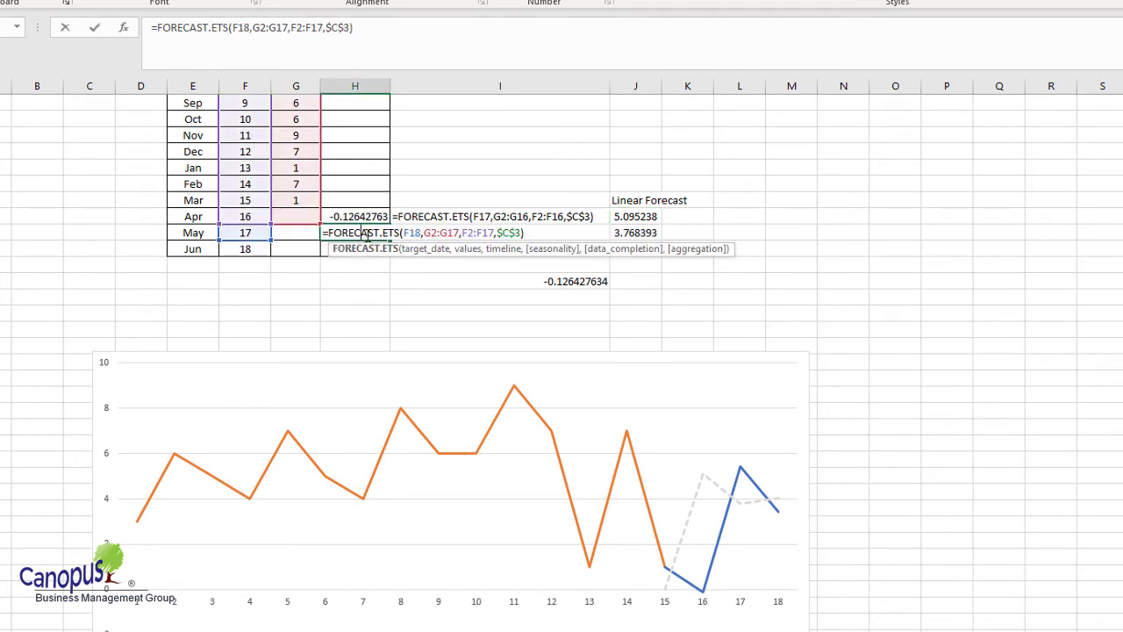
{"action": "key", "text": "Return"}
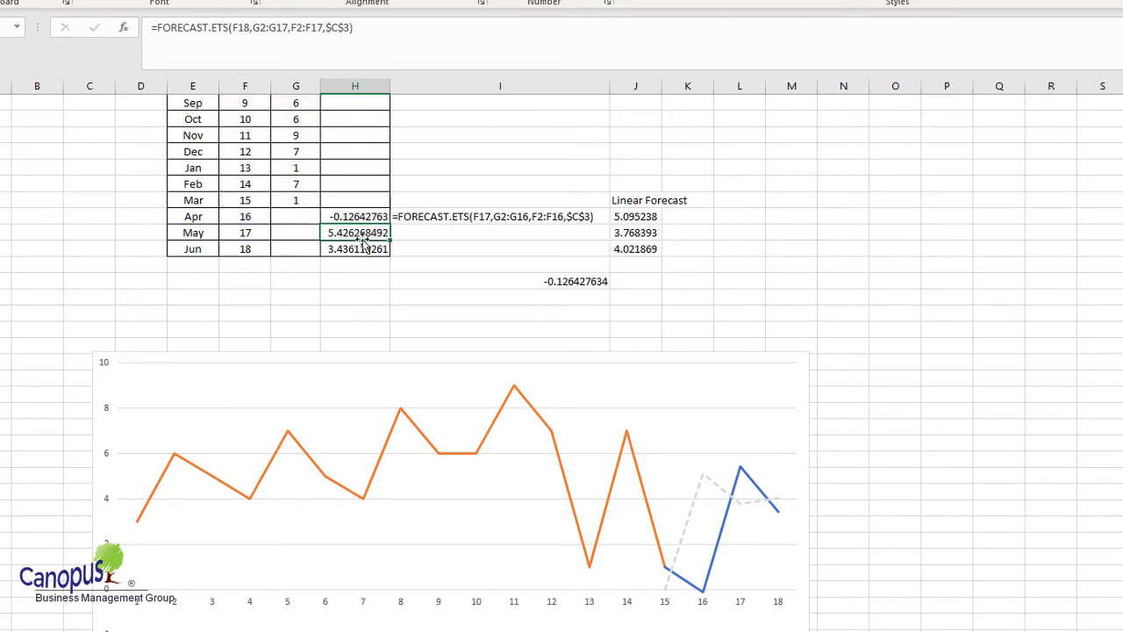
{"action": "left_click", "coordinate": [288, 218]}
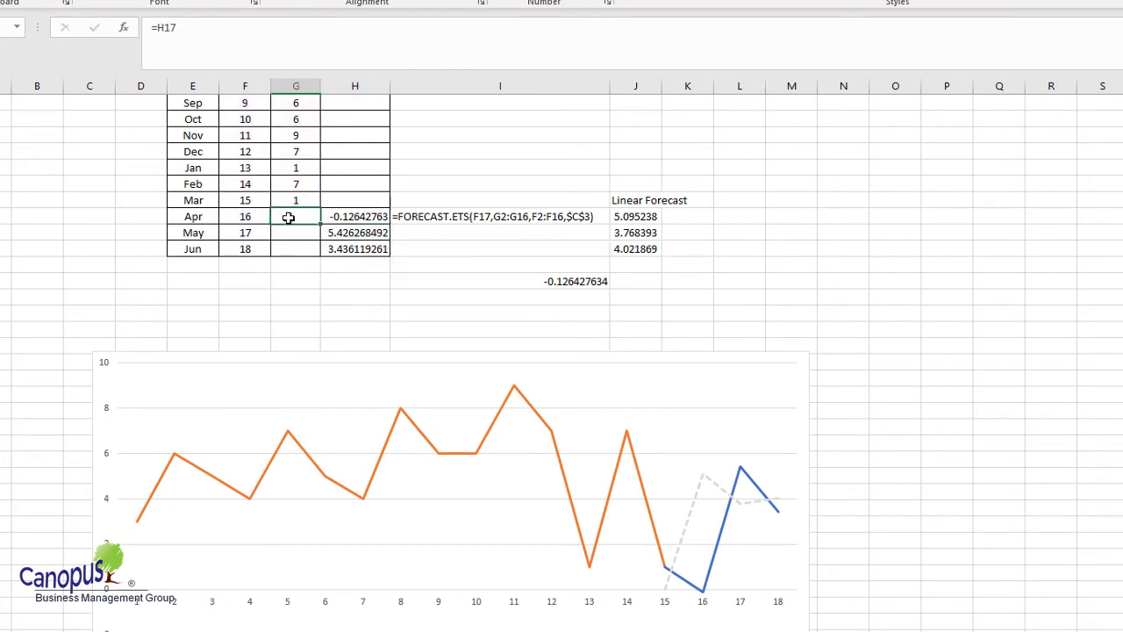
{"action": "left_click", "coordinate": [344, 216]}
{"action": "left_click", "coordinate": [304, 219]}
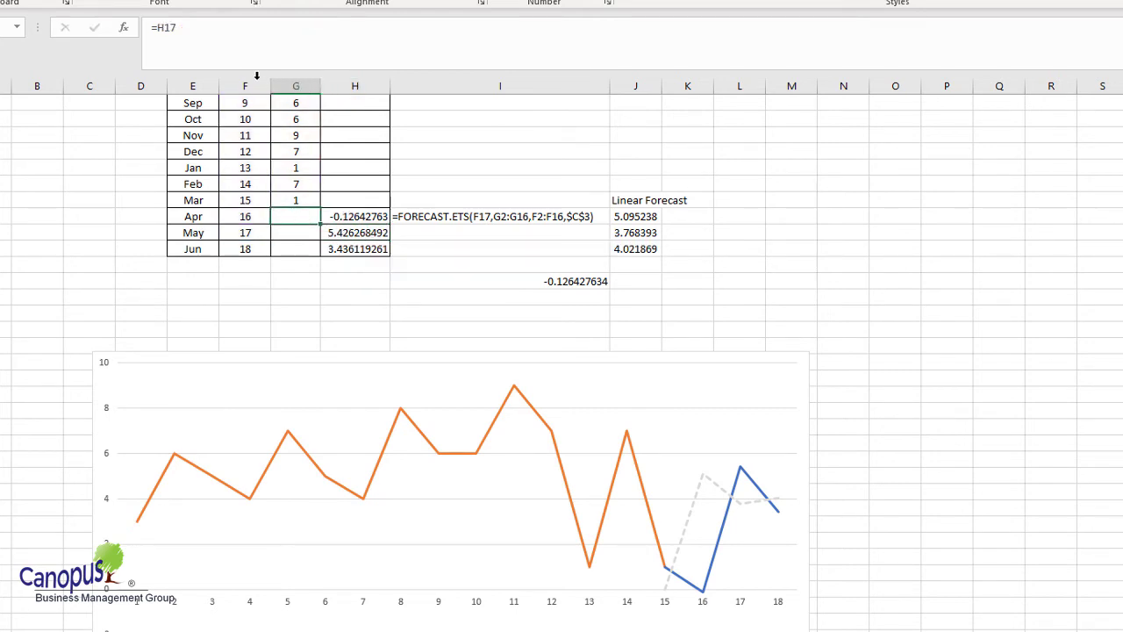
{"action": "left_click", "coordinate": [361, 234]}
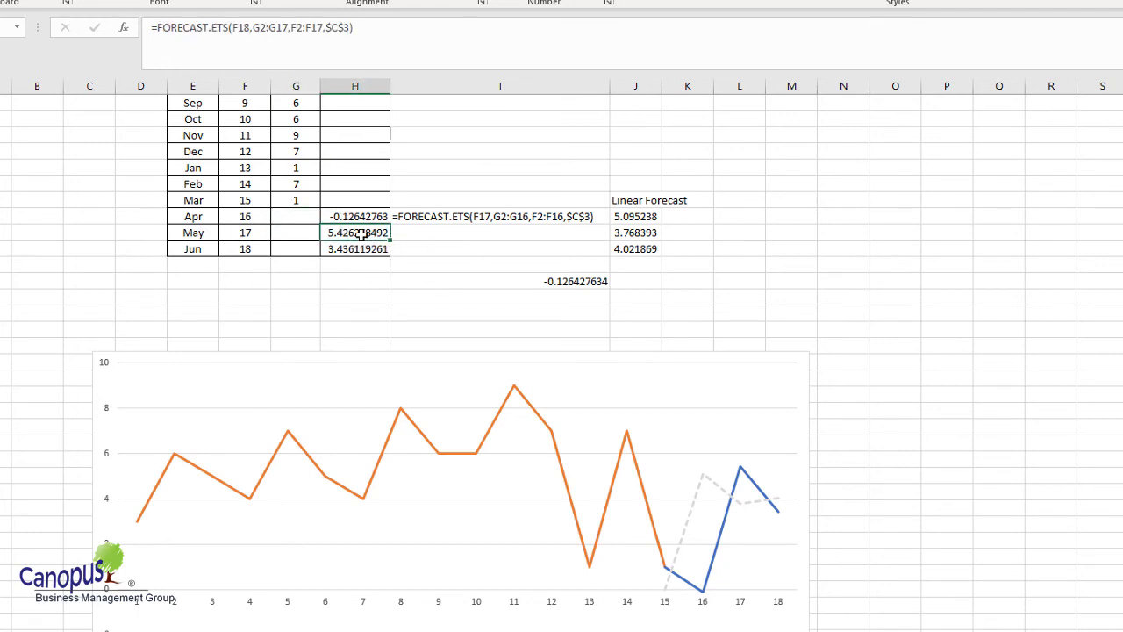
{"action": "left_click", "coordinate": [358, 249]}
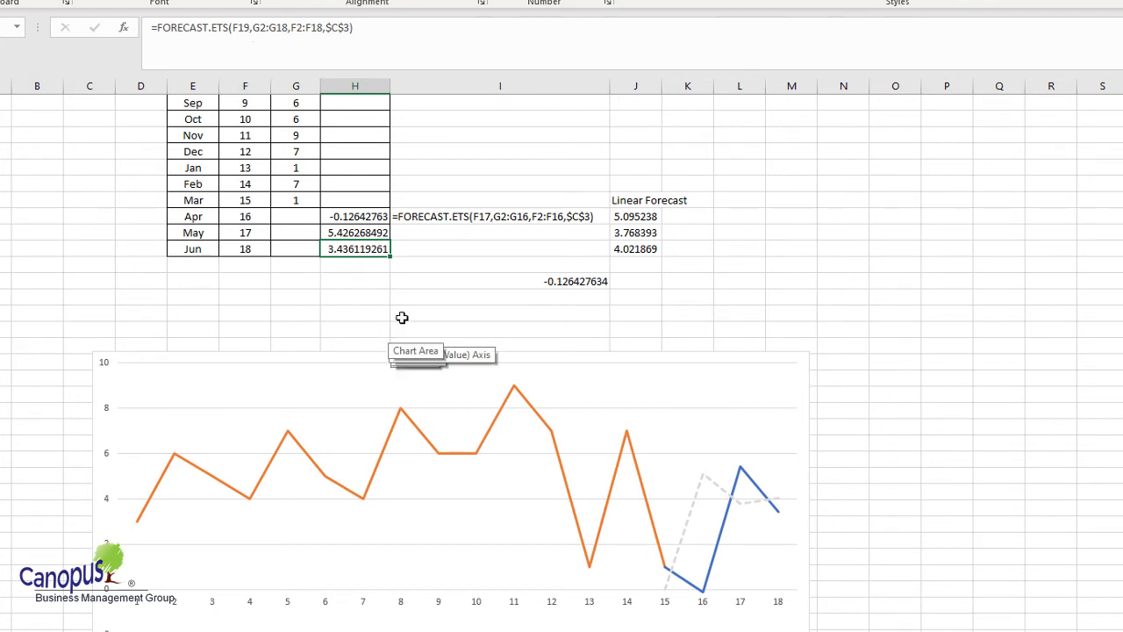
{"action": "scroll", "coordinate": [329, 321], "scroll_direction": "up", "scroll_amount": 1}
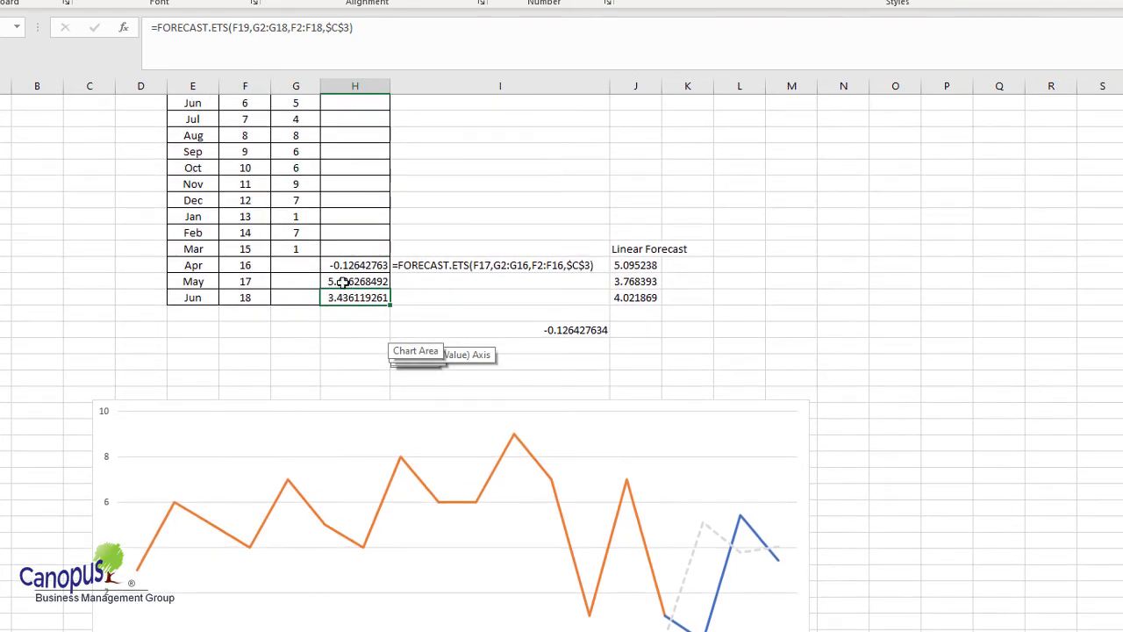
{"action": "left_click_drag", "start_coordinate": [342, 282], "coordinate": [343, 298]}
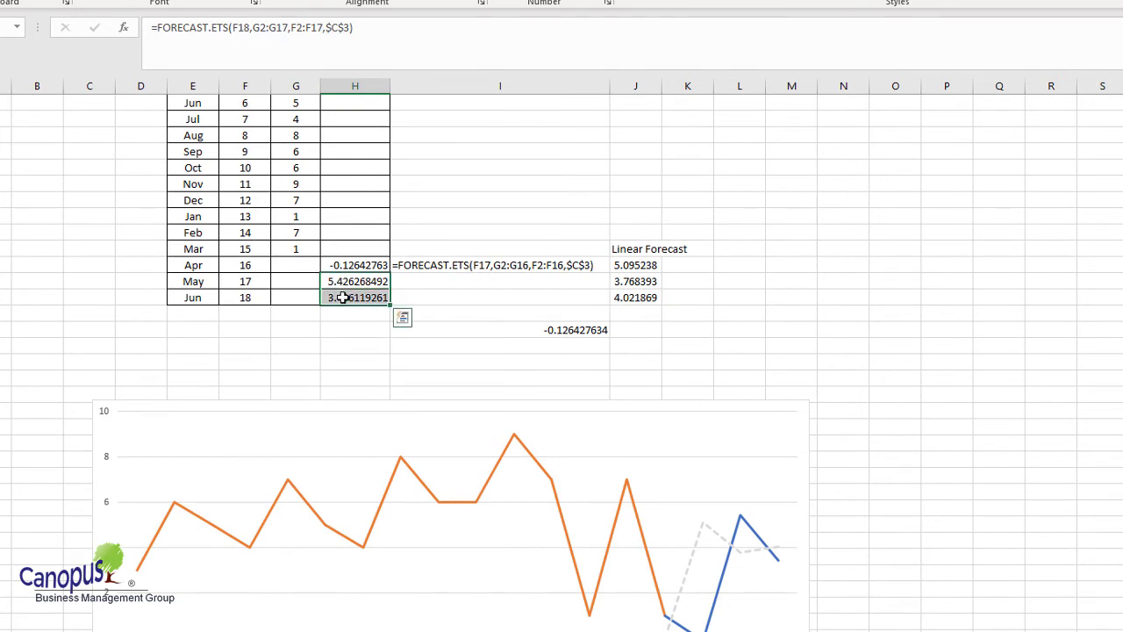
{"action": "scroll", "coordinate": [688, 615], "scroll_direction": "down", "scroll_amount": 1}
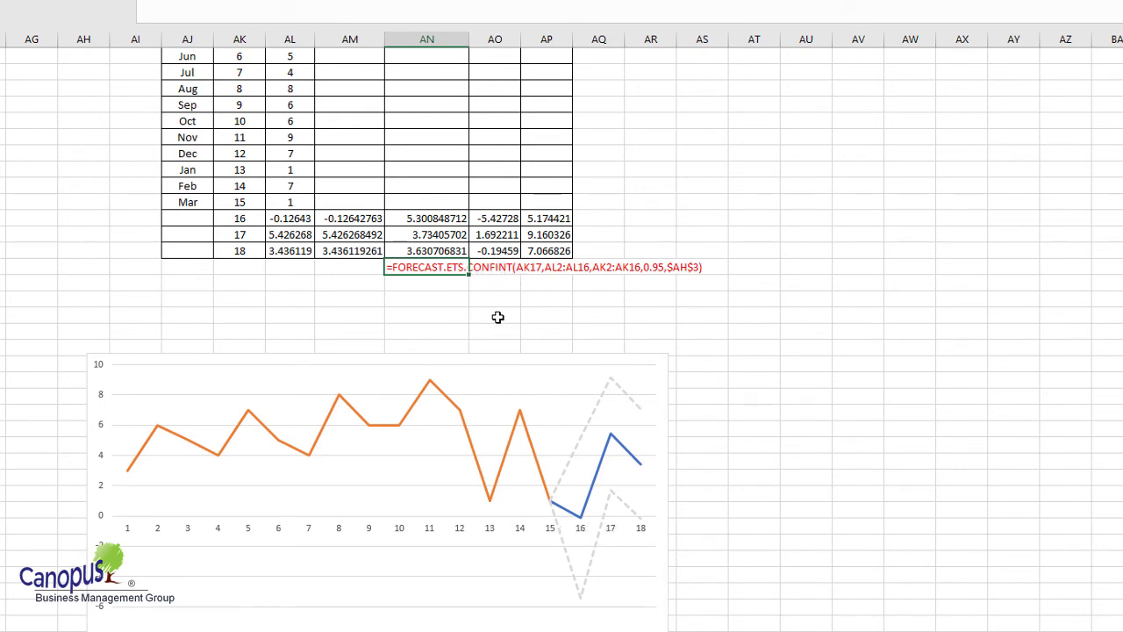
- Start a FORECAST.ETS.CONFINT formula in AN21 with AK17 as target date, AL2:AL16 as the values and AK2:AK16 as the timeline
{"action": "left_click", "coordinate": [460, 282]}
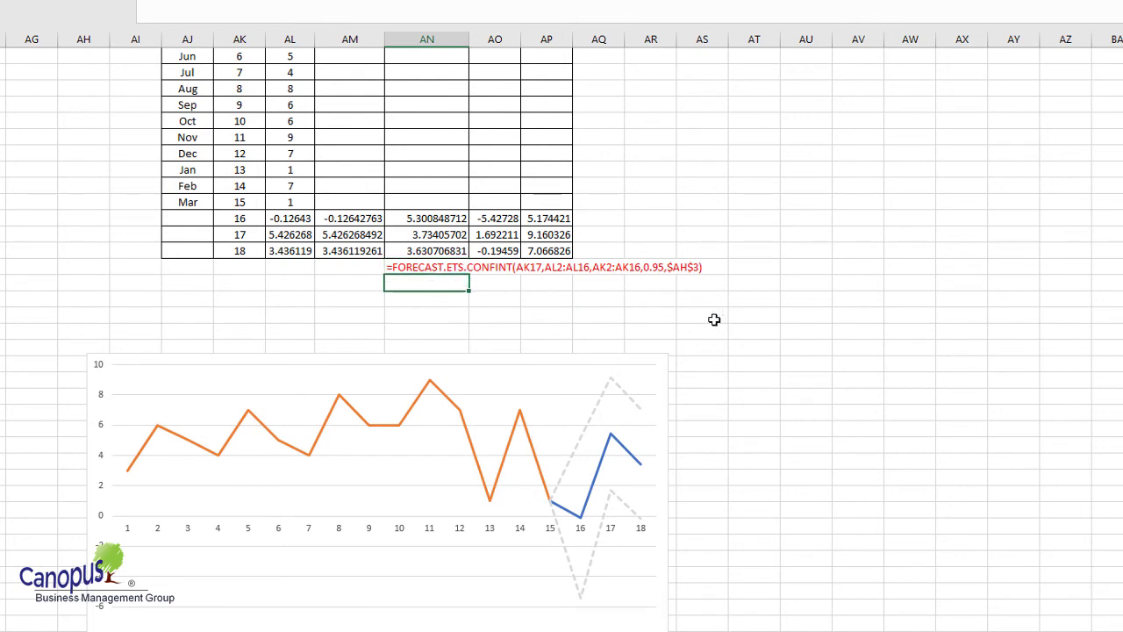
{"action": "type", "text": "=fore"}
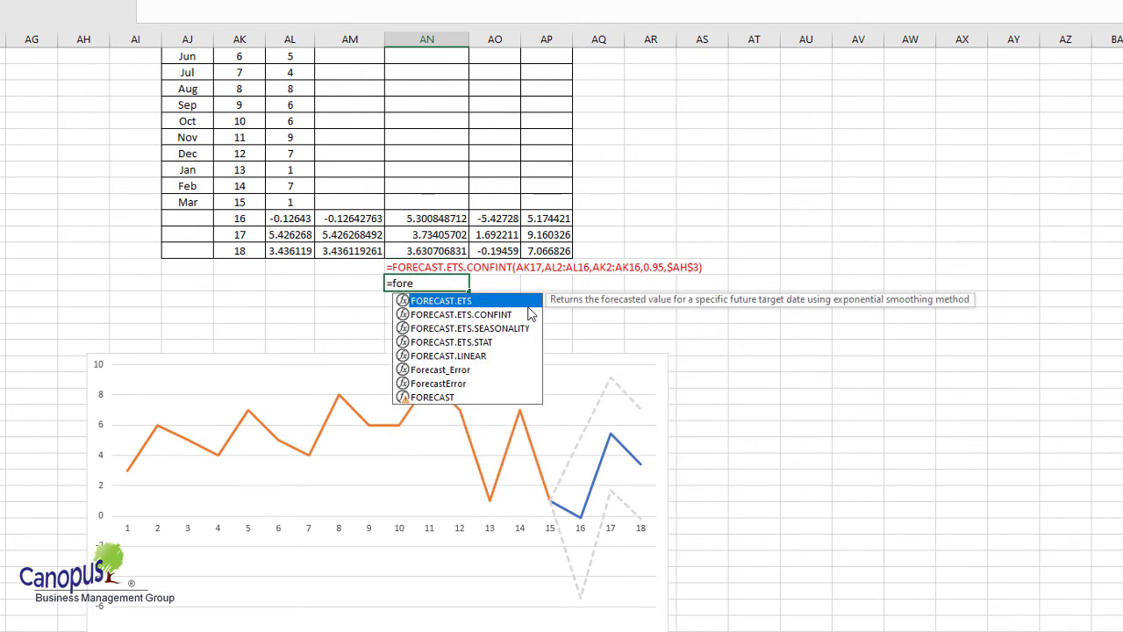
{"action": "double_click", "coordinate": [461, 314]}
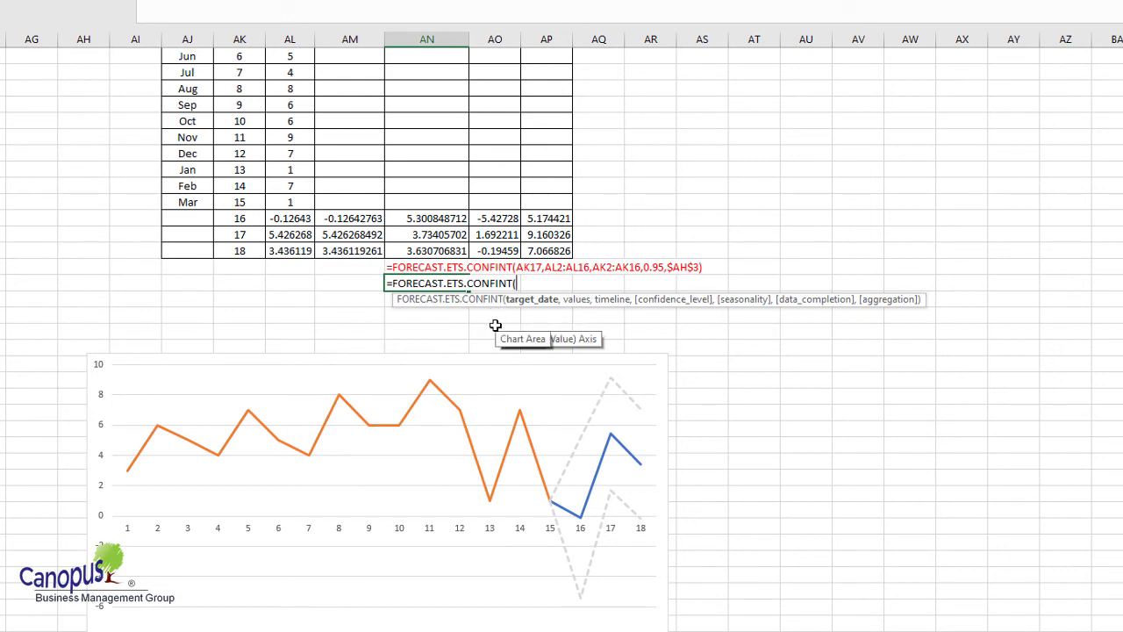
{"action": "left_click", "coordinate": [240, 217]}
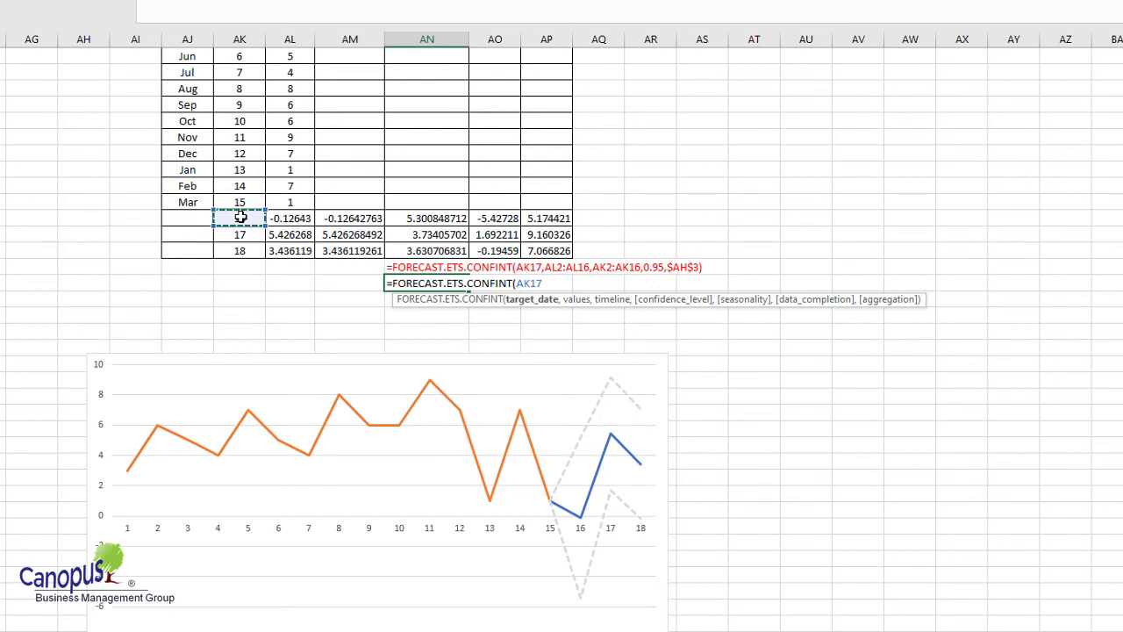
{"action": "type", "text": ","}
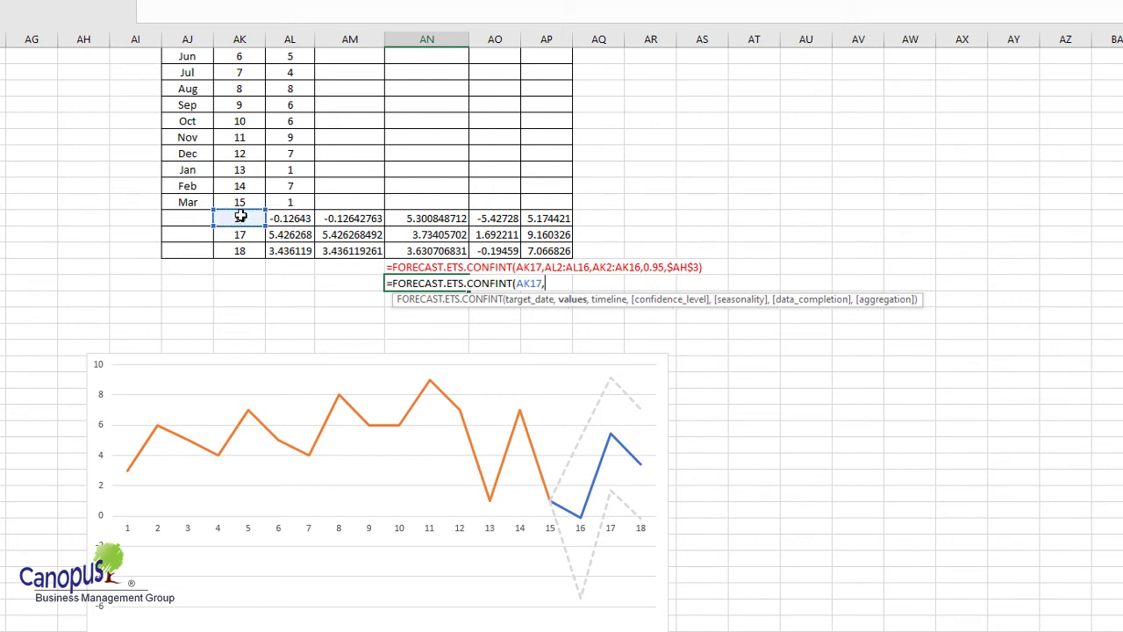
{"action": "left_click", "coordinate": [303, 201]}
{"action": "left_click_drag", "start_coordinate": [303, 192], "coordinate": [299, 92]}
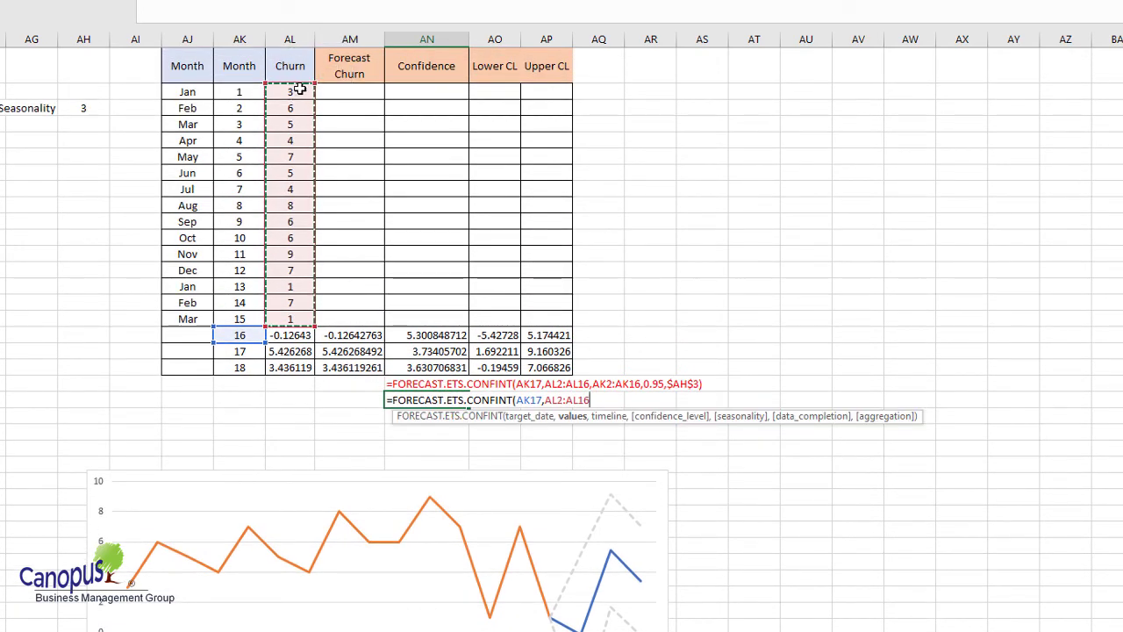
{"action": "type", "text": ","}
{"action": "left_click_drag", "start_coordinate": [239, 91], "coordinate": [258, 318]}
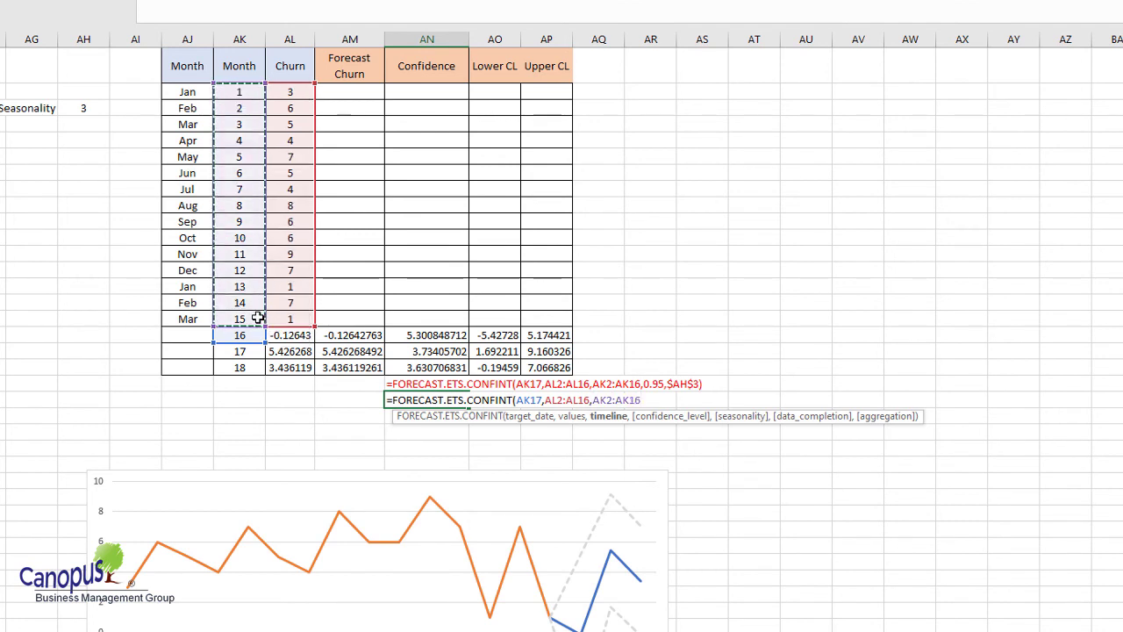
- Complete the AN21 formula with a confidence level of 0.95 and a seasonality of 3, and commit it
{"action": "type", "text": ",.9"}
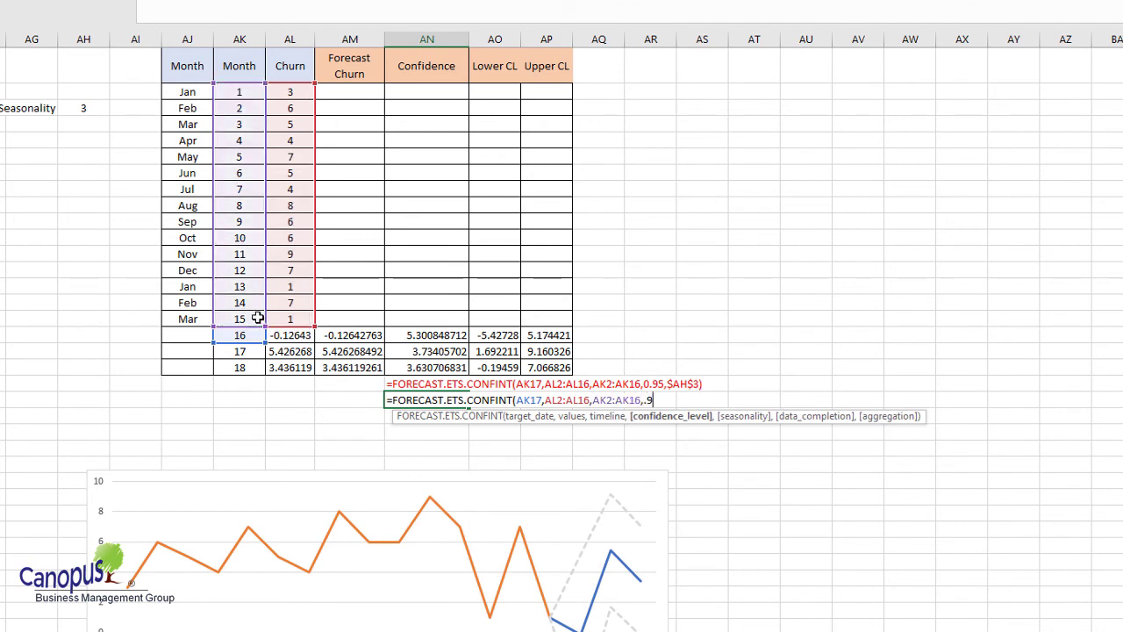
{"action": "type", "text": "5"}
{"action": "left_click", "coordinate": [645, 400]}
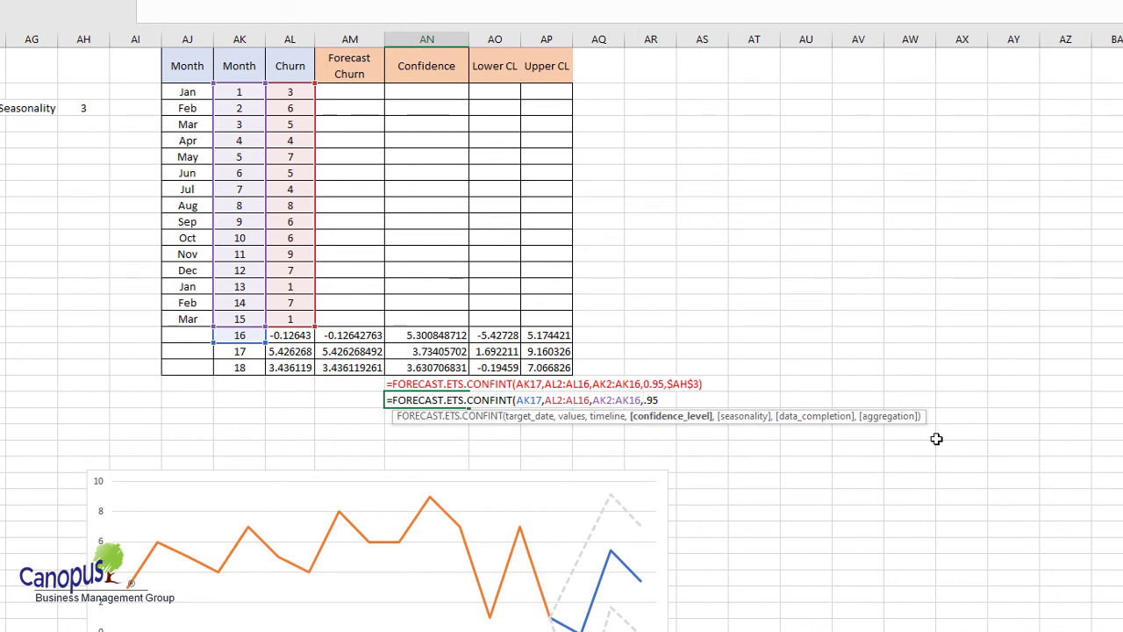
{"action": "type", "text": "0"}
{"action": "type", "text": ",3"}
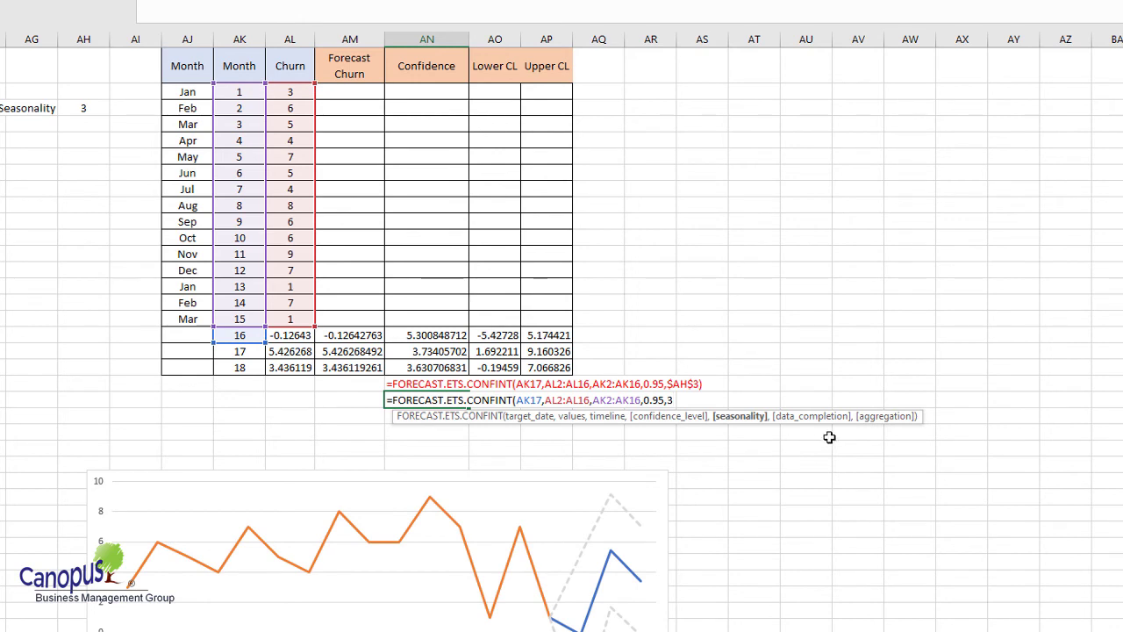
{"action": "type", "text": ")"}
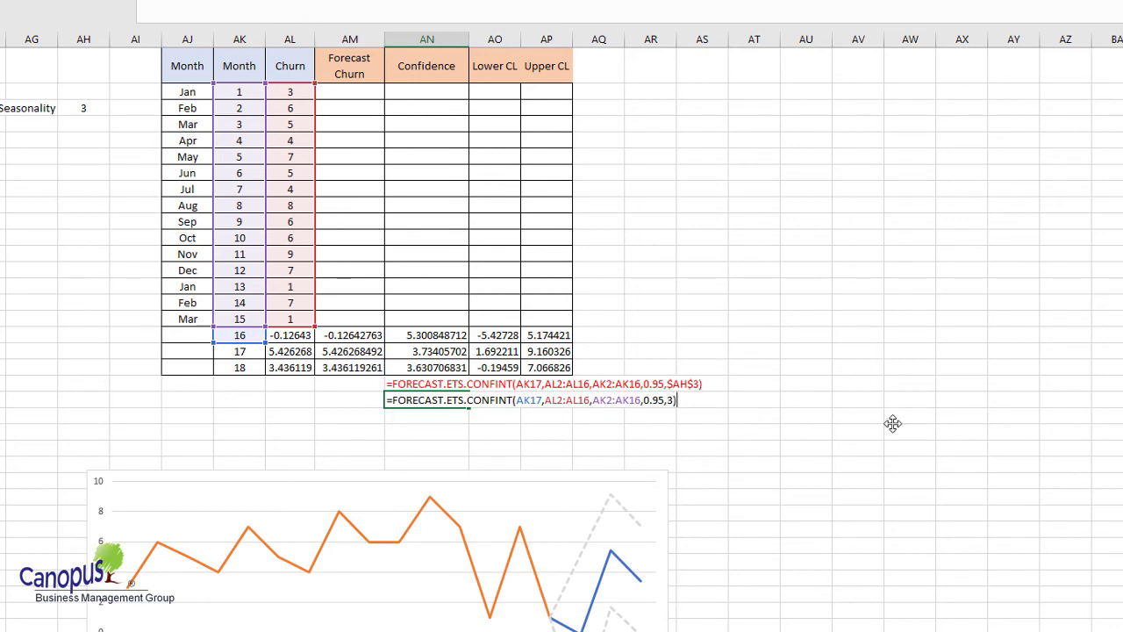
{"action": "key", "text": "Return"}
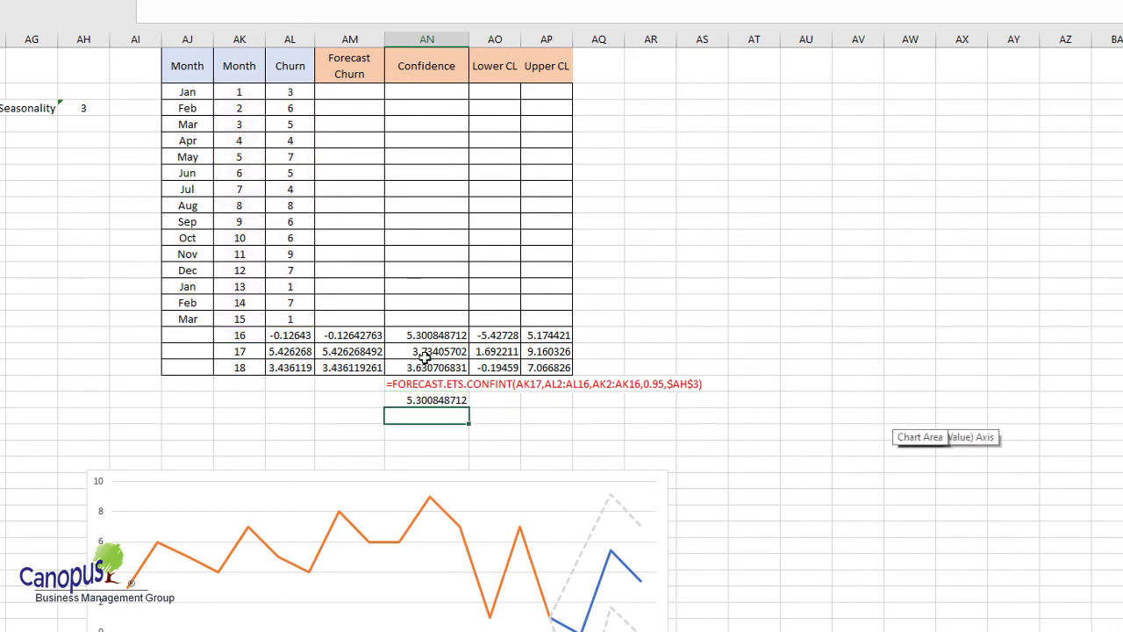
- Examine the month 16 confidence value and limits, and how the Lower CL formulas in AO17 and AO18 use the forecast and confidence cells
{"action": "left_click", "coordinate": [432, 336]}
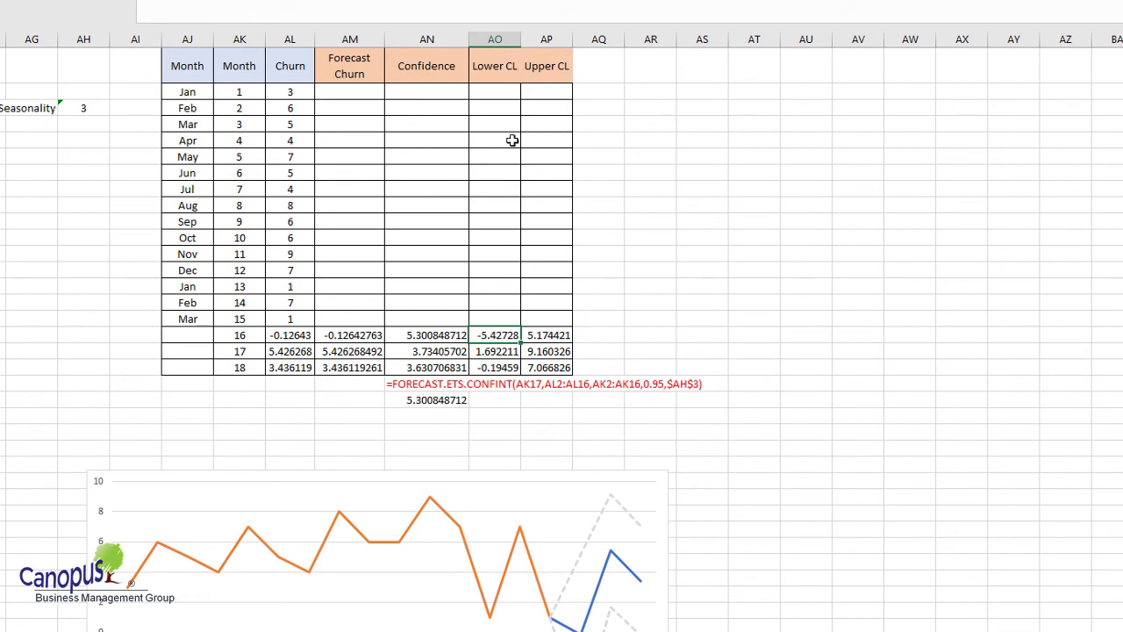
{"action": "double_click", "coordinate": [496, 335]}
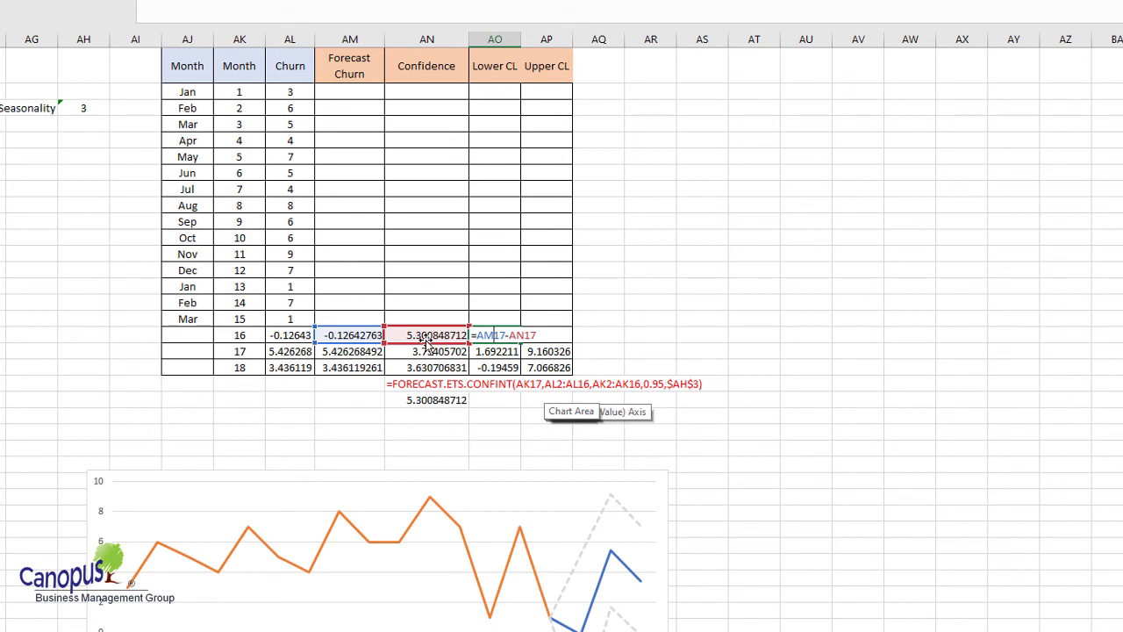
{"action": "key", "text": "Return"}
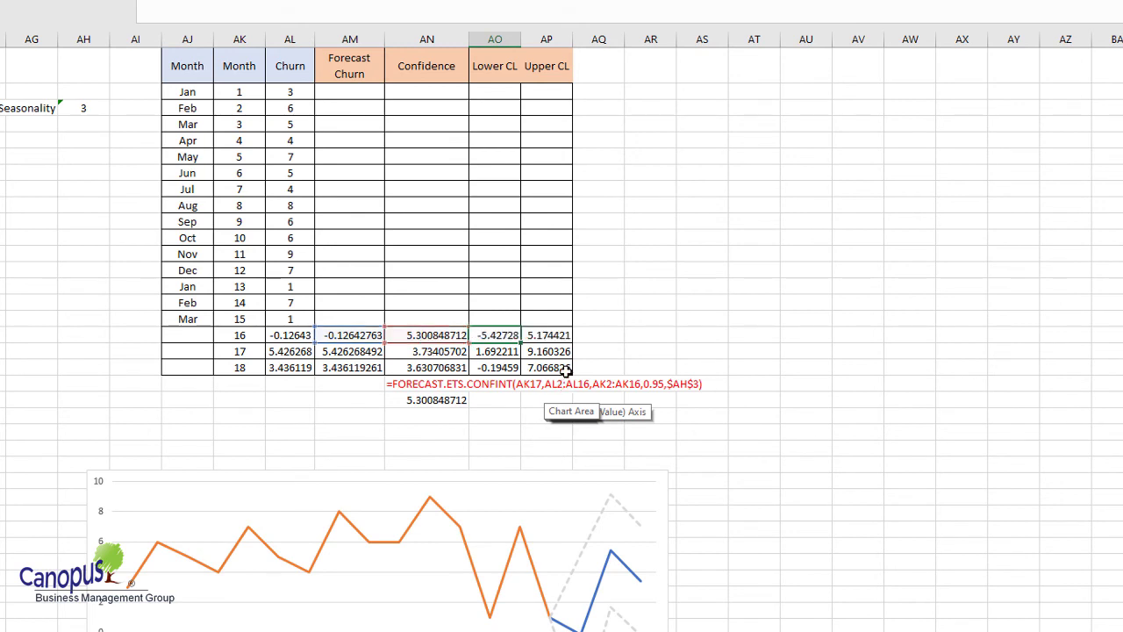
{"action": "left_click", "coordinate": [544, 331]}
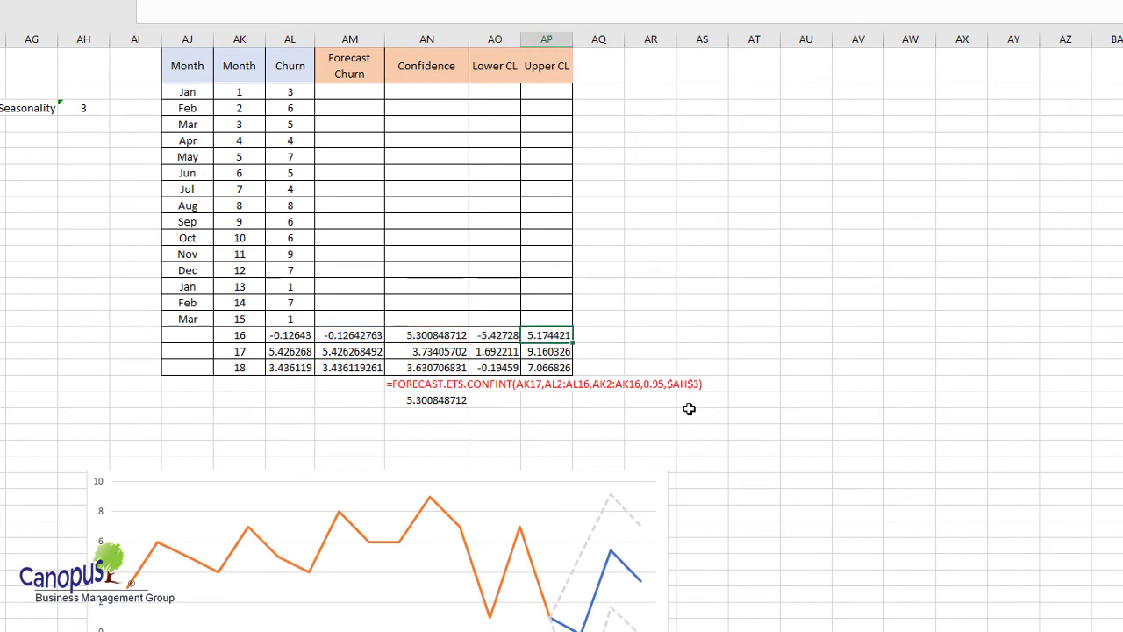
{"action": "left_click", "coordinate": [484, 336]}
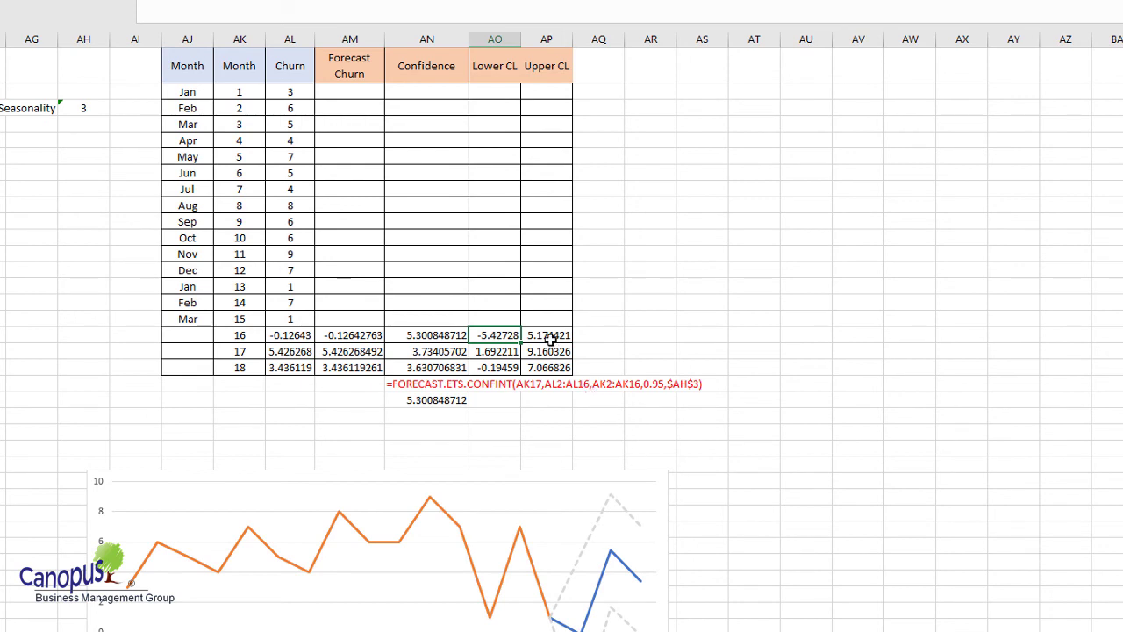
{"action": "left_click", "coordinate": [498, 352]}
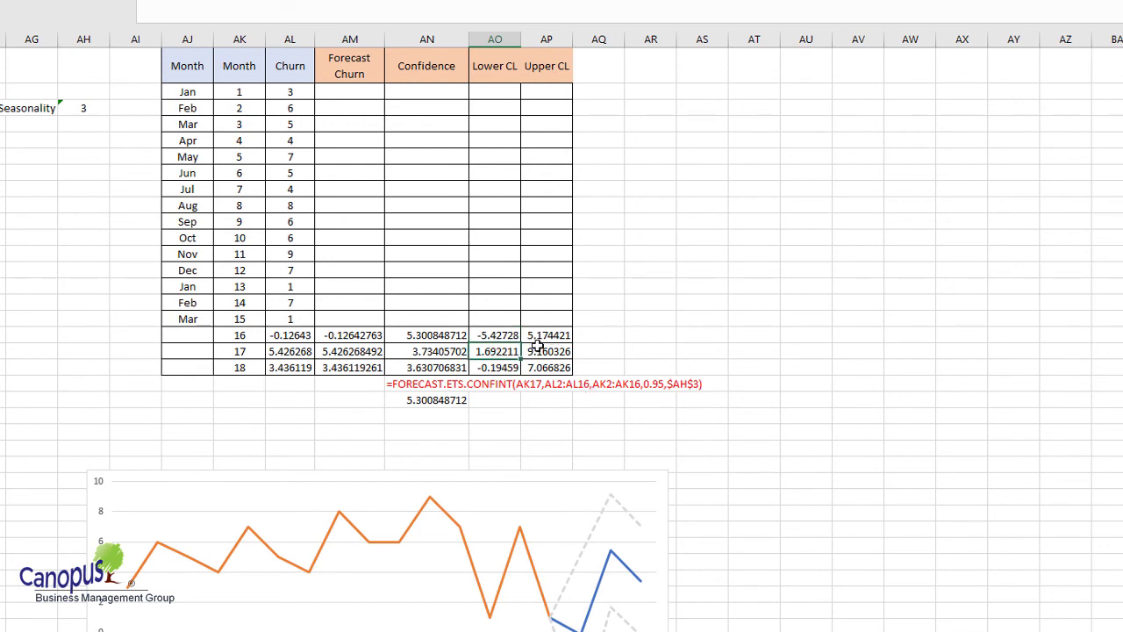
{"action": "key", "text": "shift+Down"}
{"action": "double_click", "coordinate": [492, 351]}
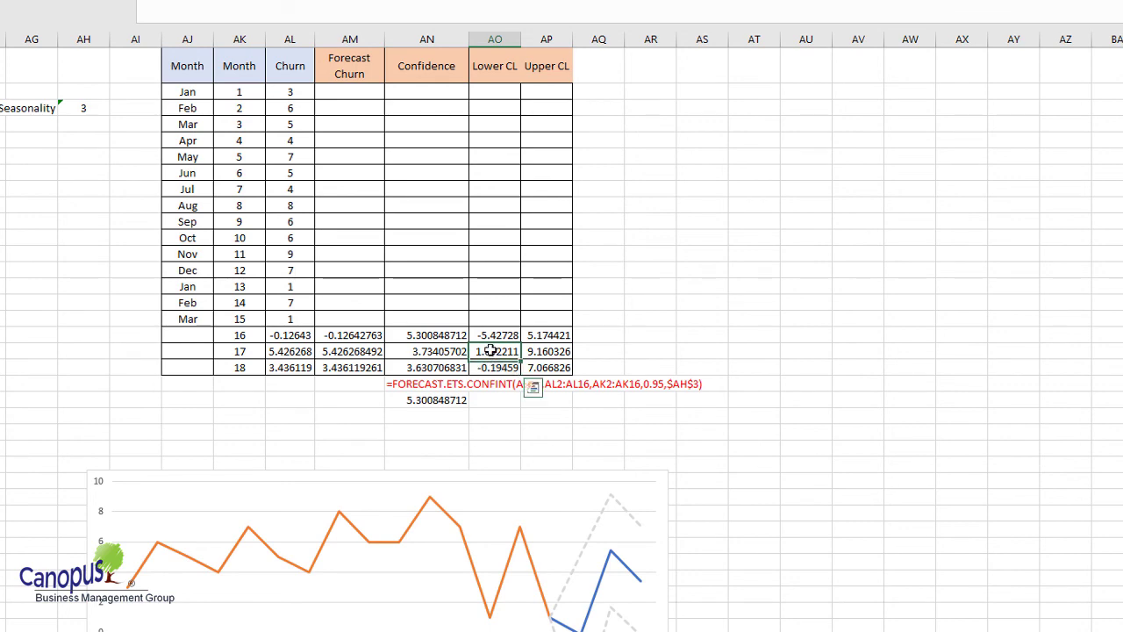
{"action": "key", "text": "Escape"}
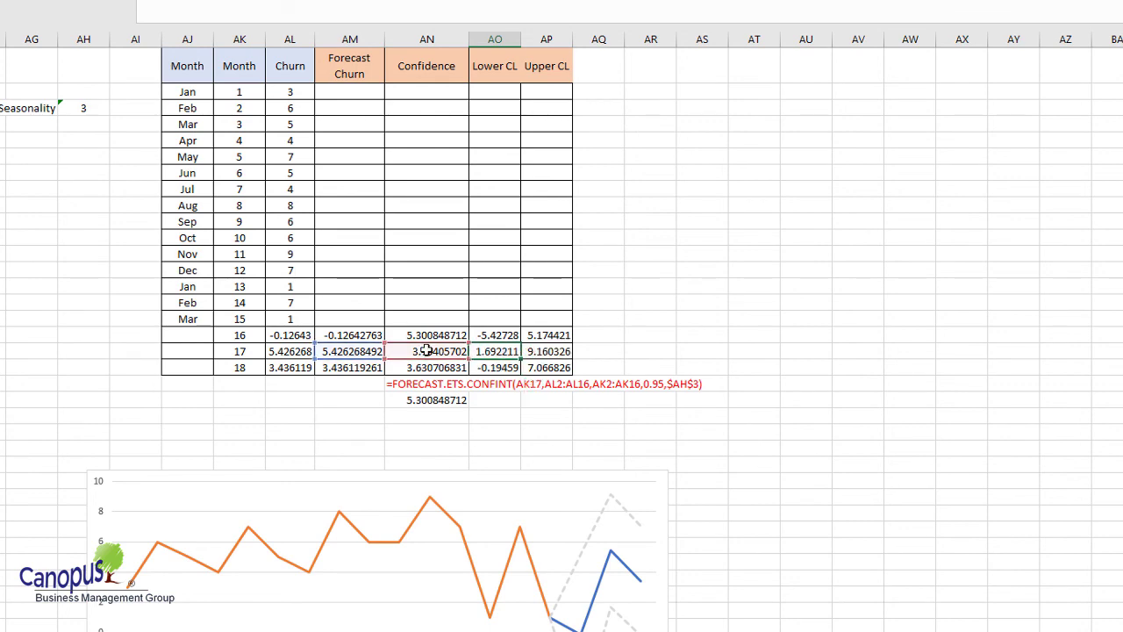
- Examine the dashed lower and upper confidence limits around the forecast for months 16 to 18 on the line chart
{"action": "scroll", "coordinate": [654, 590], "scroll_direction": "down", "scroll_amount": 1}
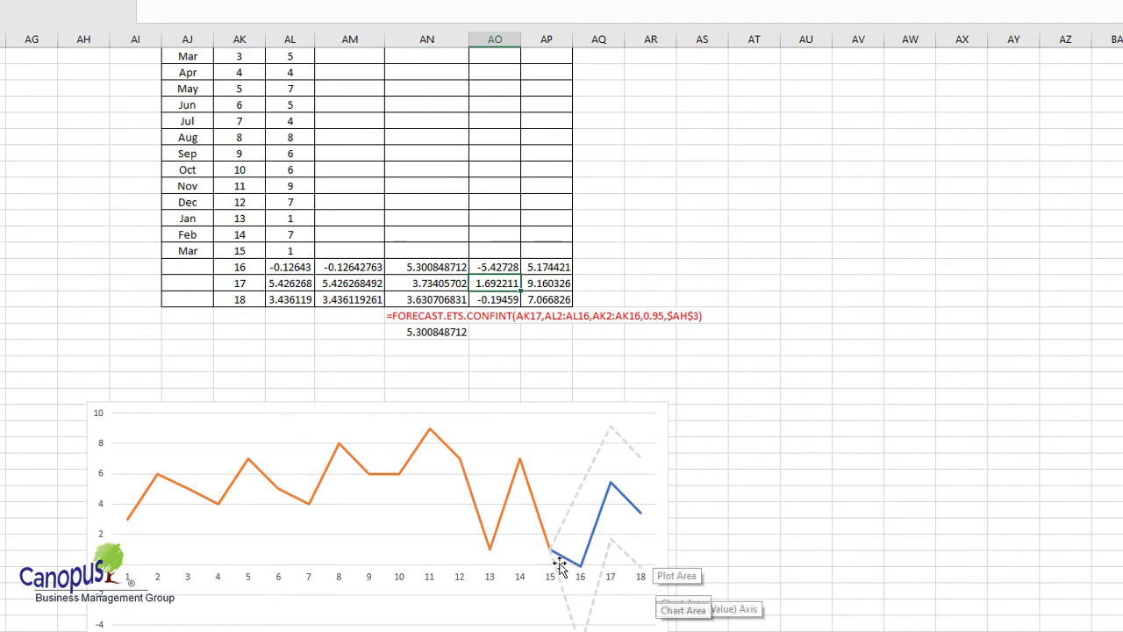
{"action": "scroll", "coordinate": [721, 463], "scroll_direction": "down", "scroll_amount": 3}
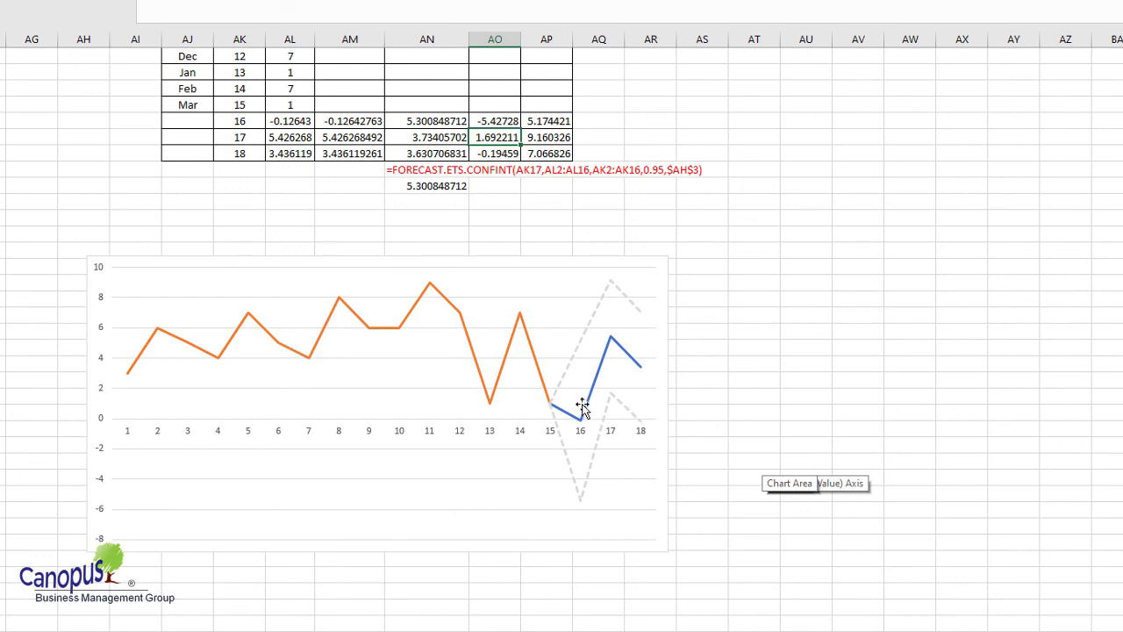
{"action": "mouse_move", "coordinate": [582, 425]}
{"action": "left_click", "coordinate": [895, 282]}
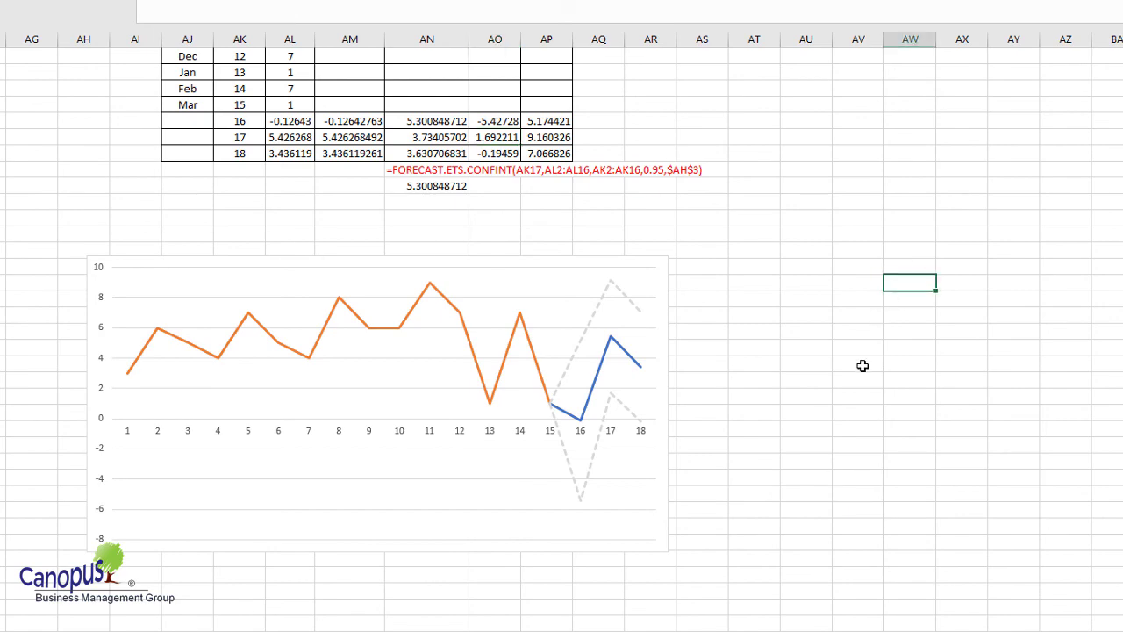
- Create a line-chart forecast worksheet from the month and churn data in AK1:AL16, with forecast statistics included
{"action": "scroll", "coordinate": [850, 386], "scroll_direction": "up", "scroll_amount": 3}
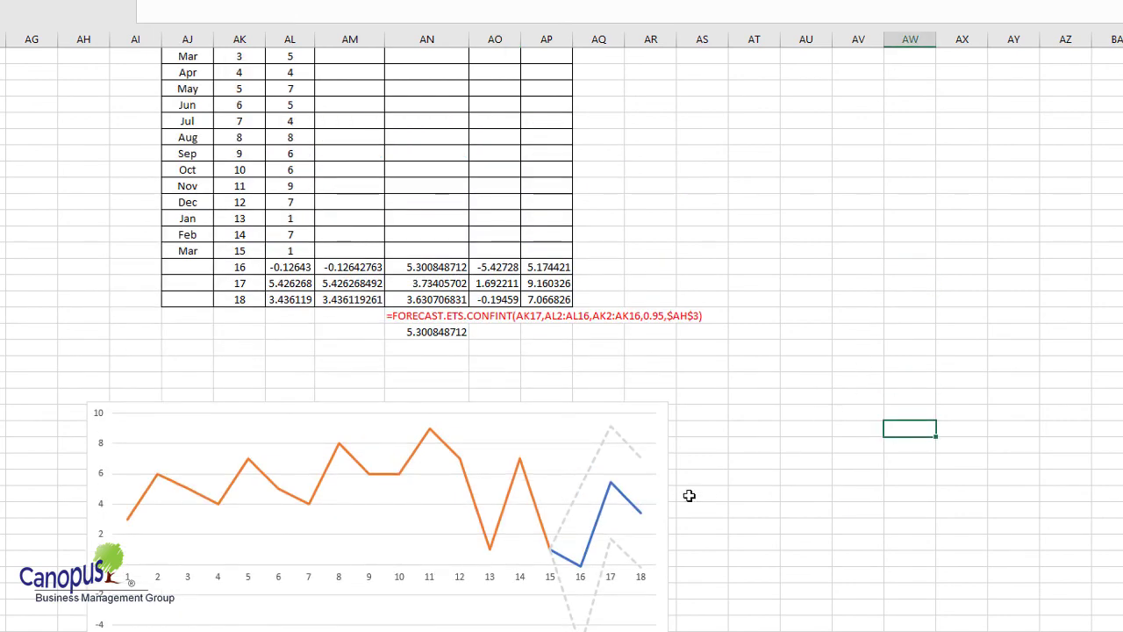
{"action": "scroll", "coordinate": [768, 449], "scroll_direction": "up", "scroll_amount": 1}
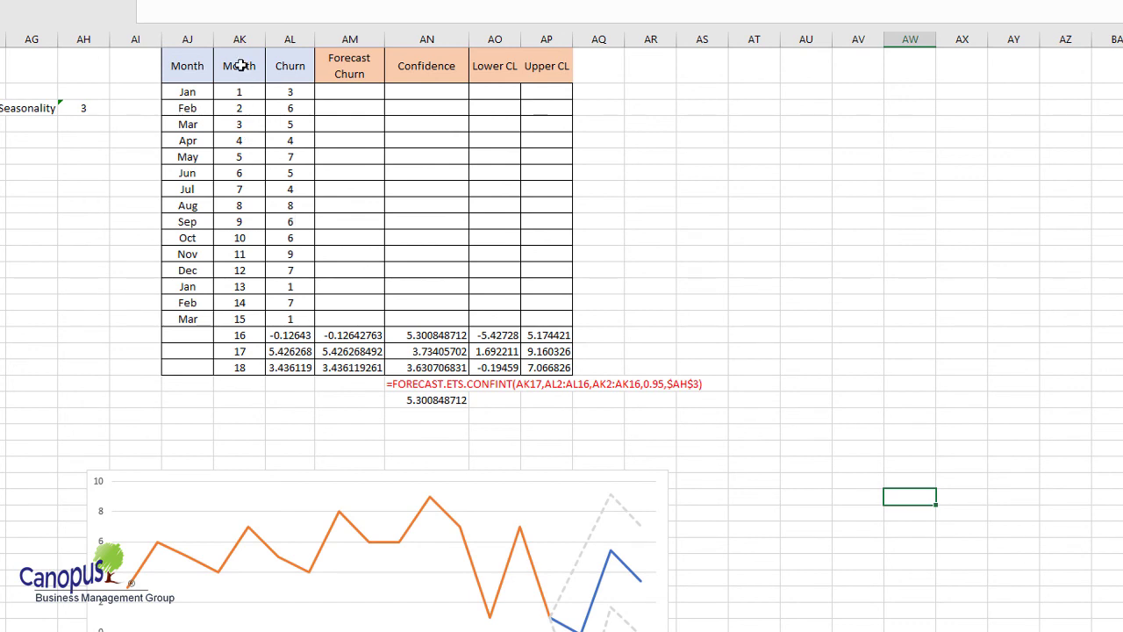
{"action": "left_click_drag", "start_coordinate": [240, 66], "coordinate": [310, 314]}
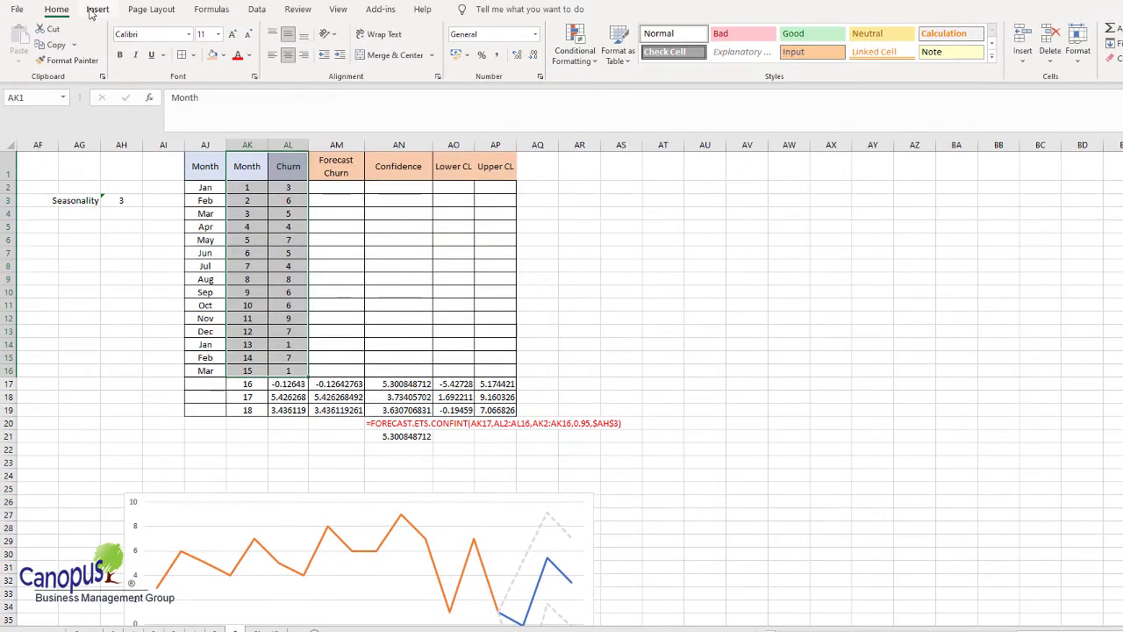
{"action": "left_click", "coordinate": [256, 11]}
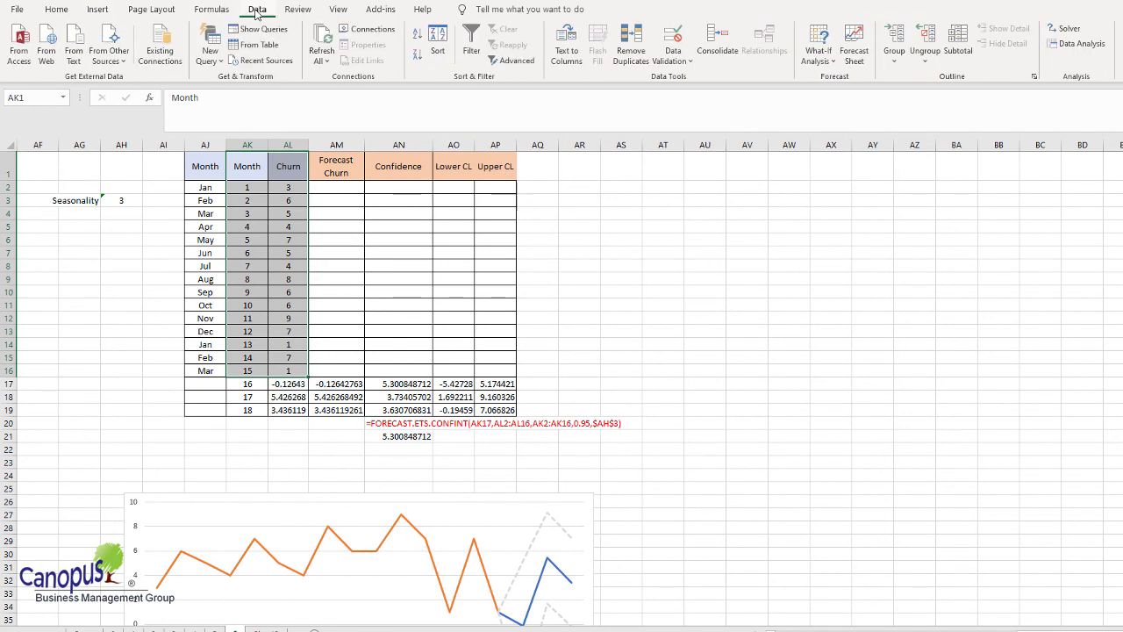
{"action": "left_click", "coordinate": [859, 64]}
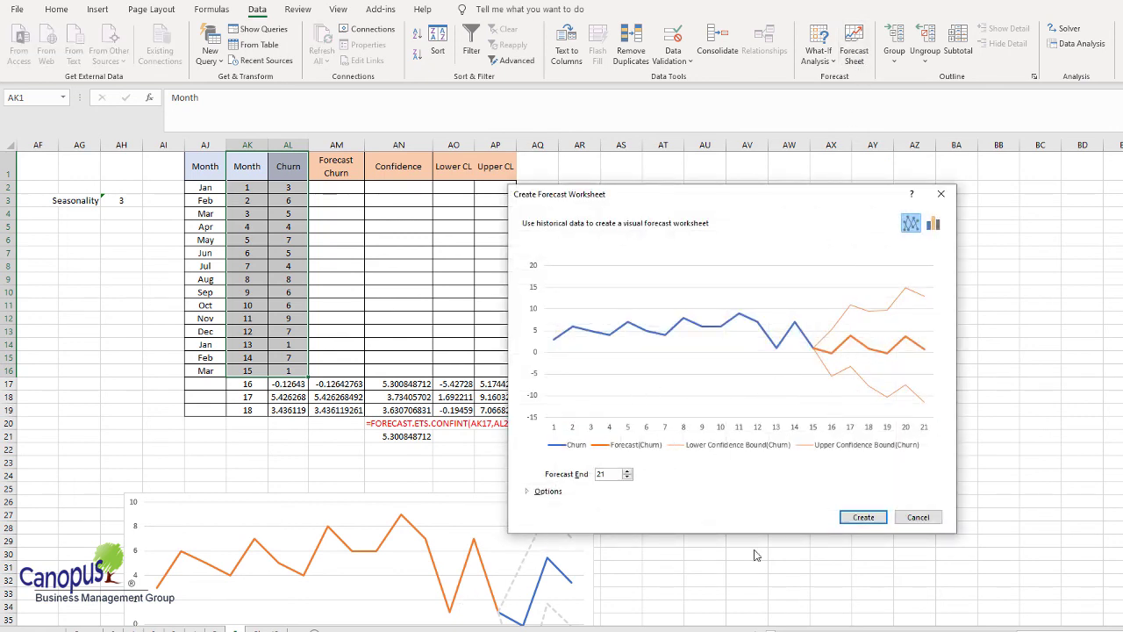
{"action": "left_click", "coordinate": [541, 493]}
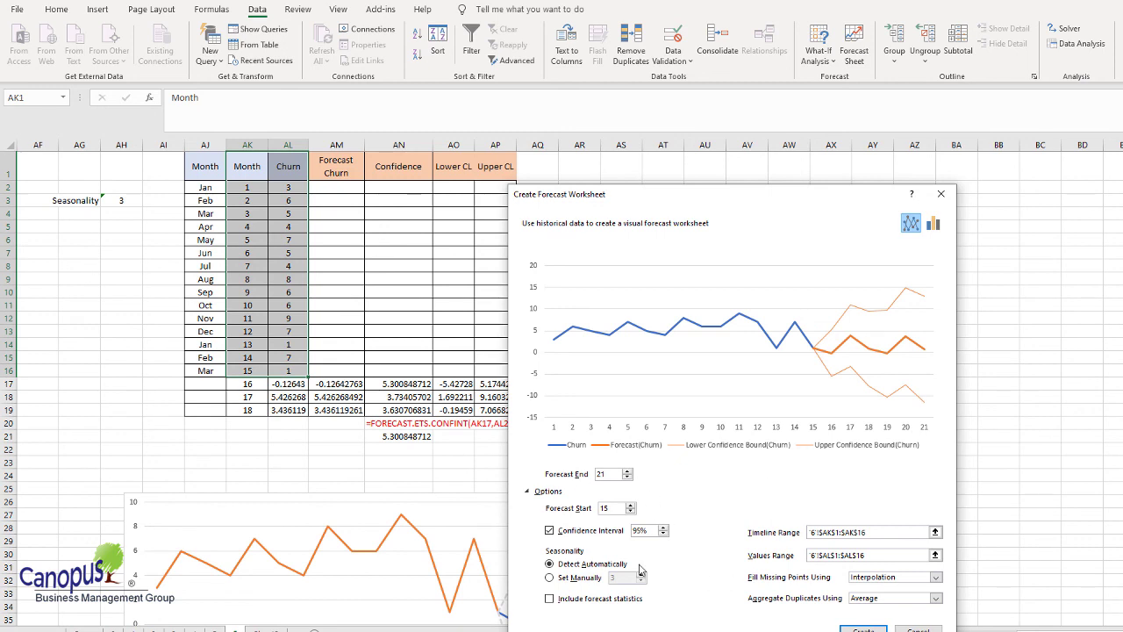
{"action": "left_click", "coordinate": [549, 600]}
{"action": "left_click", "coordinate": [863, 629]}
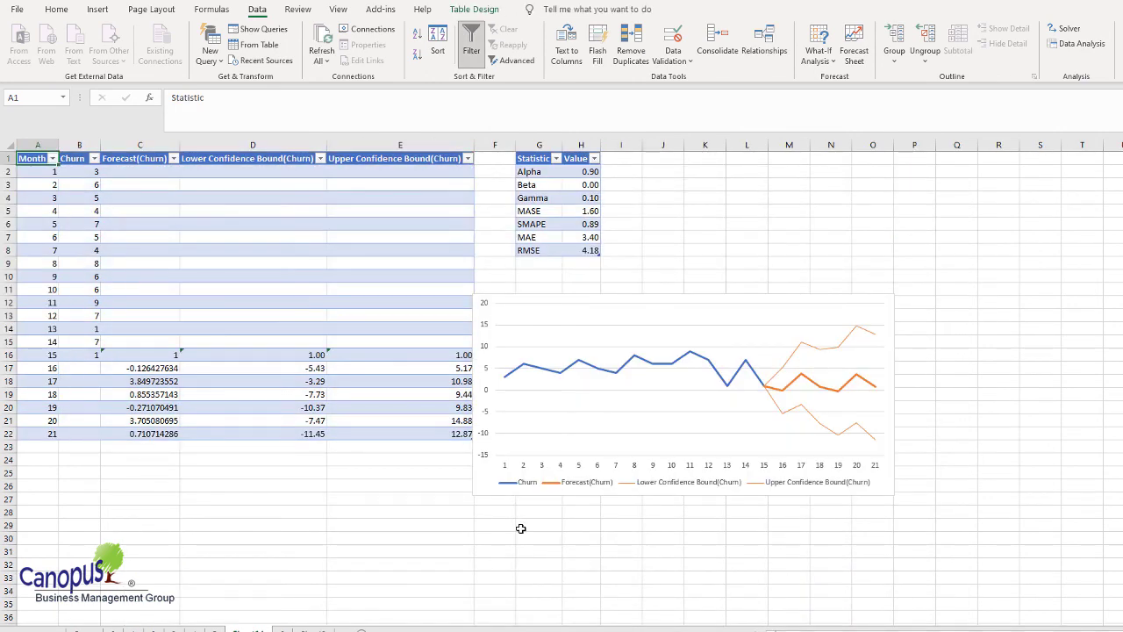
- Enlarge the churn chart on the new forecast worksheet and compare it with the forecasts on the original sheet
{"action": "left_click", "coordinate": [519, 527]}
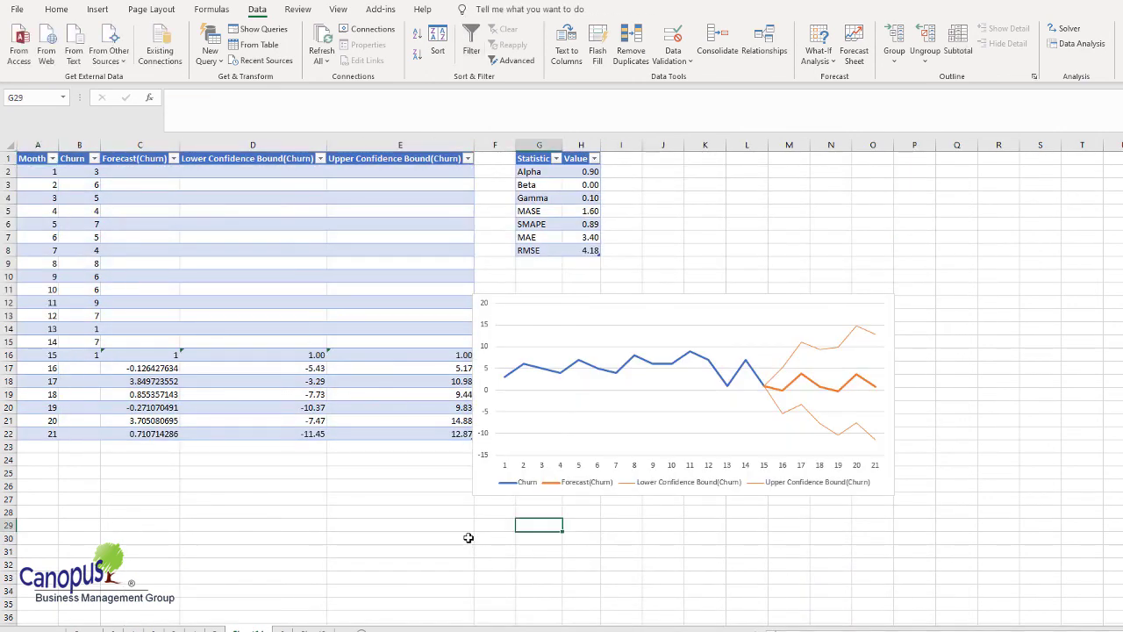
{"action": "left_click", "coordinate": [477, 479]}
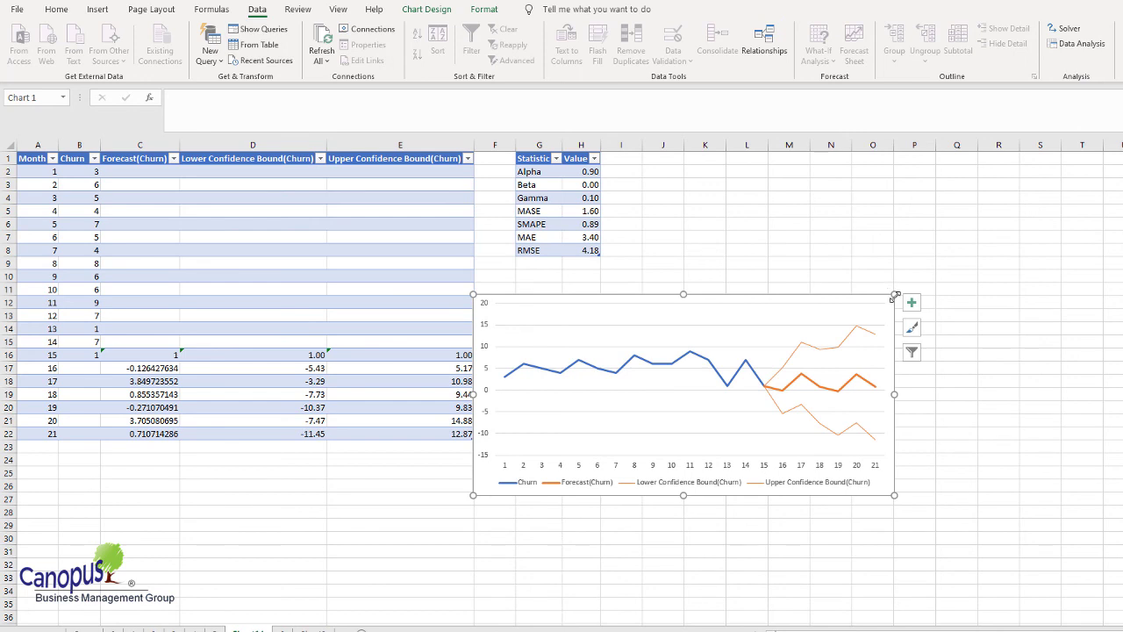
{"action": "left_click_drag", "start_coordinate": [893, 299], "coordinate": [973, 237]}
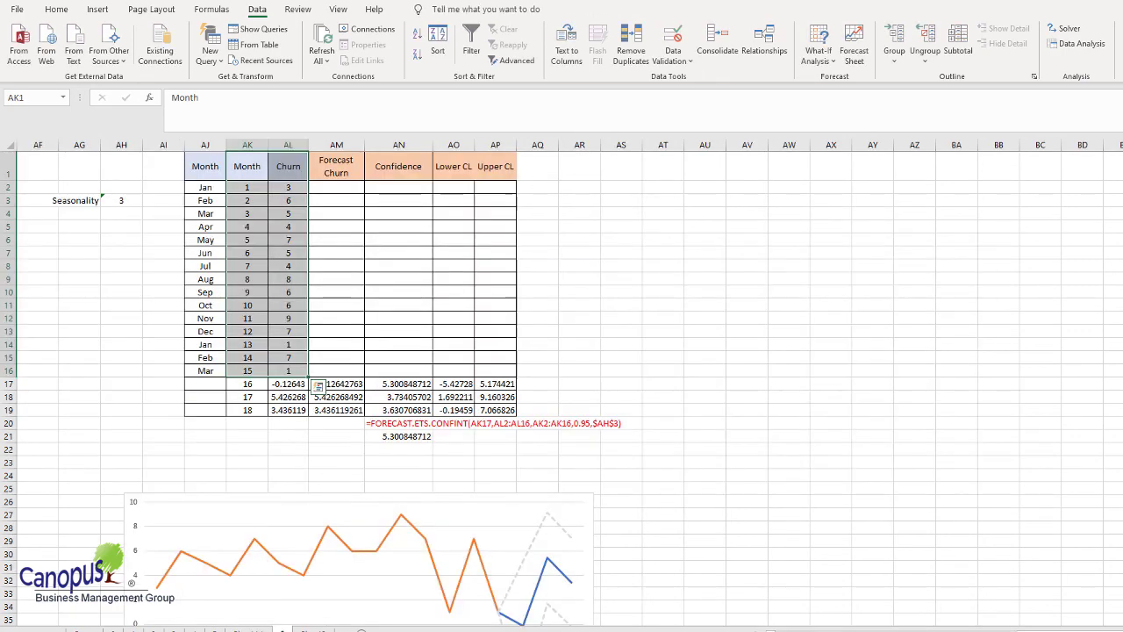
{"action": "scroll", "coordinate": [339, 566], "scroll_direction": "down", "scroll_amount": 1}
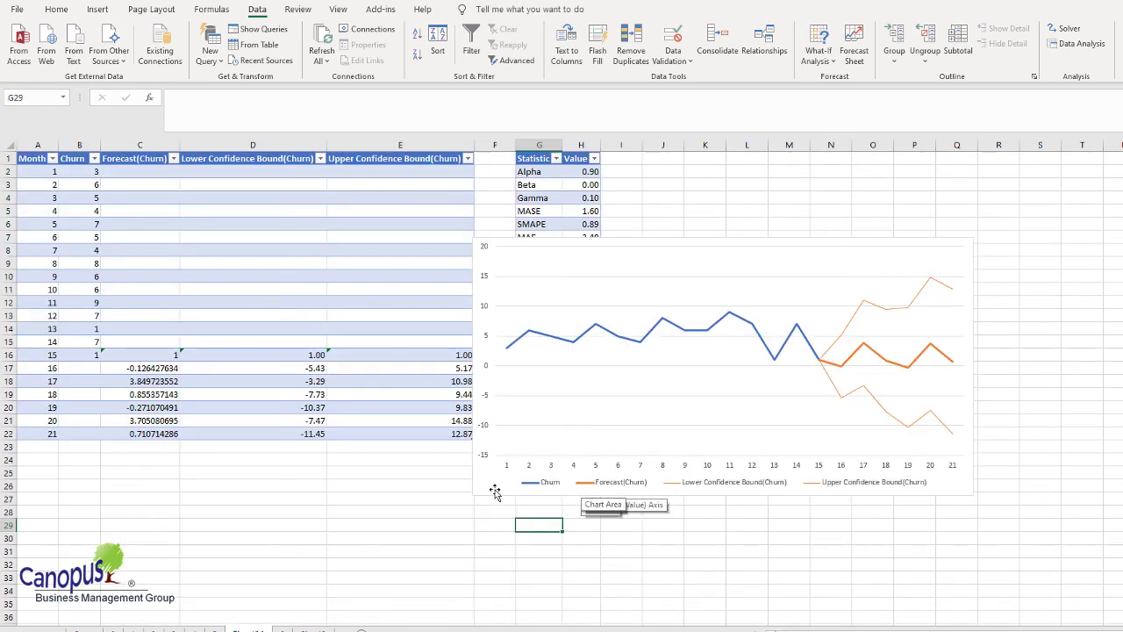
{"action": "left_click", "coordinate": [491, 497]}
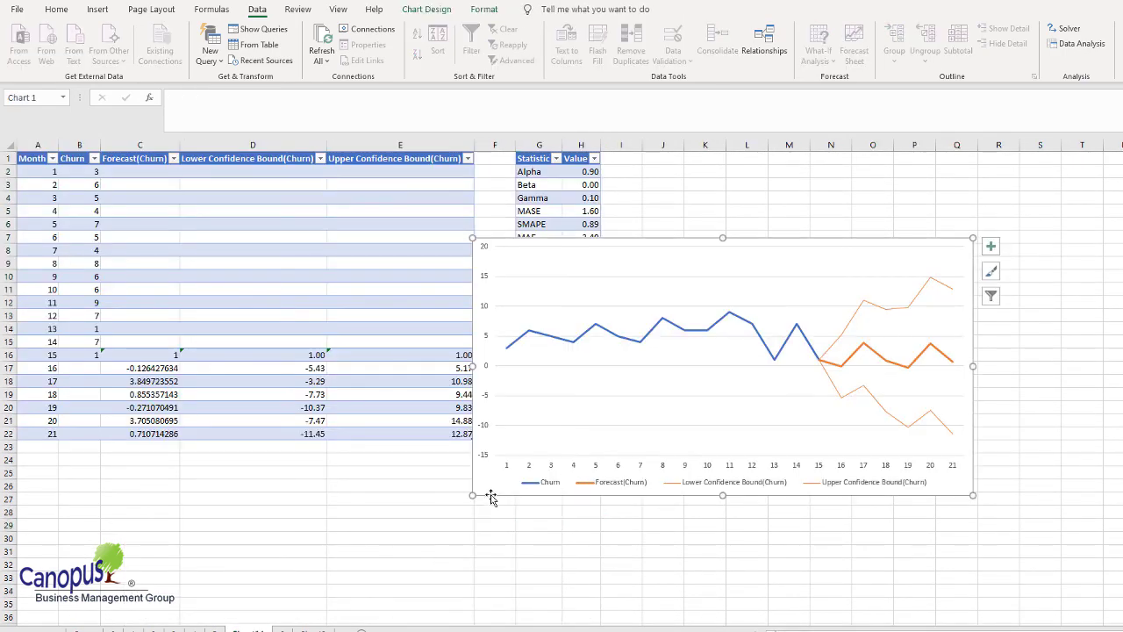
- Widen the churn chart to just past column T, move it clear of the statistics table, and review C16:E22 and the statistics in G2:H8
{"action": "left_click_drag", "start_coordinate": [973, 366], "coordinate": [1117, 360]}
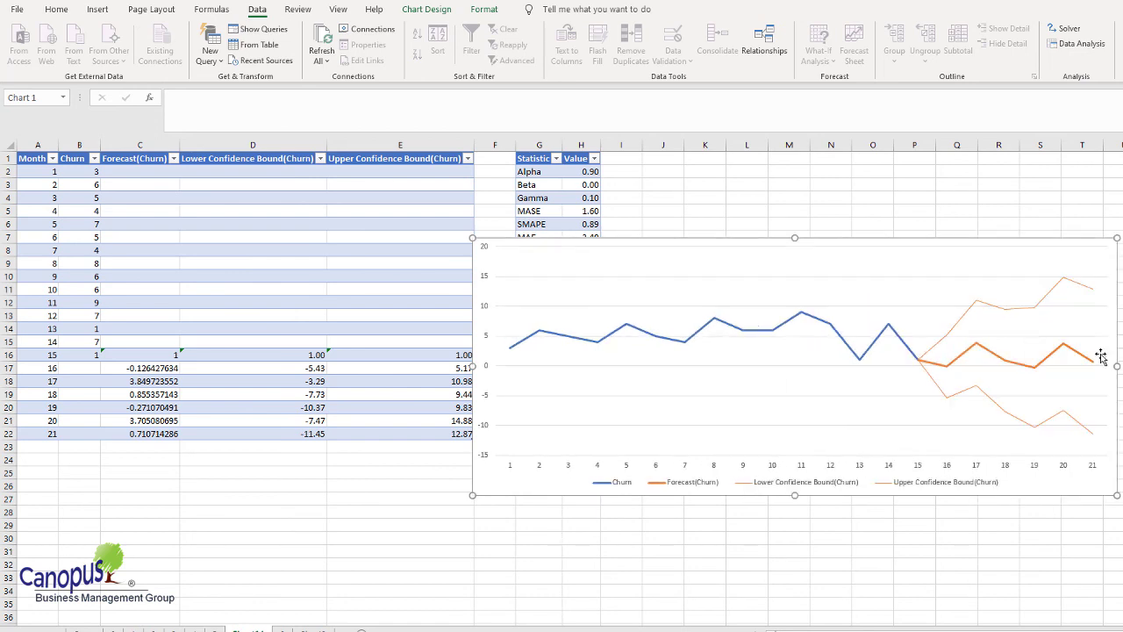
{"action": "left_click_drag", "start_coordinate": [638, 241], "coordinate": [873, 238]}
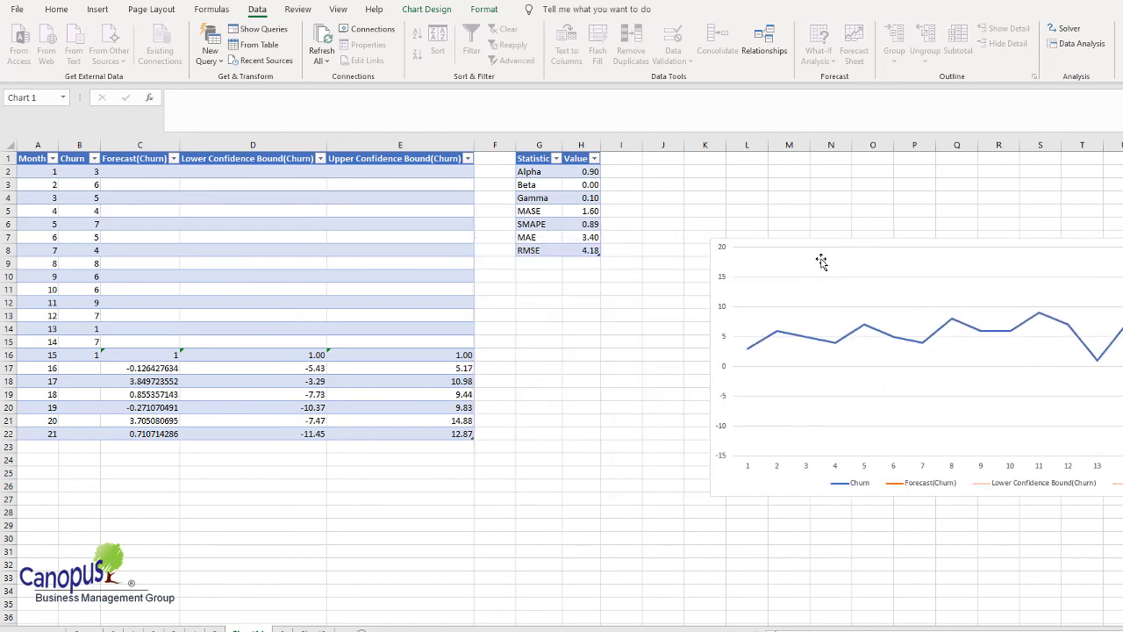
{"action": "left_click_drag", "start_coordinate": [140, 355], "coordinate": [421, 432]}
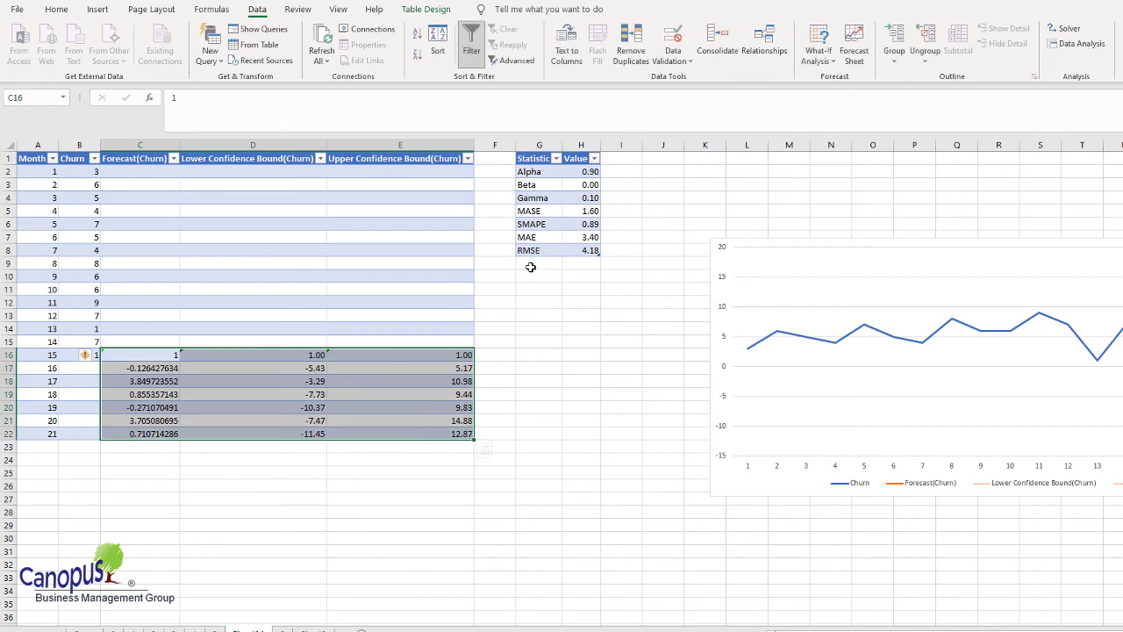
{"action": "left_click", "coordinate": [940, 410]}
{"action": "left_click", "coordinate": [522, 160]}
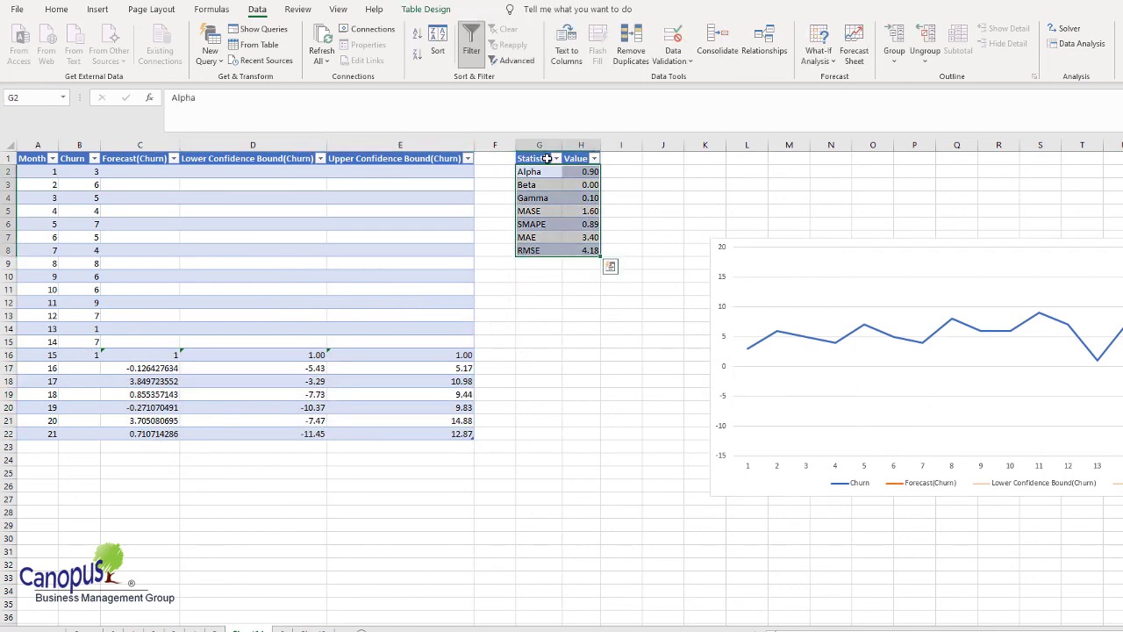
{"action": "left_click", "coordinate": [547, 158]}
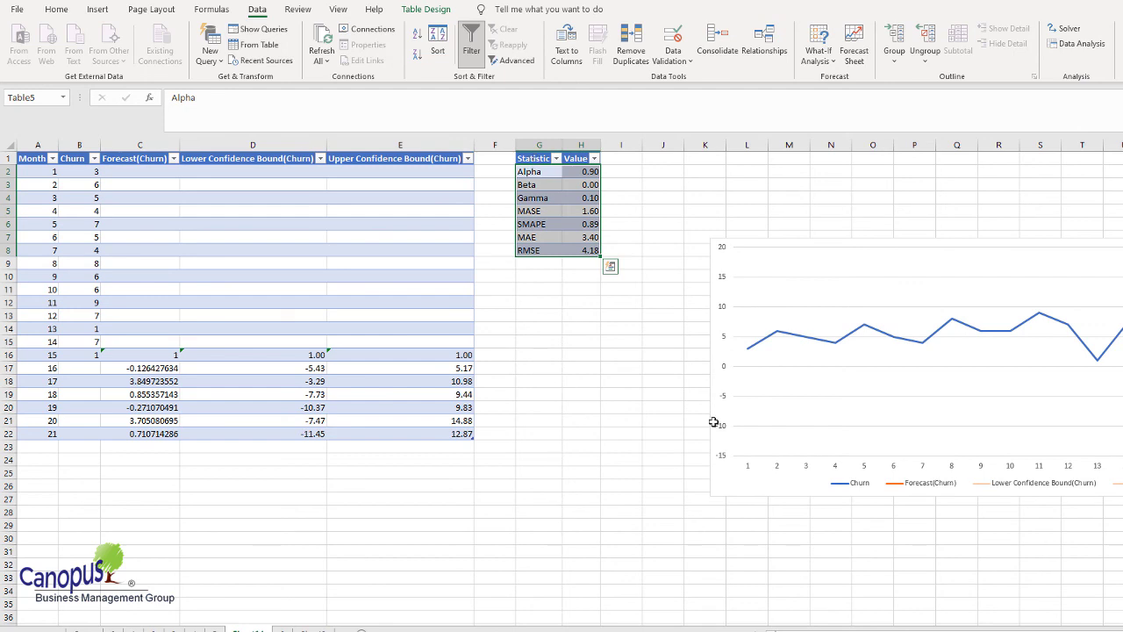
- Move the churn chart back beside the forecast data, starting in column E, and stretch its height to span about rows 3 to 28
{"action": "left_click", "coordinate": [792, 243]}
{"action": "left_click_drag", "start_coordinate": [793, 243], "coordinate": [488, 225]}
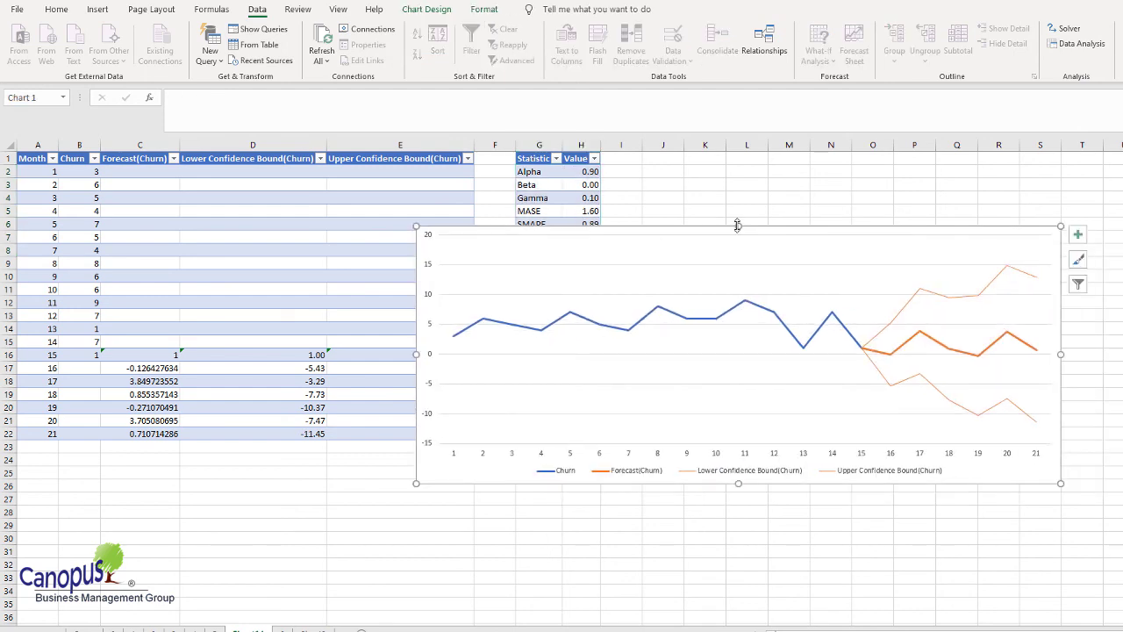
{"action": "left_click_drag", "start_coordinate": [738, 225], "coordinate": [737, 185]}
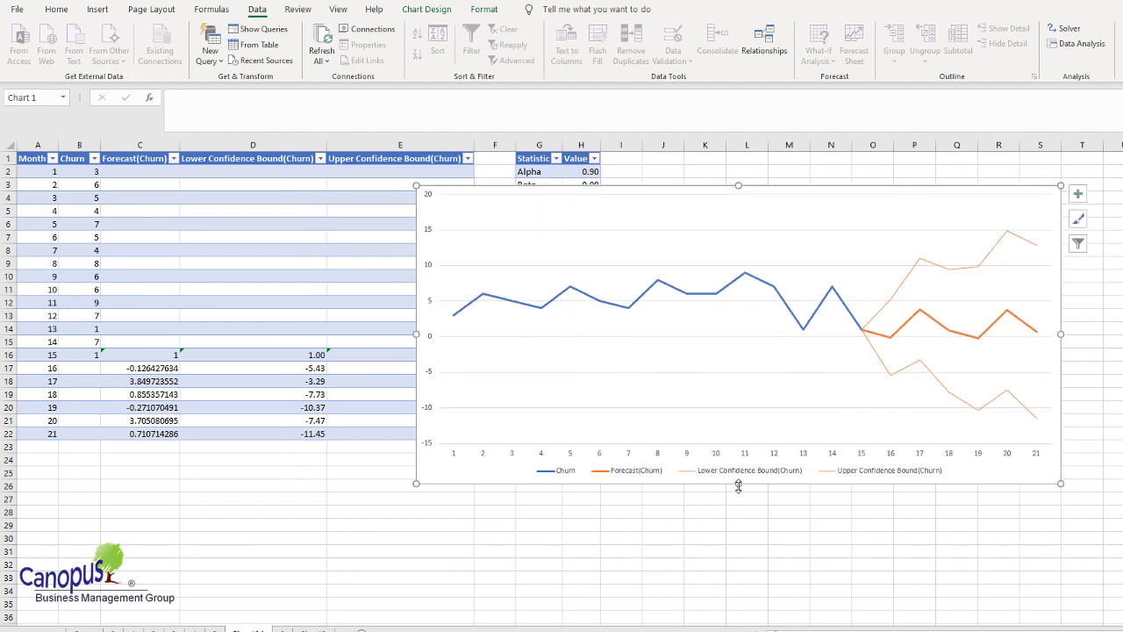
{"action": "left_click_drag", "start_coordinate": [739, 484], "coordinate": [728, 522]}
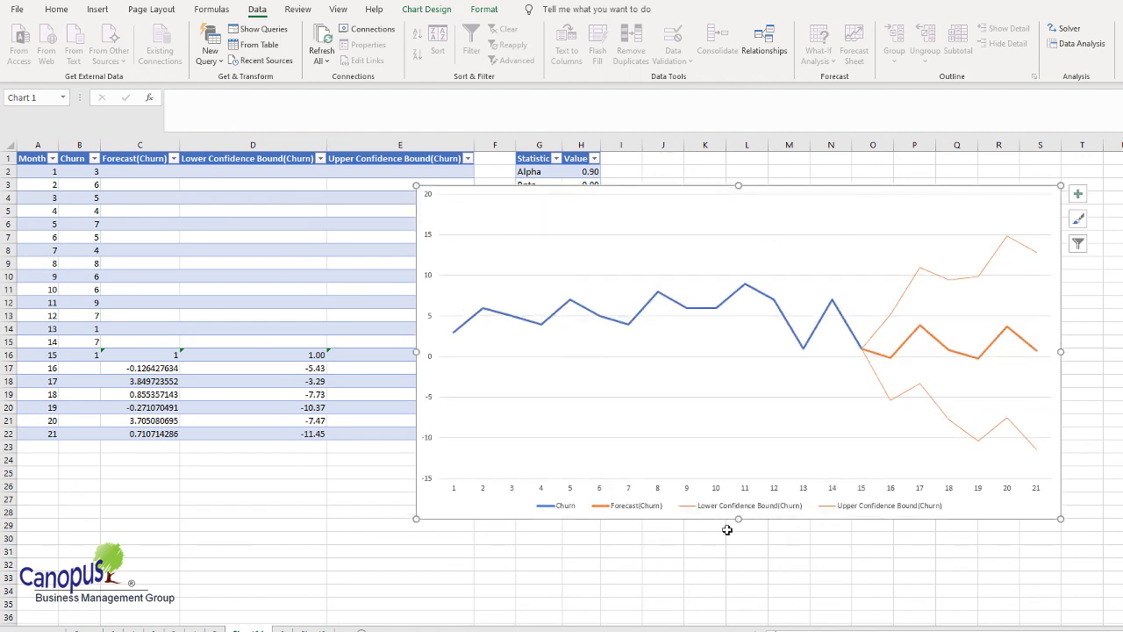